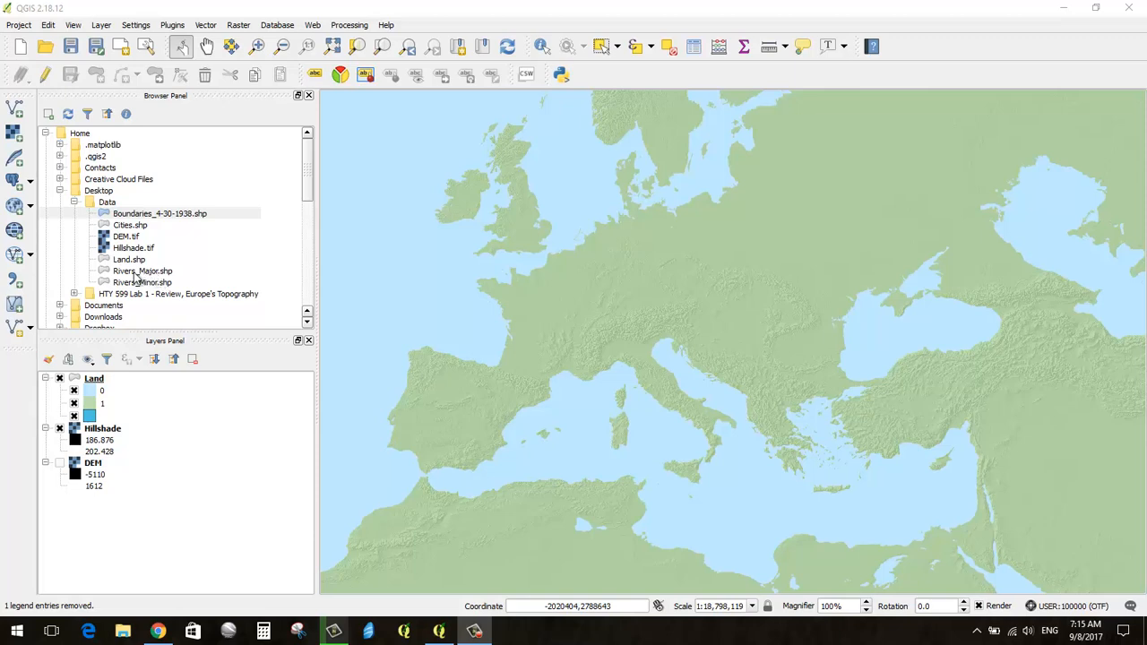
- Add the Rivers_Major.shp shapefile from the Data folder to the map
left_click(121, 271)
left_click_drag(133, 274, 477, 296)
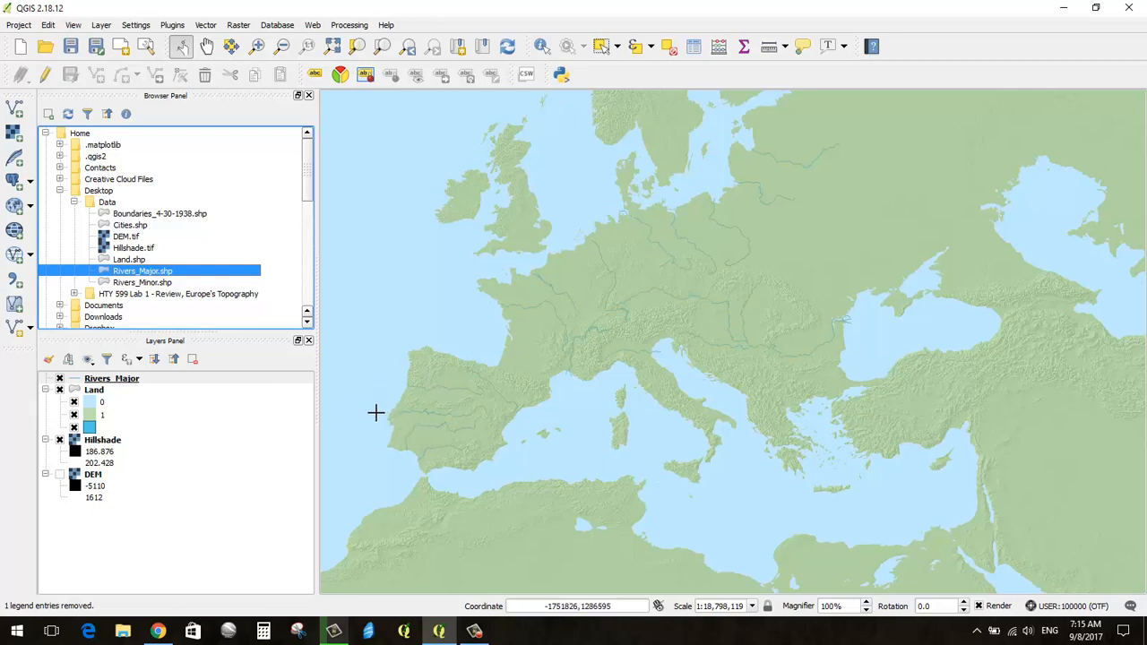
- Examine the HSV fill color values of the simple fill used for the Land layer's class 0 water
double_click(90, 406)
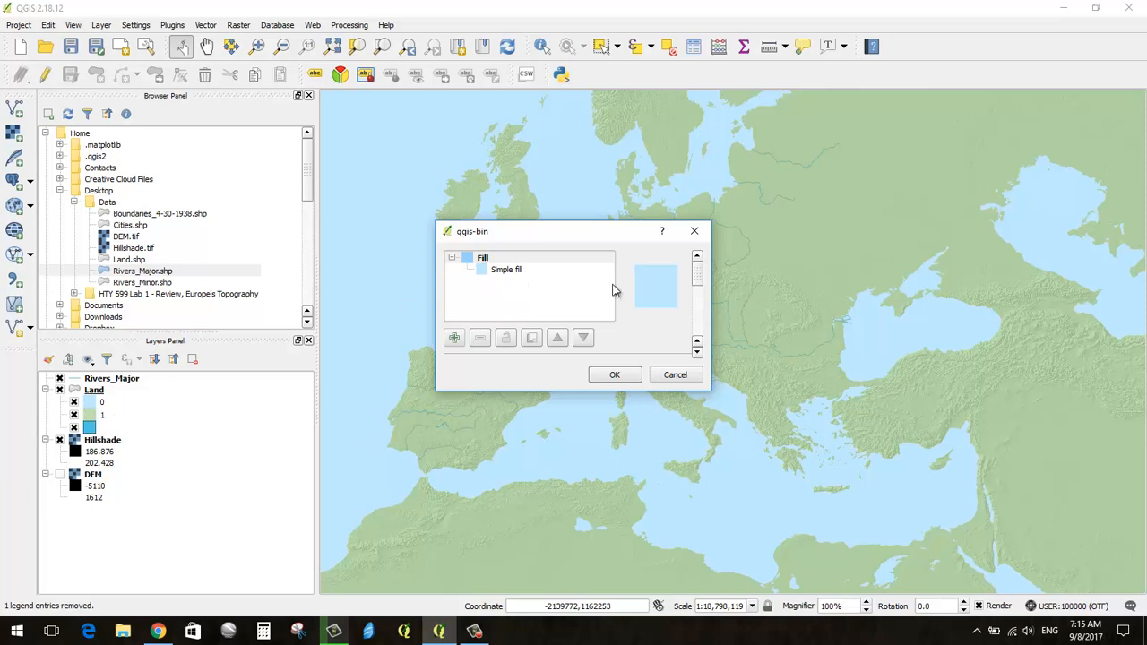
left_click(505, 271)
left_click(654, 291)
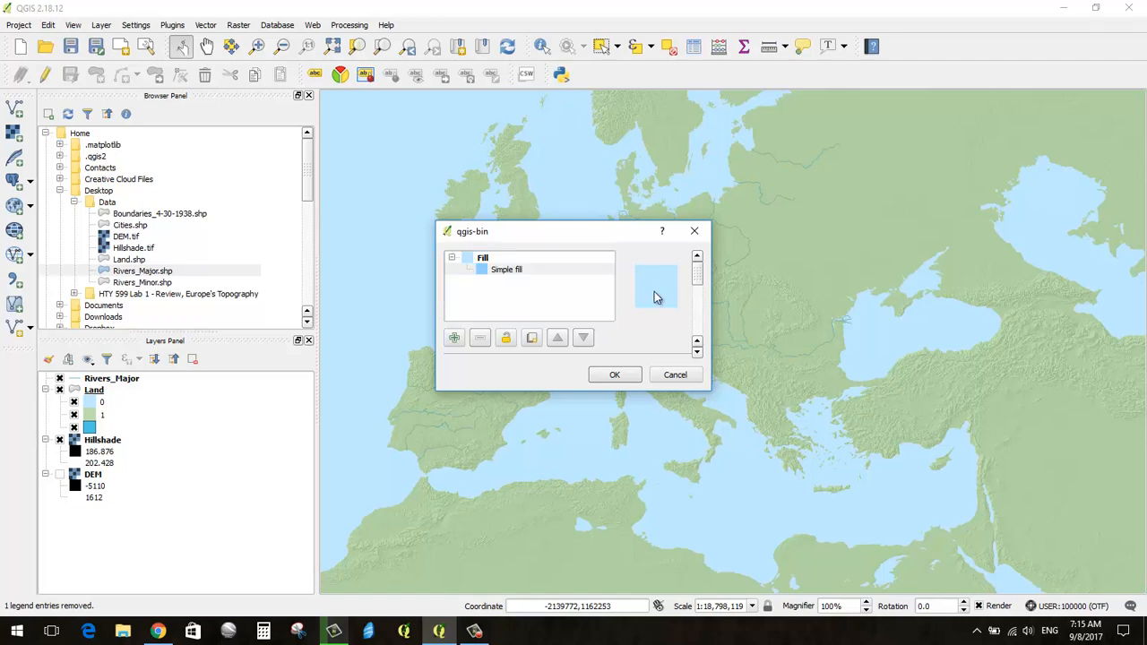
left_click_drag(699, 280, 699, 300)
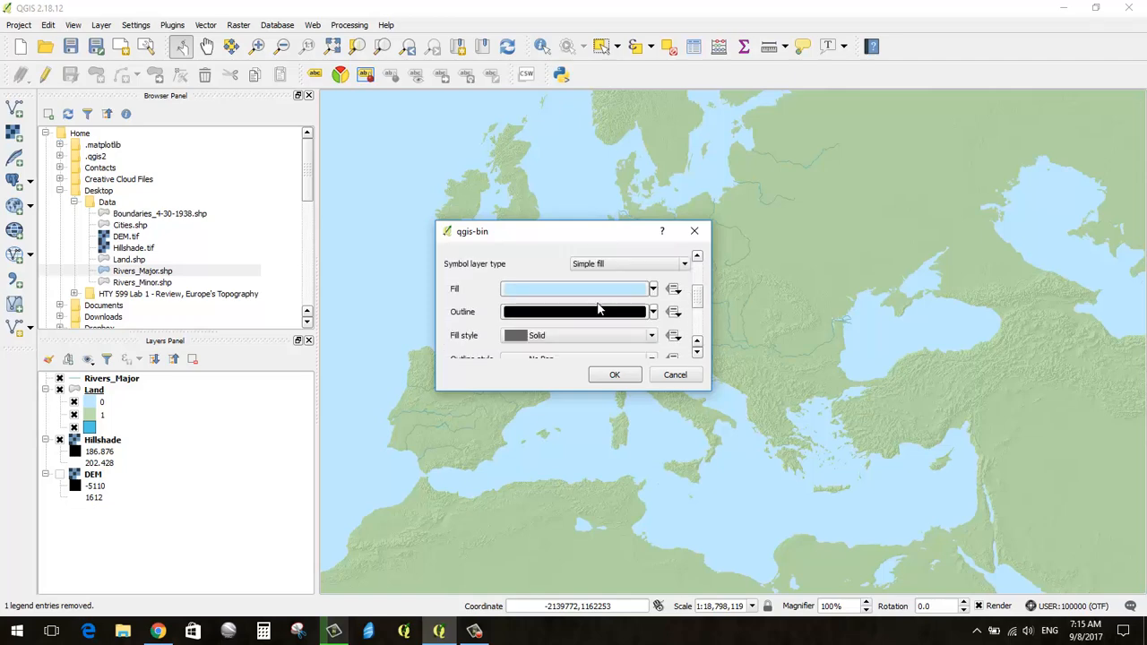
left_click(541, 295)
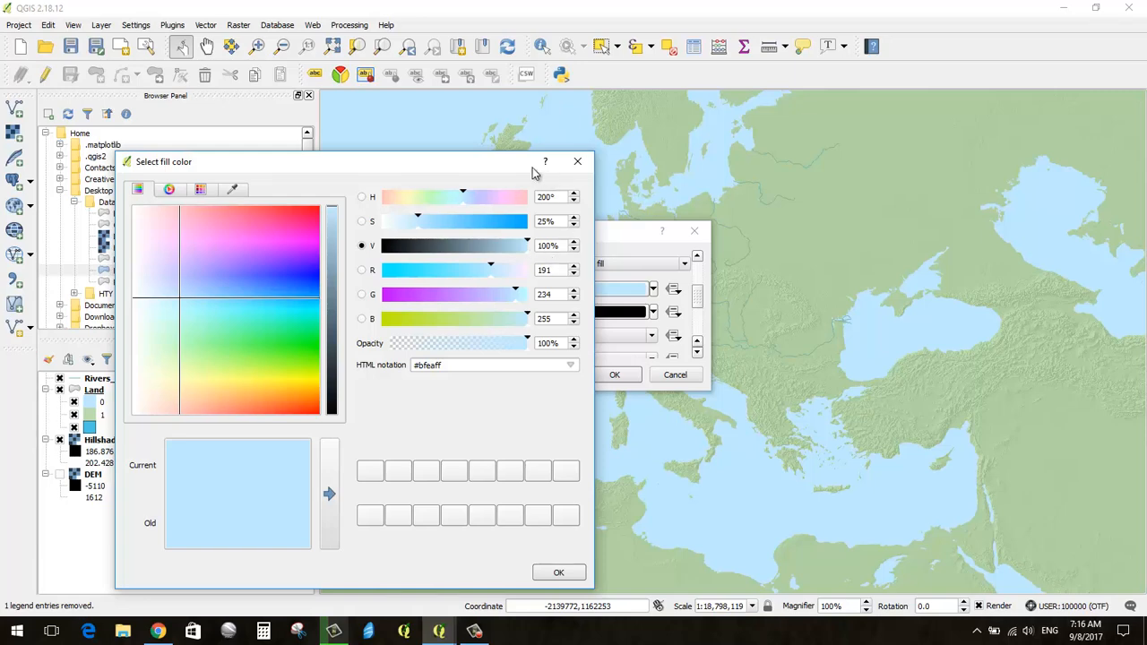
left_click(562, 573)
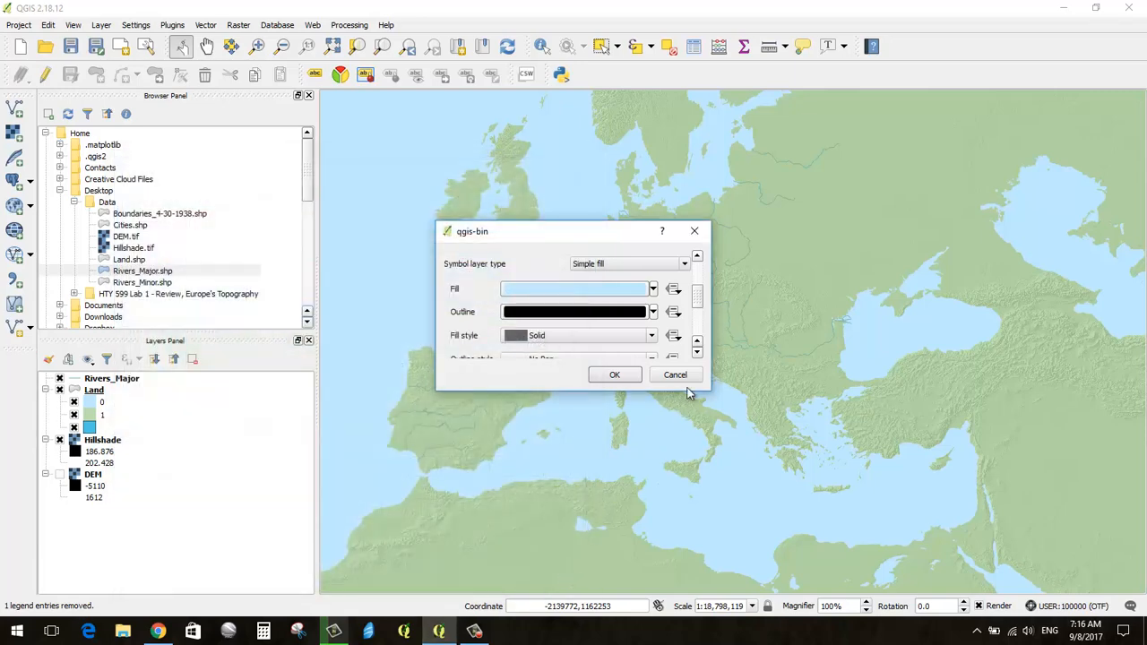
left_click(615, 374)
- Open the style properties of the Rivers_Major layer and select its Simple line symbol layer
left_click(79, 380)
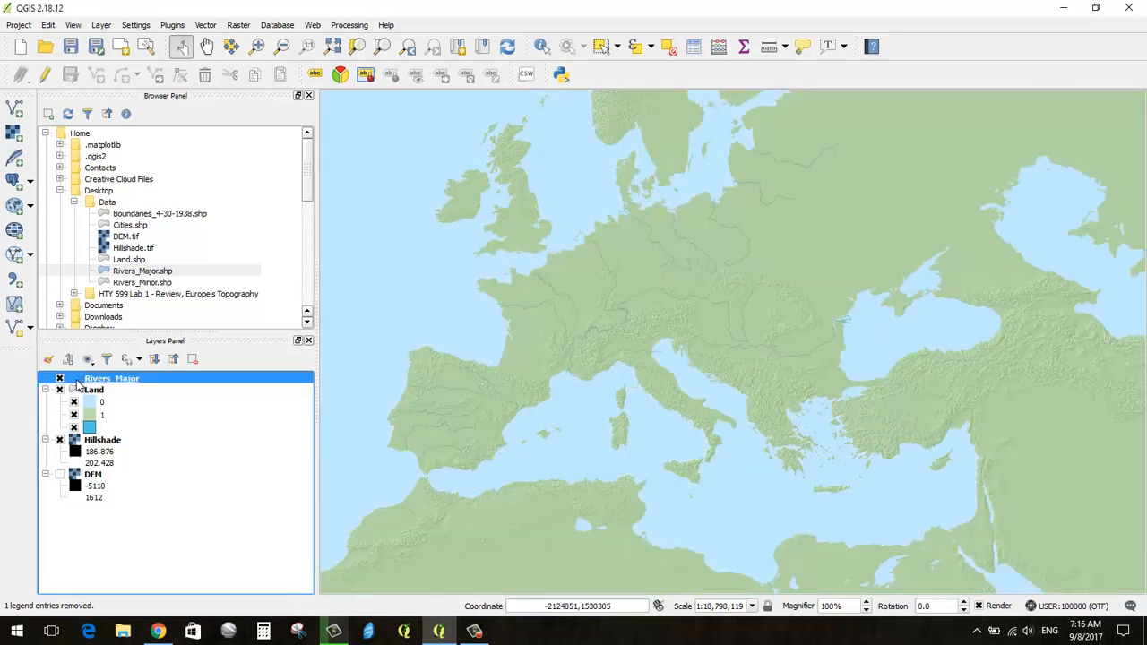
right_click(74, 381)
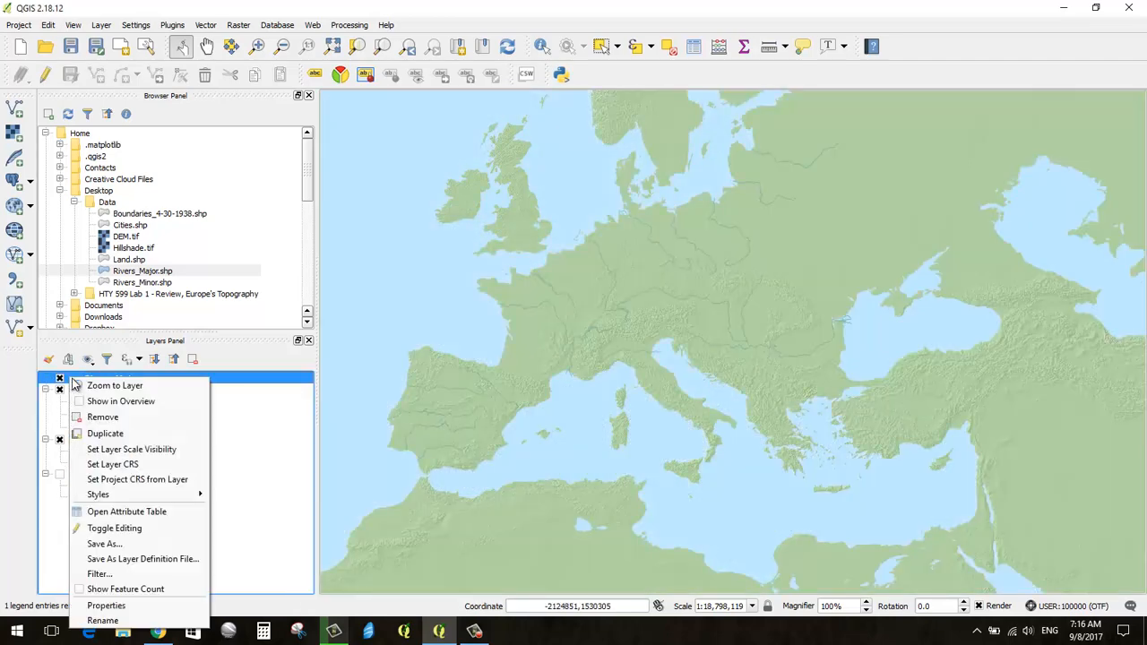
left_click(106, 606)
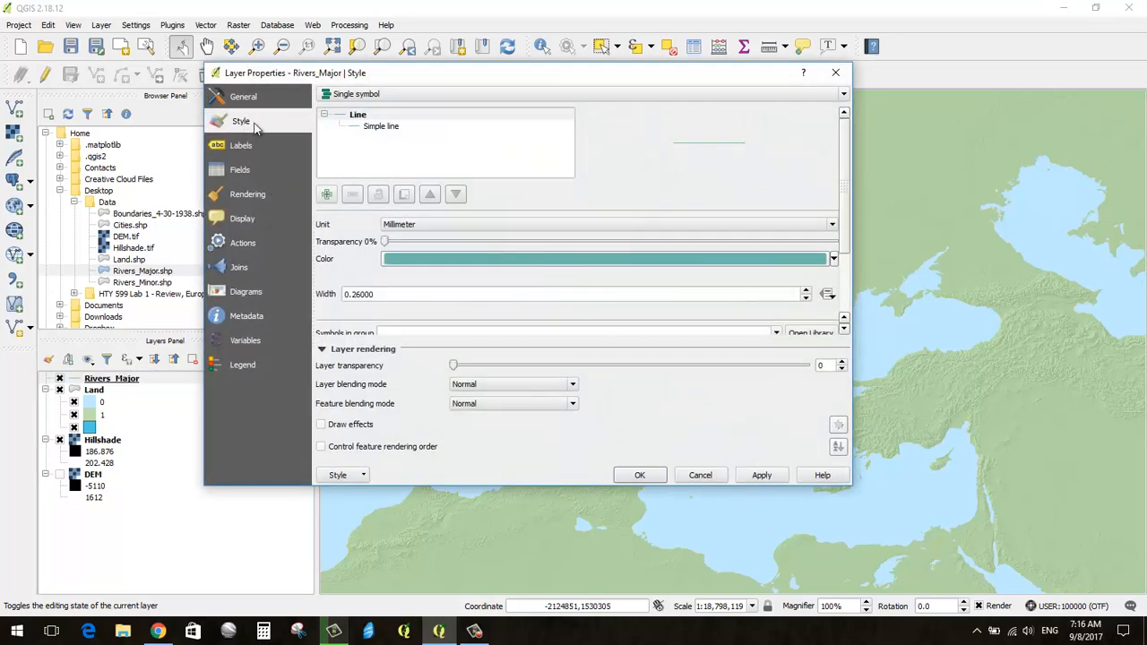
left_click_drag(407, 77, 407, 141)
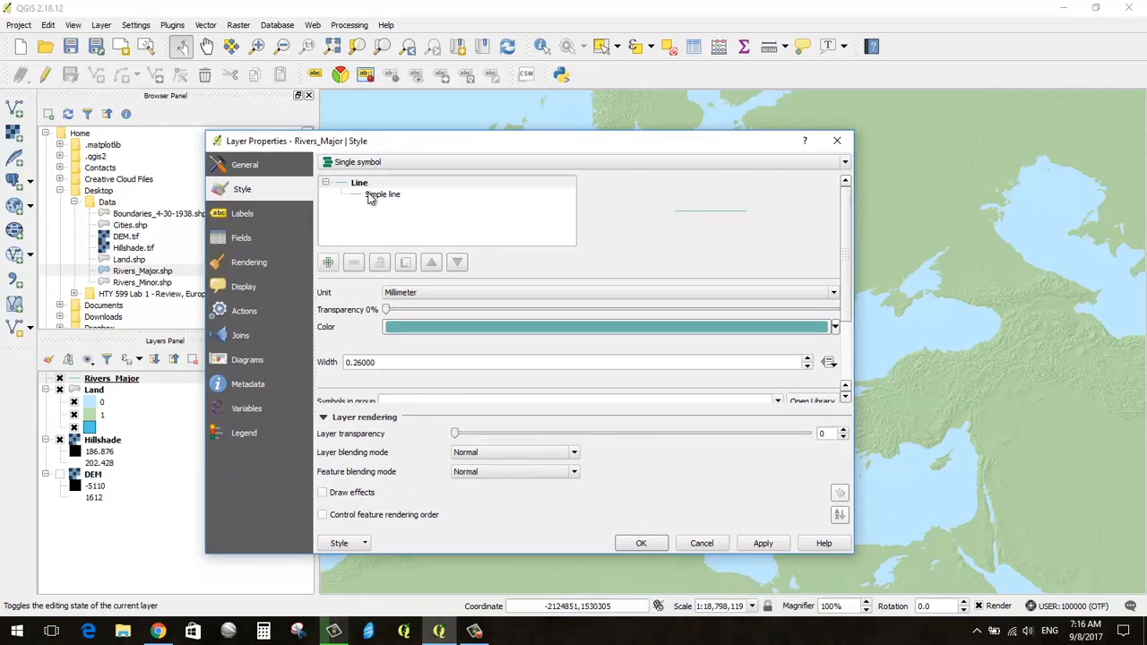
left_click(376, 194)
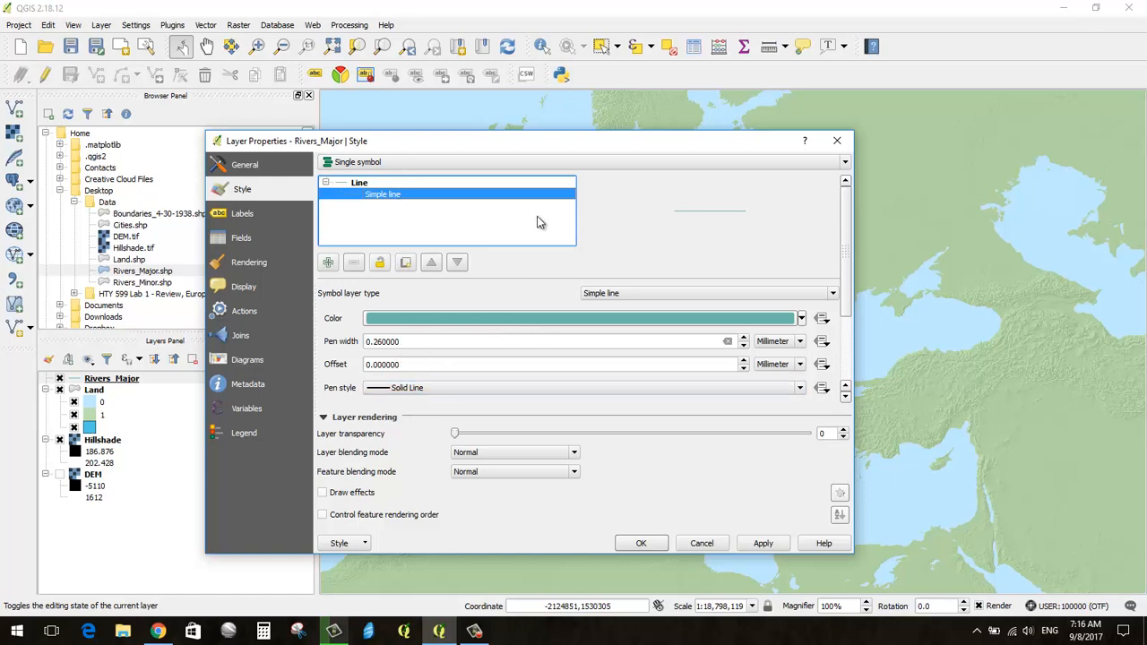
left_click_drag(530, 141, 295, 187)
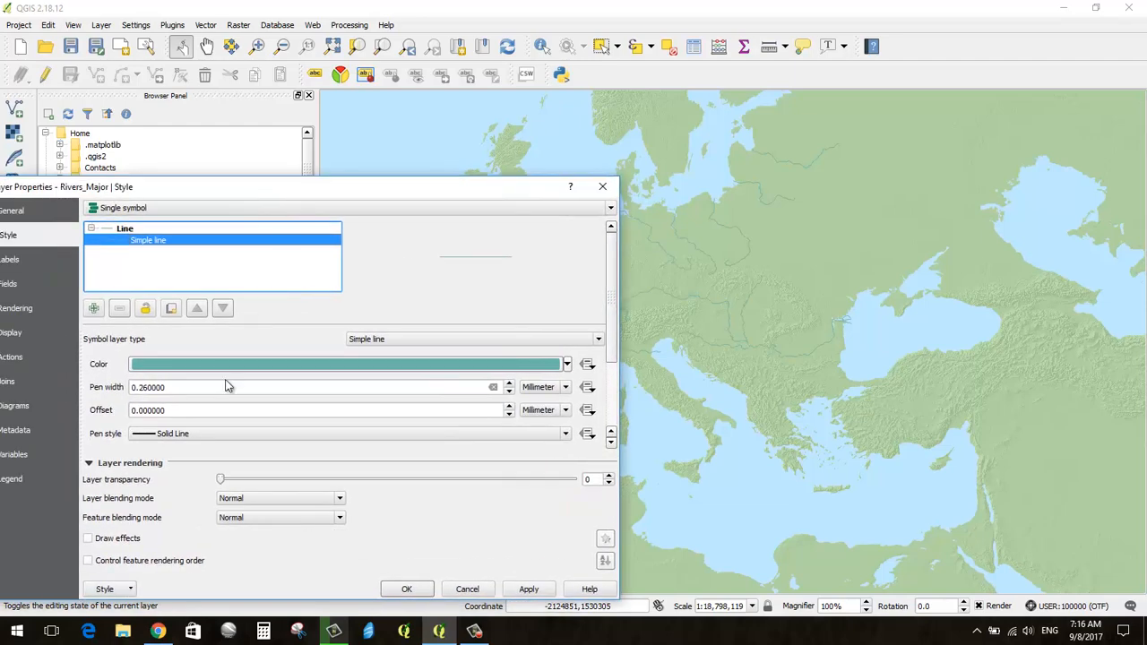
- Set the pen width of the Rivers_Major line to 1 mm and apply it to the map
left_click(222, 387)
left_click_drag(223, 387, 25, 382)
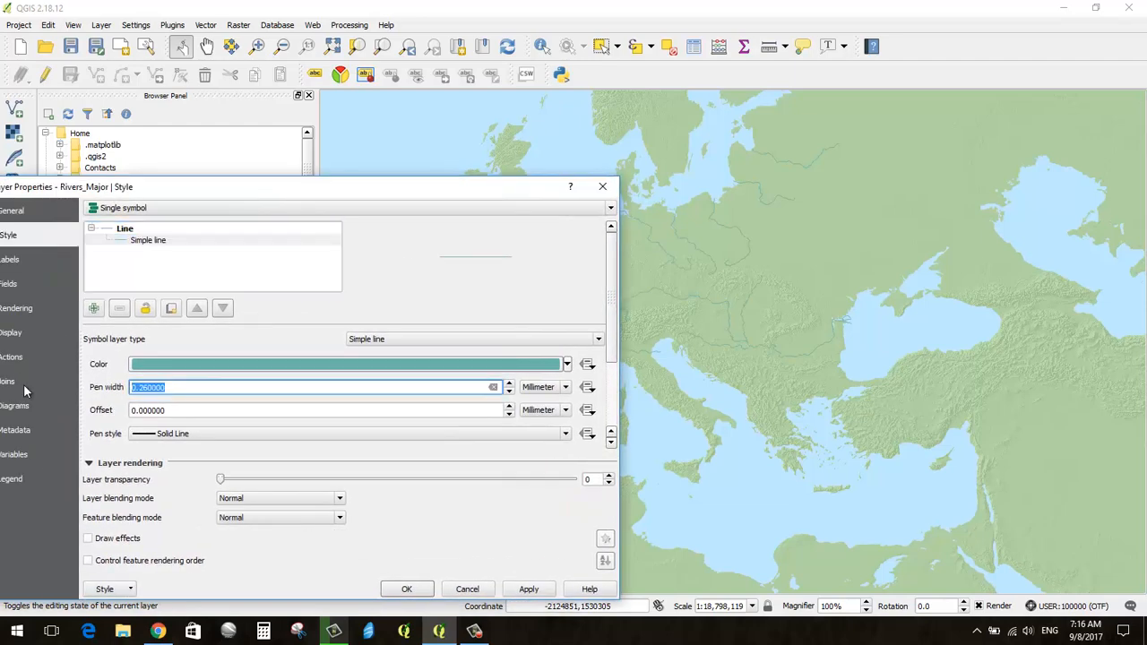
type("1")
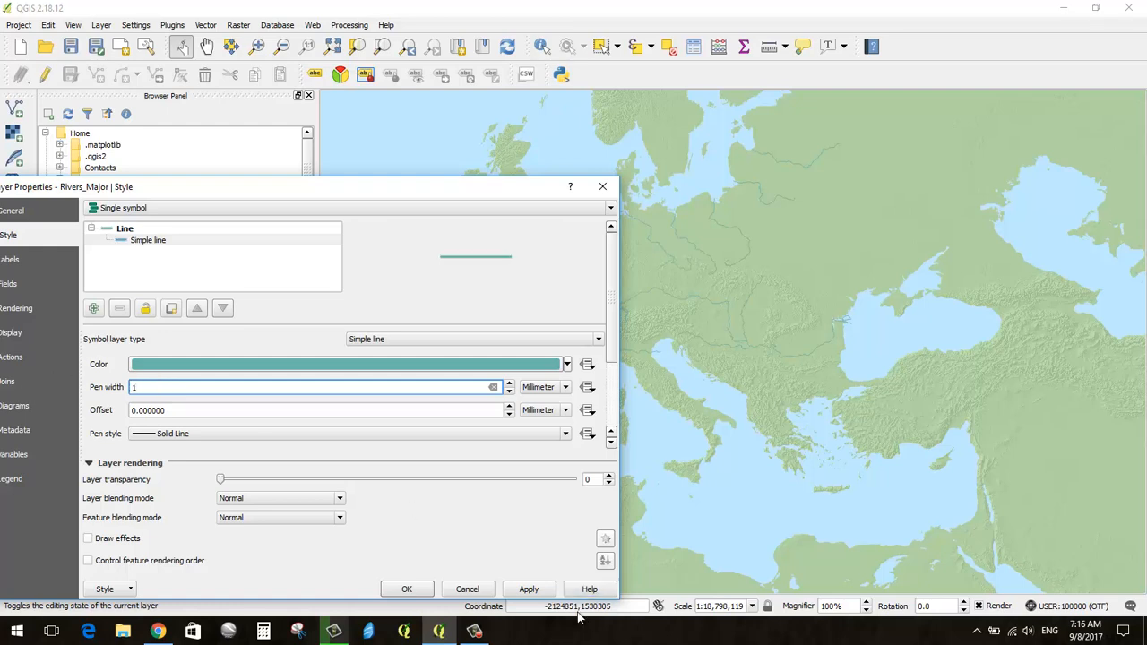
left_click(529, 589)
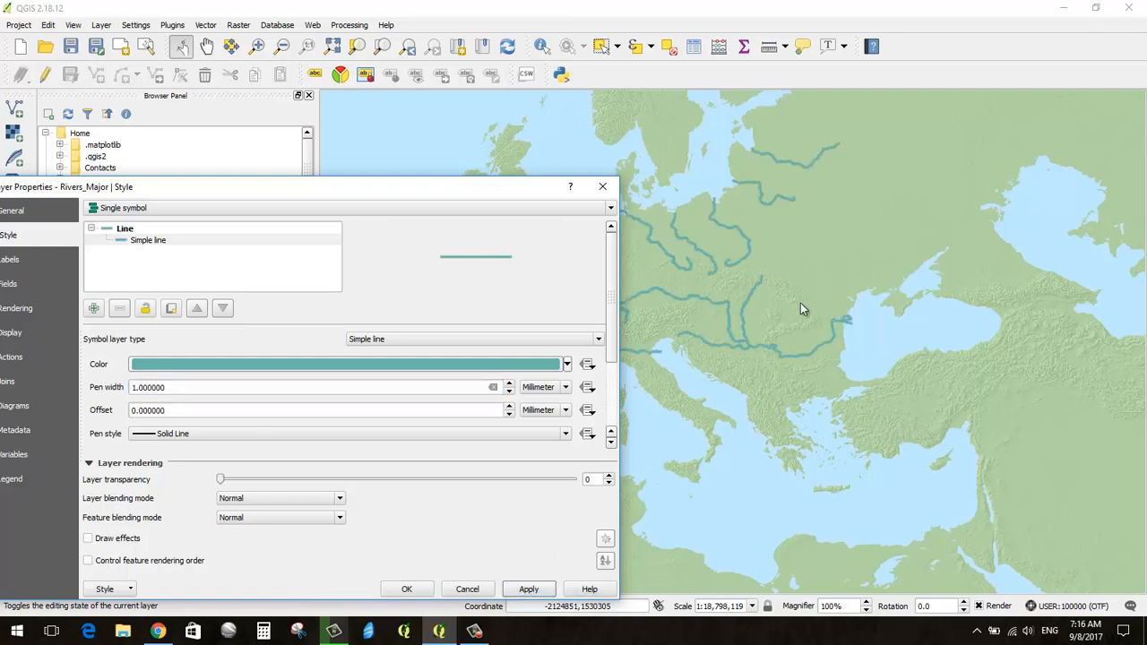
- Set the pen width of the Rivers_Major line to 0.5 mm and apply the change
left_click(277, 387)
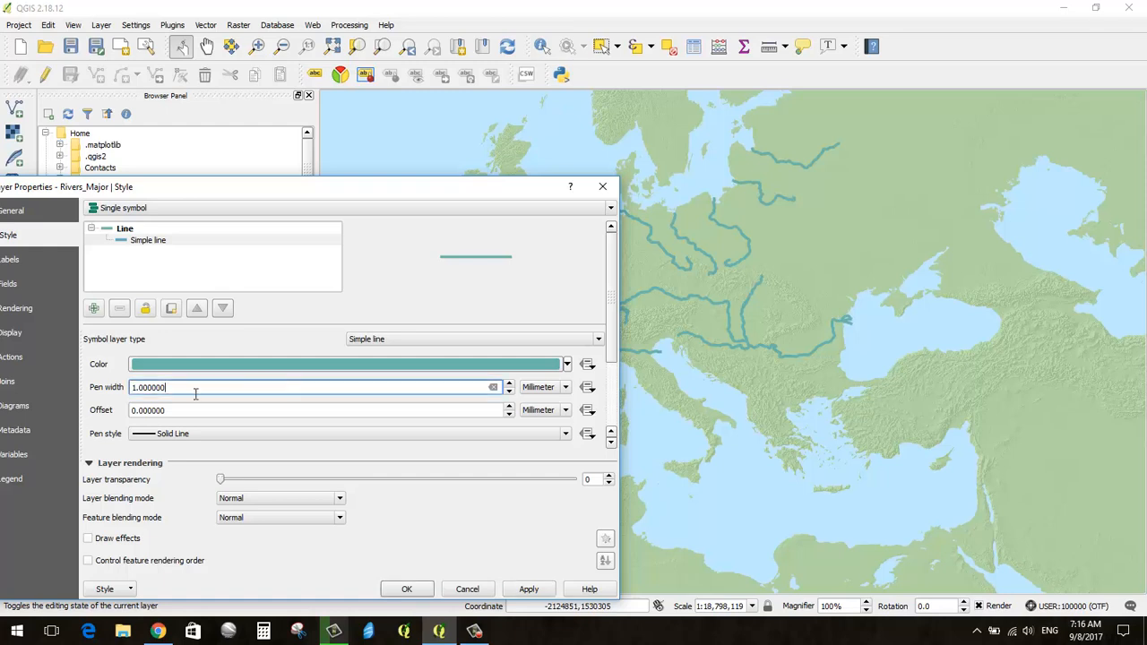
key("ctrl+a")
type("0.5")
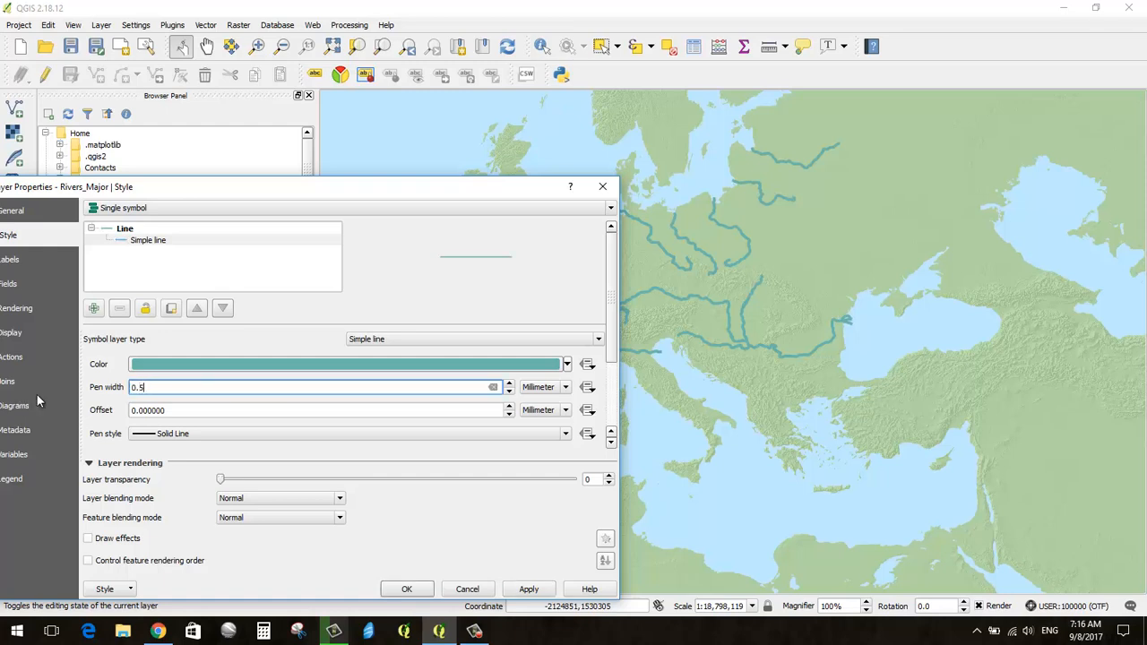
left_click(528, 590)
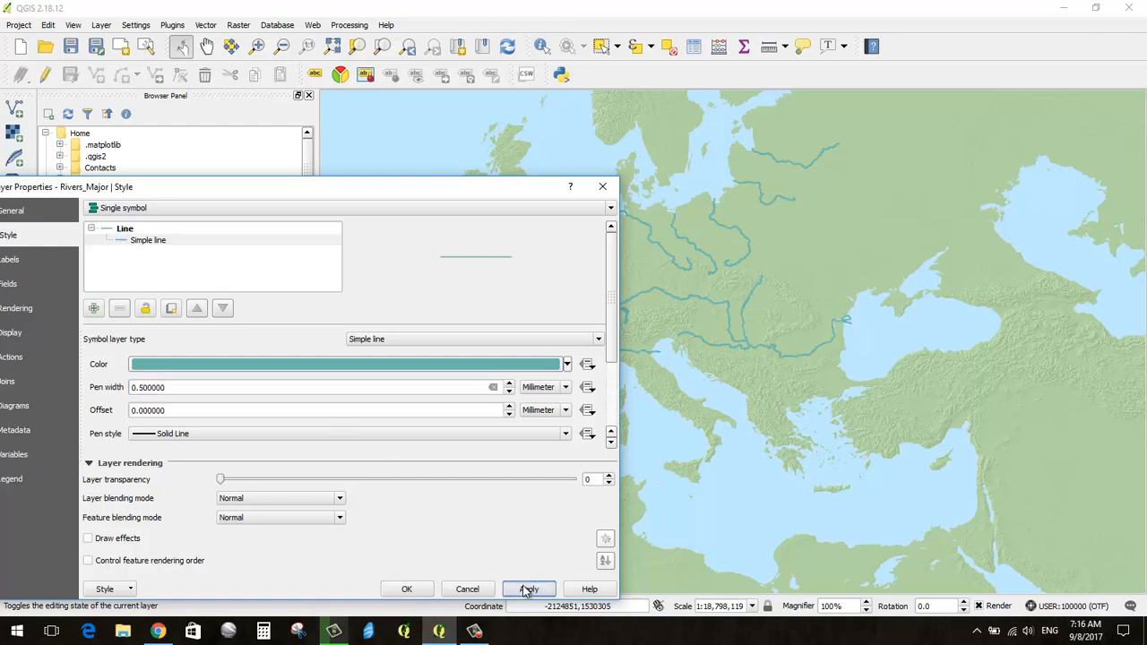
- Set the Rivers_Major line color to hue 200°, saturation 25% and value 100%, then apply and accept the style
left_click_drag(499, 187, 596, 126)
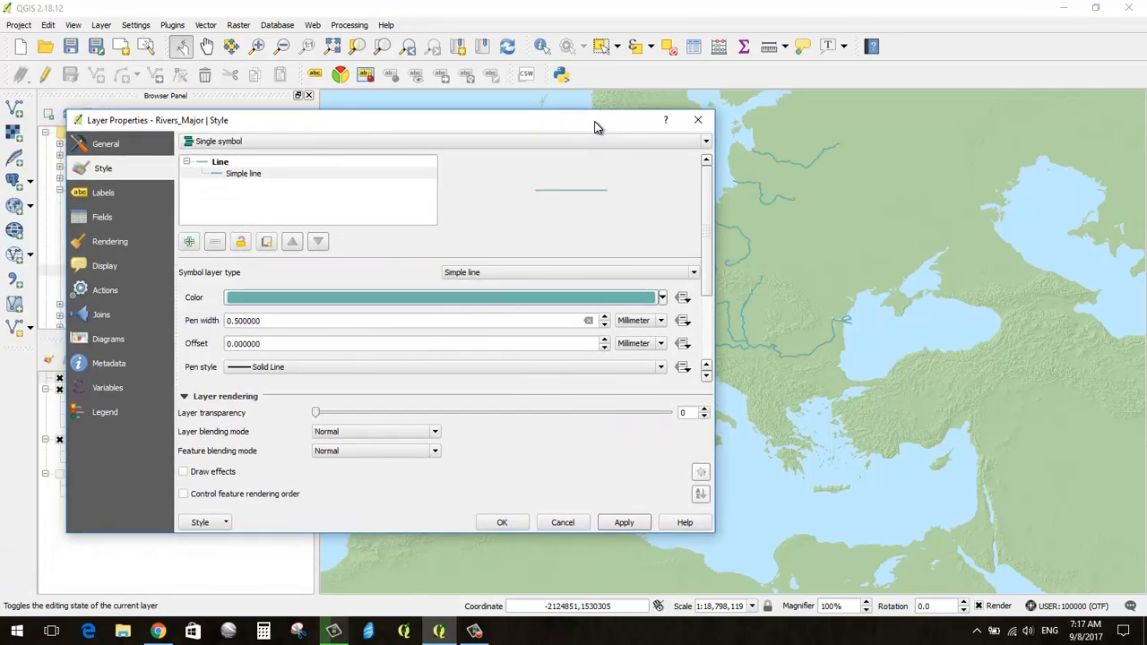
left_click(440, 301)
double_click(779, 128)
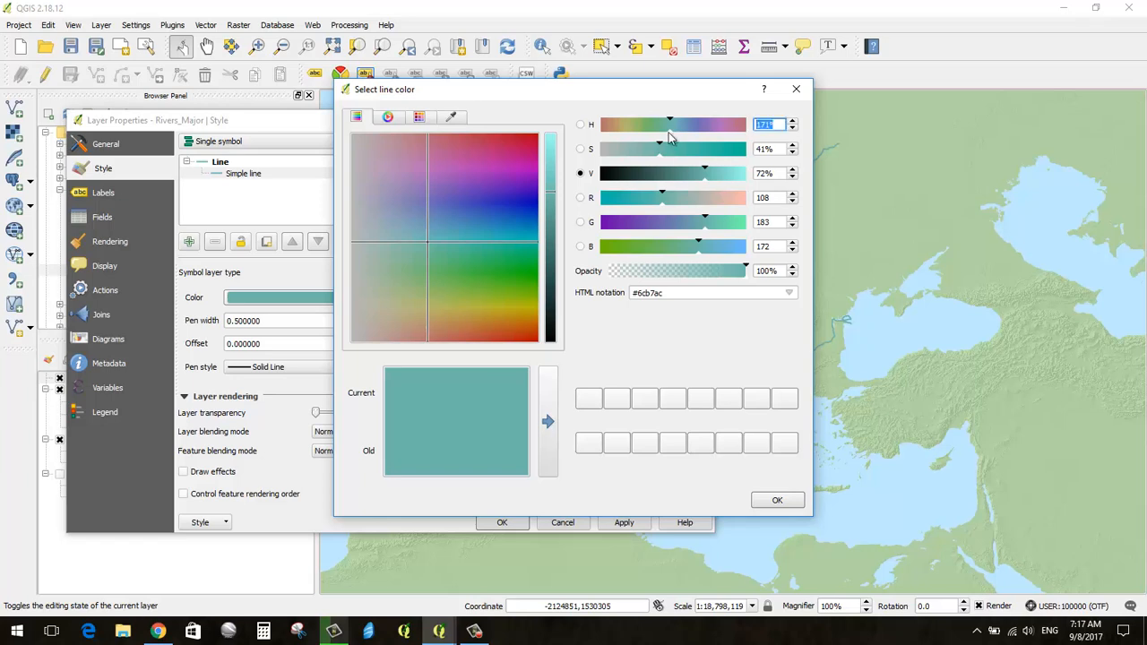
type("200")
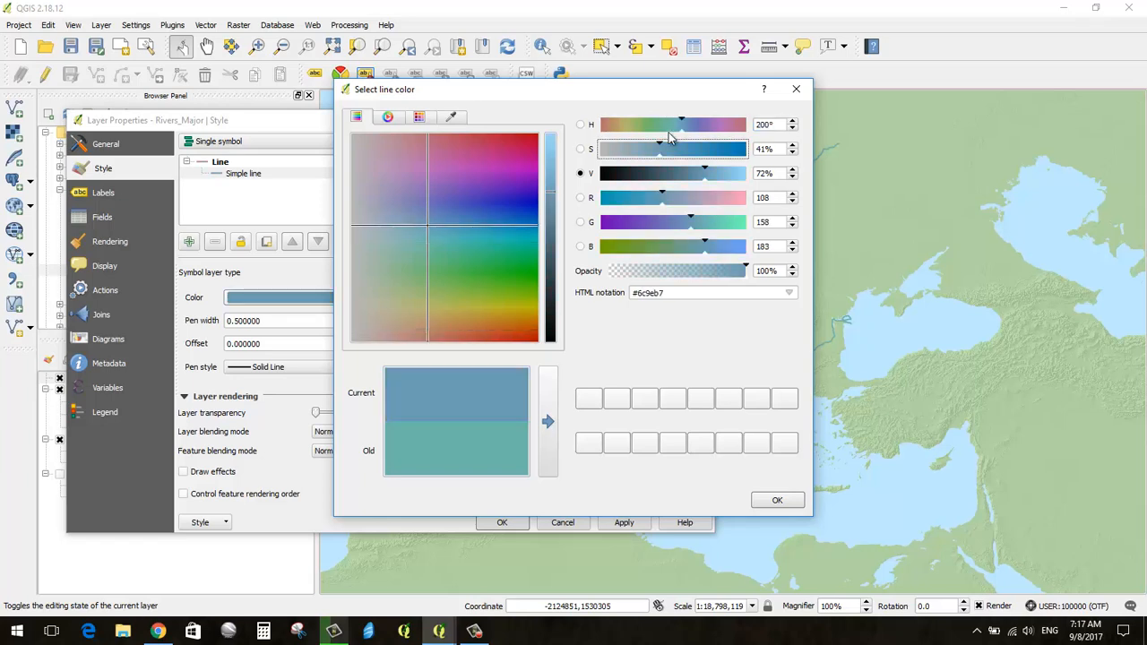
type("25")
key("Tab")
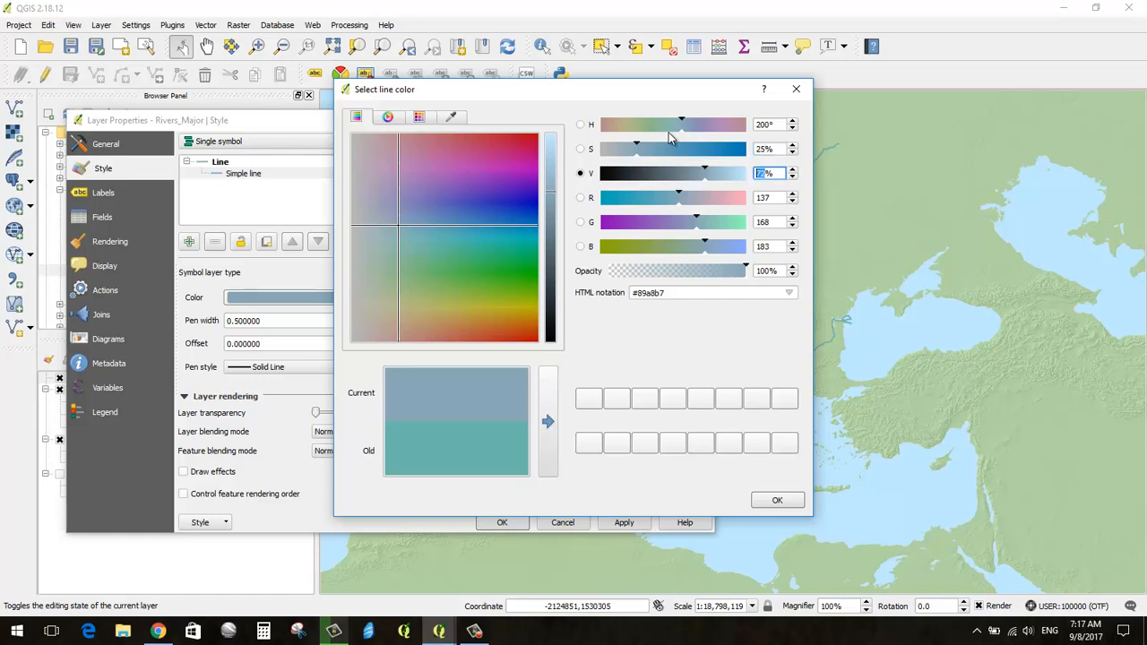
type("100")
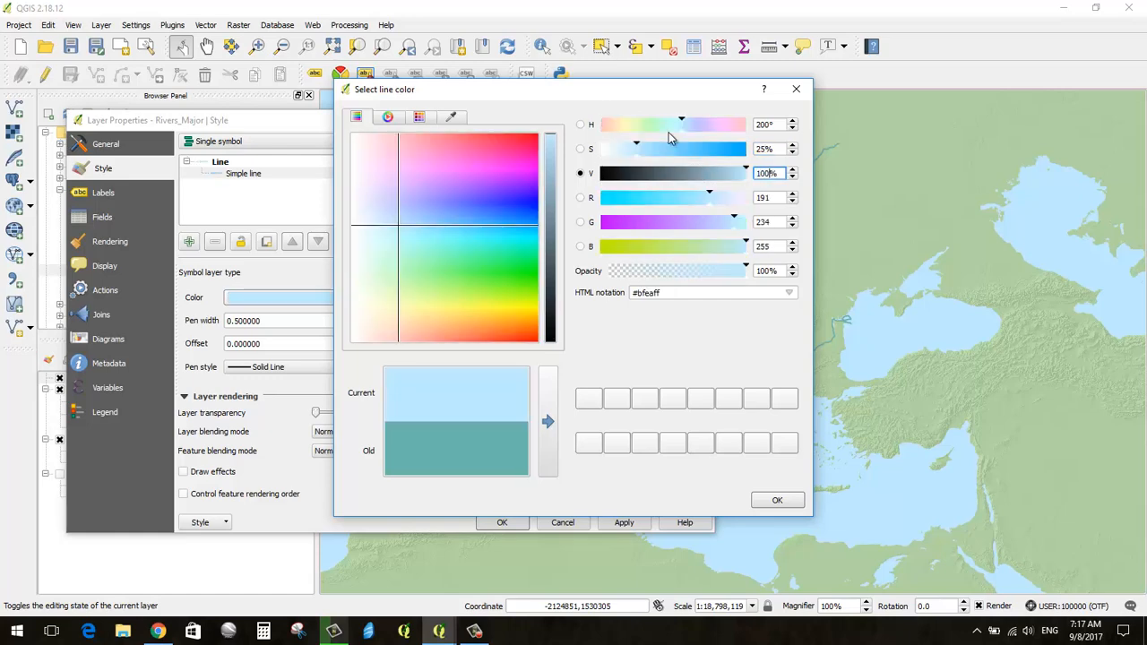
left_click(777, 500)
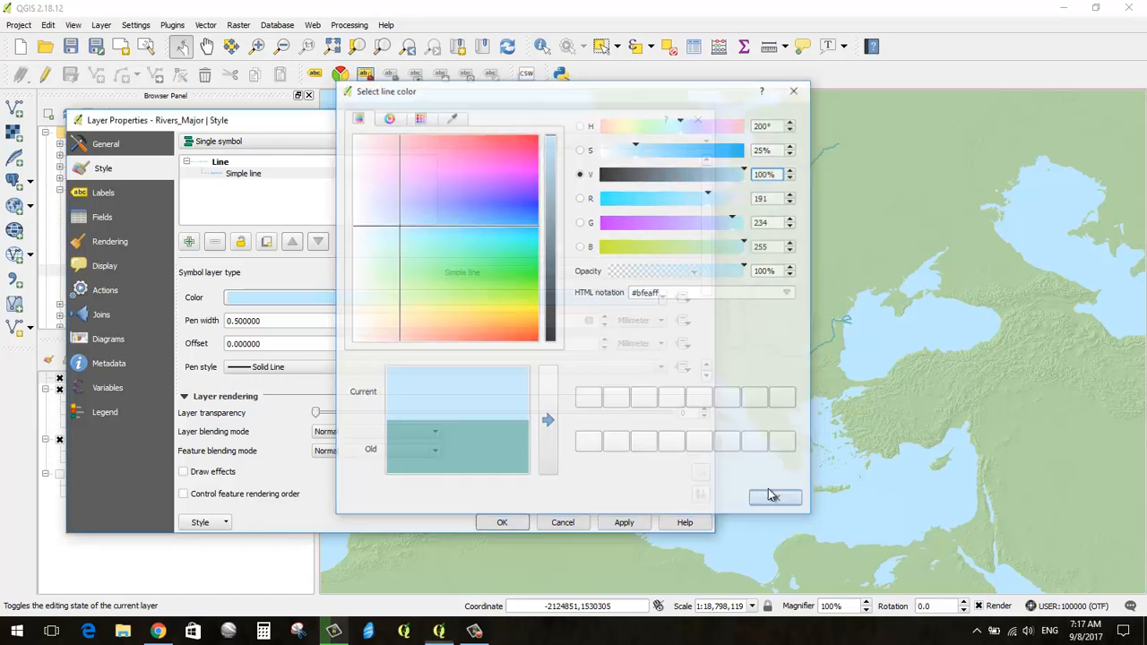
left_click_drag(568, 126, 165, 136)
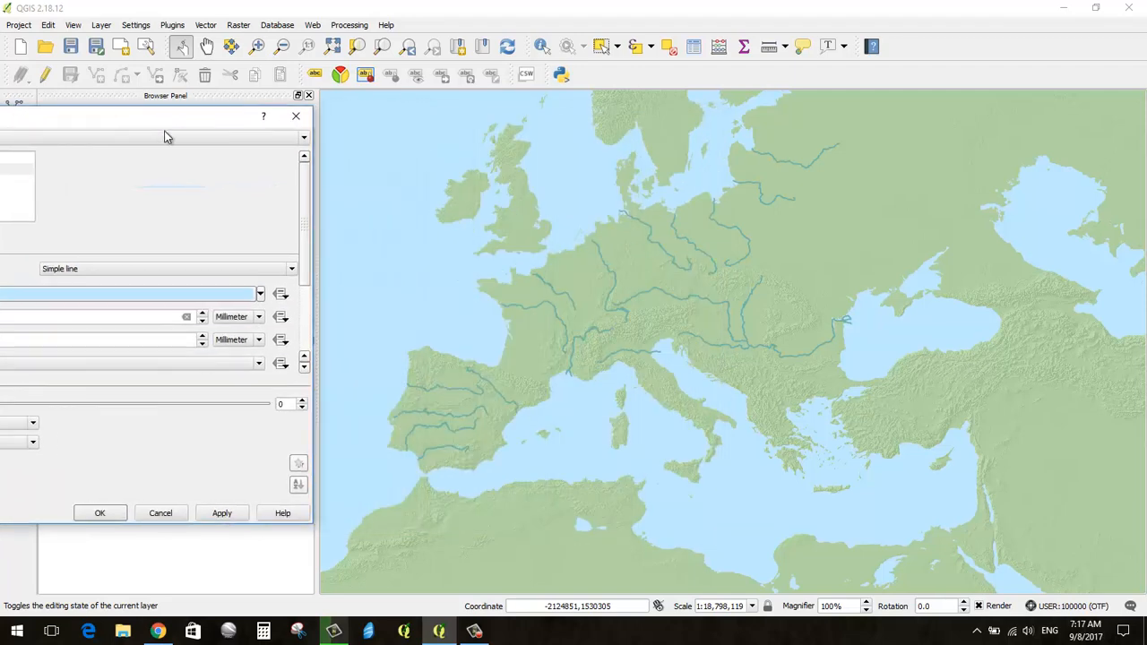
left_click(224, 519)
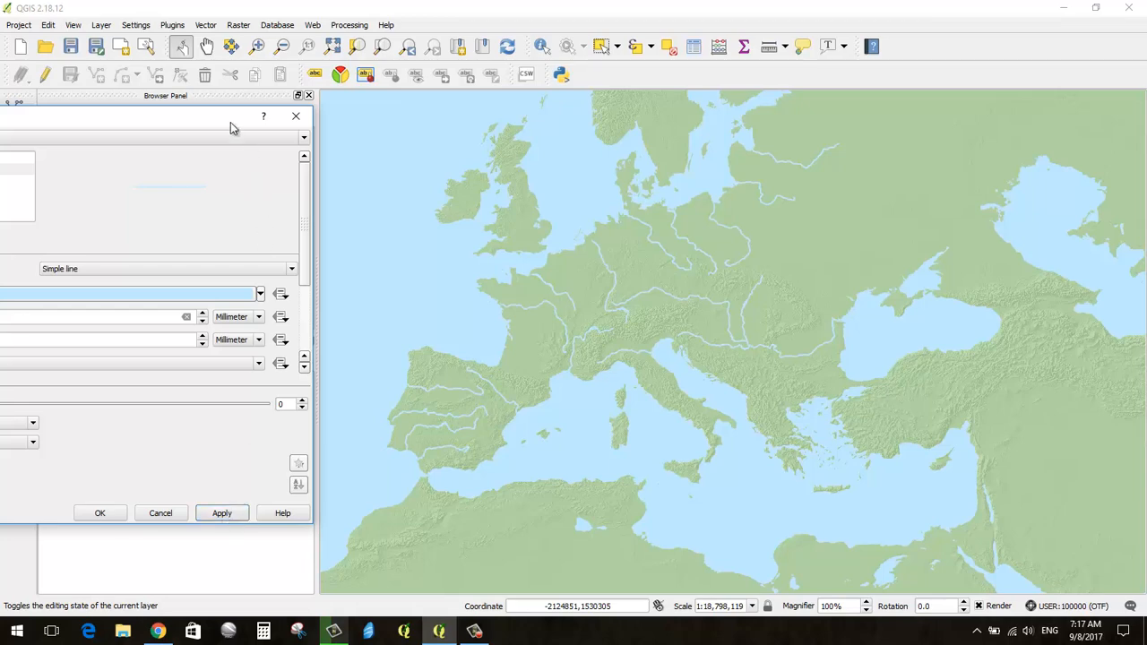
left_click_drag(231, 122, 801, 93)
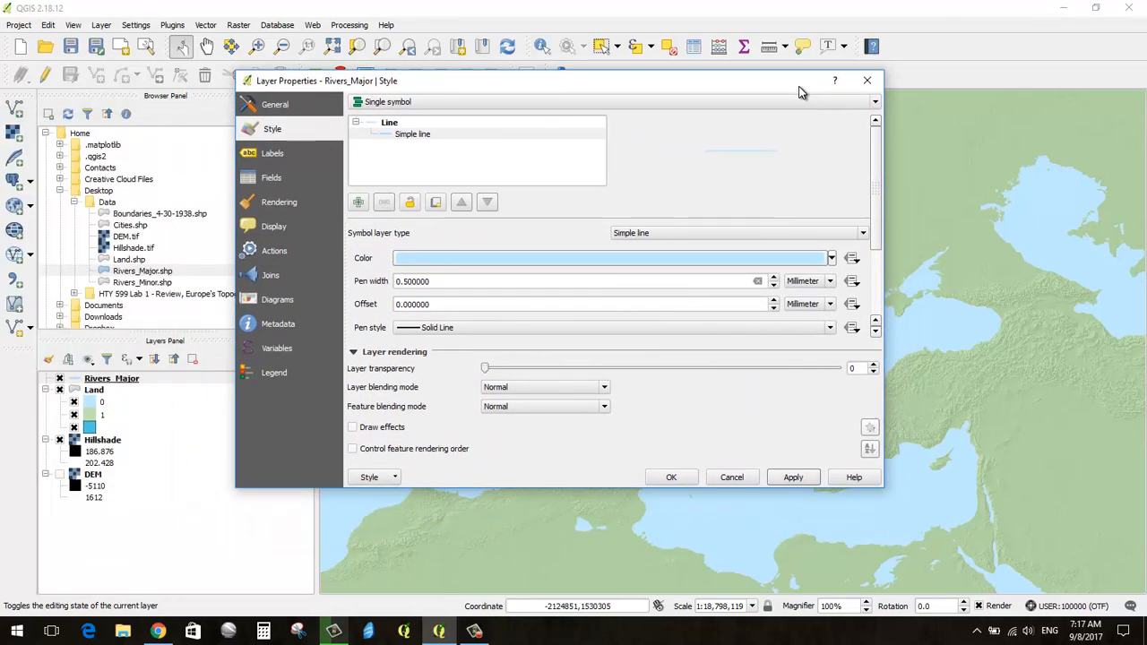
left_click(671, 478)
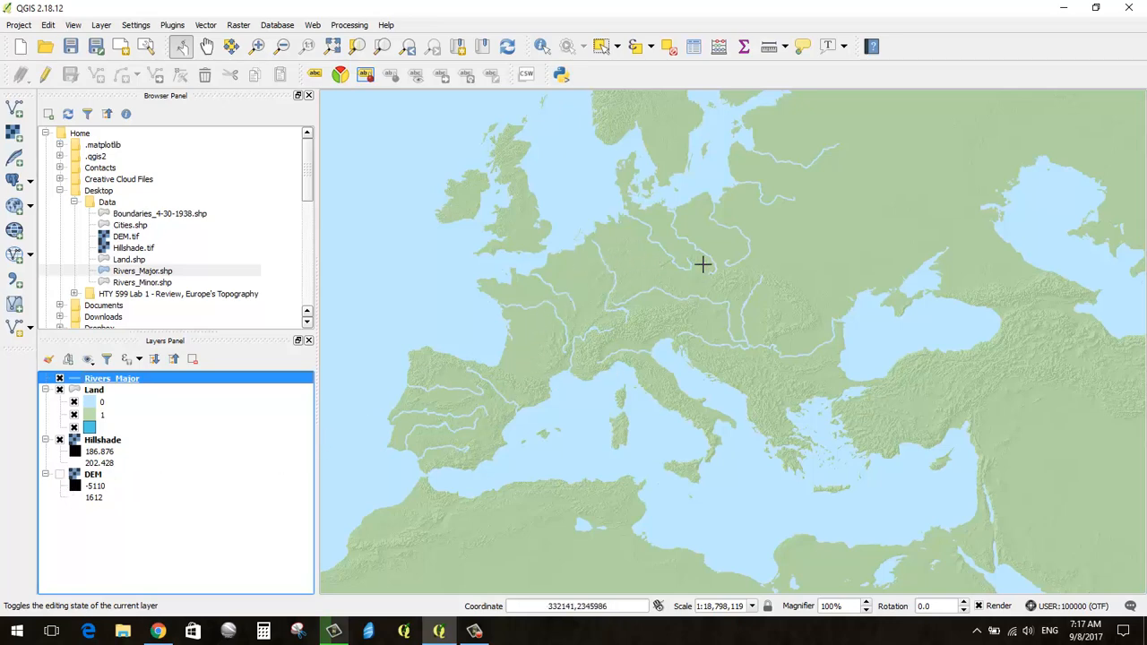
- Hide the Hillshade, Land and Rivers_Major layers and make the DEM layer visible on its own
left_click(59, 441)
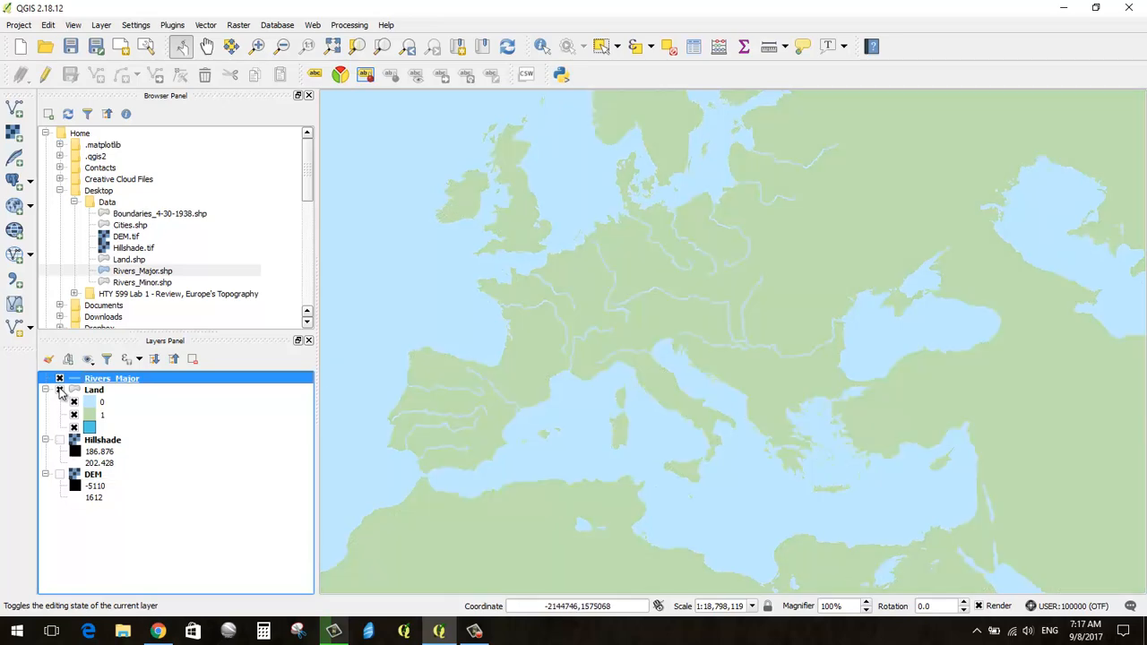
left_click(59, 389)
left_click(59, 379)
left_click(59, 474)
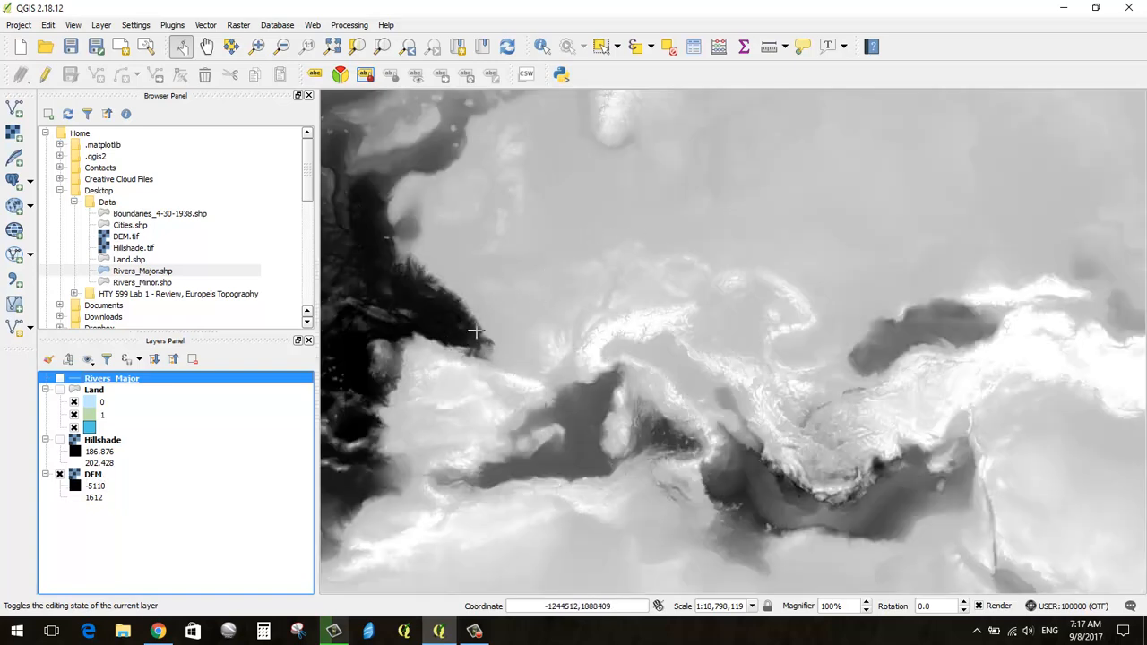
- Turn the Hillshade layer back on over the DEM, toggling each of the two layers to compare the relief
left_click(59, 440)
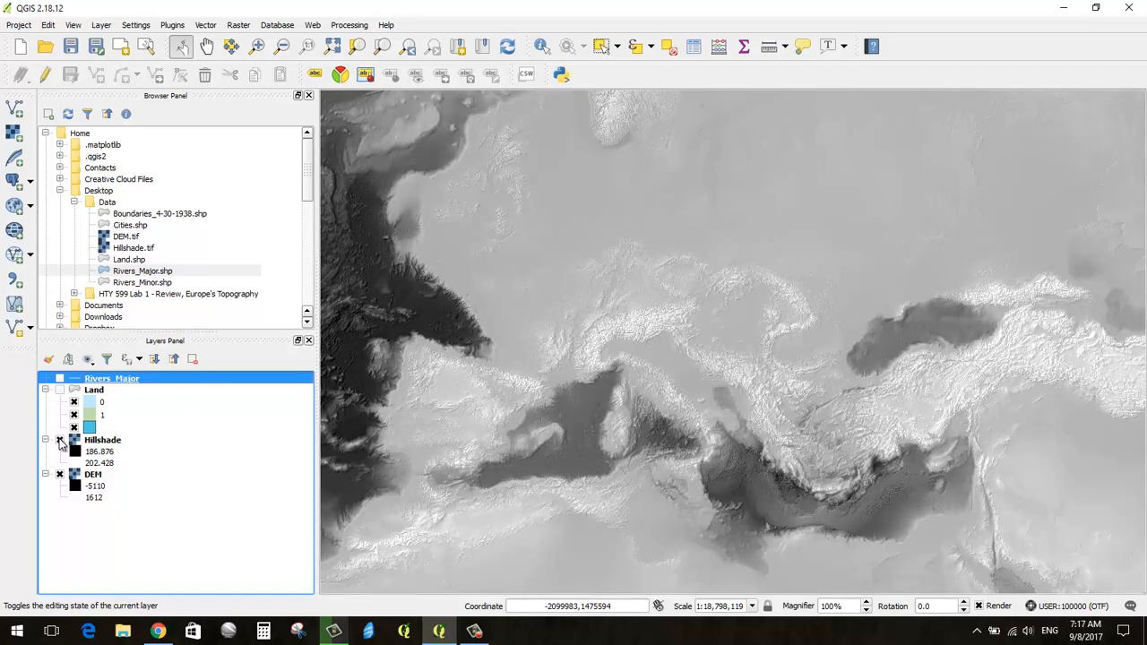
left_click(59, 440)
left_click(59, 440)
left_click(60, 476)
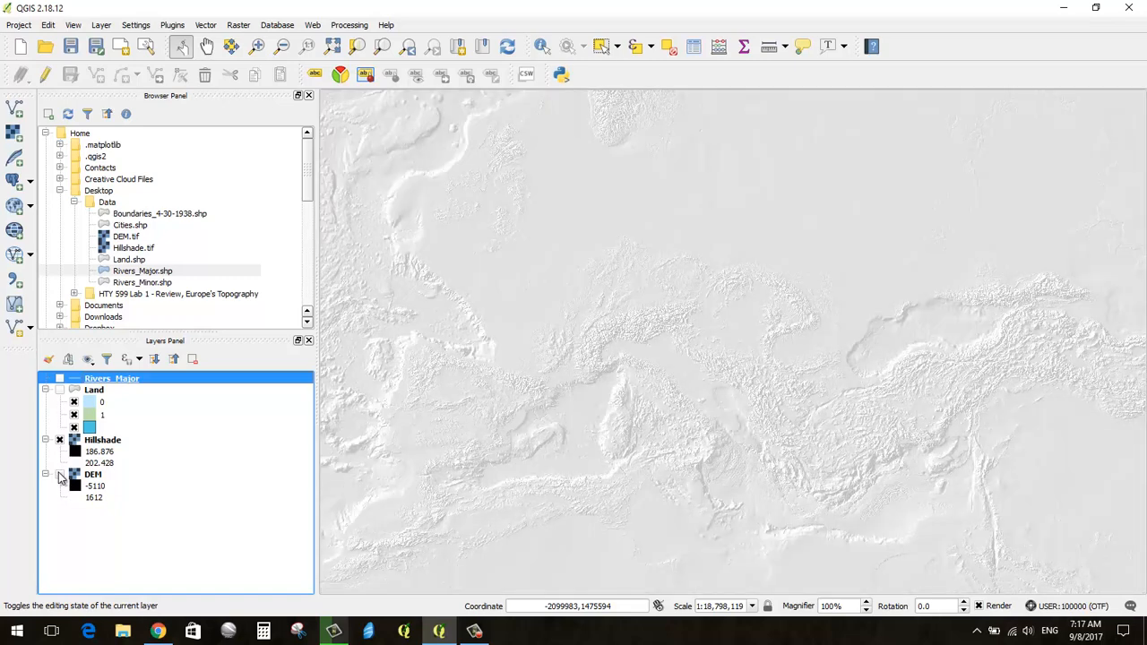
left_click(60, 475)
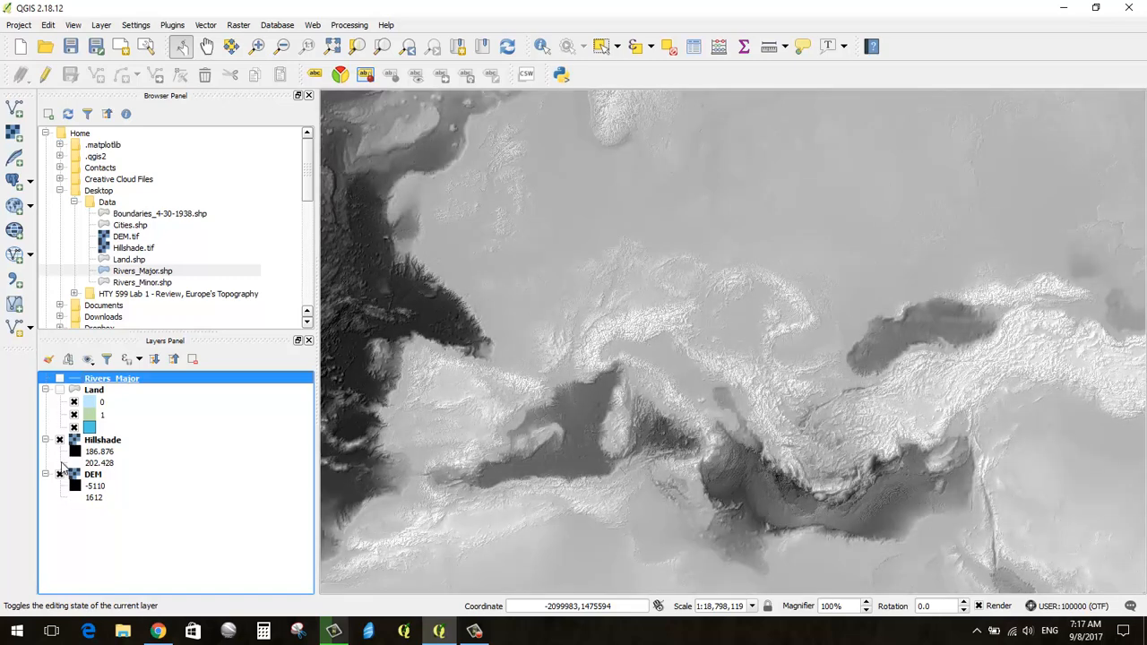
- Turn the Land and Rivers_Major layers back on, toggling the DEM off and on to compare the terrain shading
left_click(59, 390)
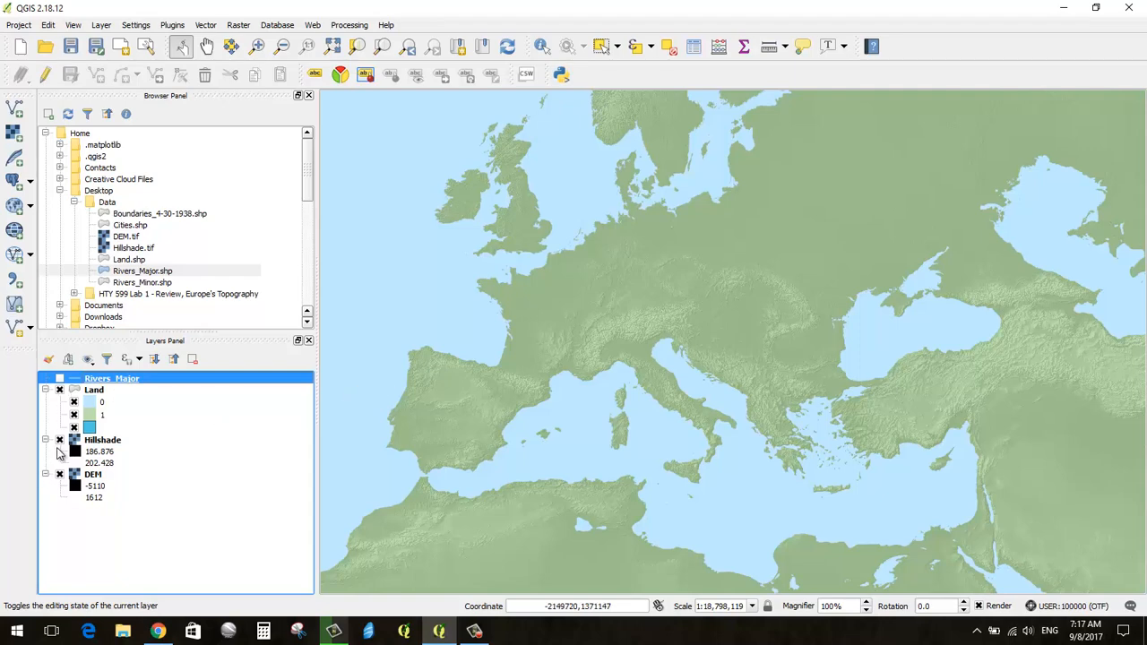
left_click(59, 475)
left_click(59, 475)
left_click(59, 379)
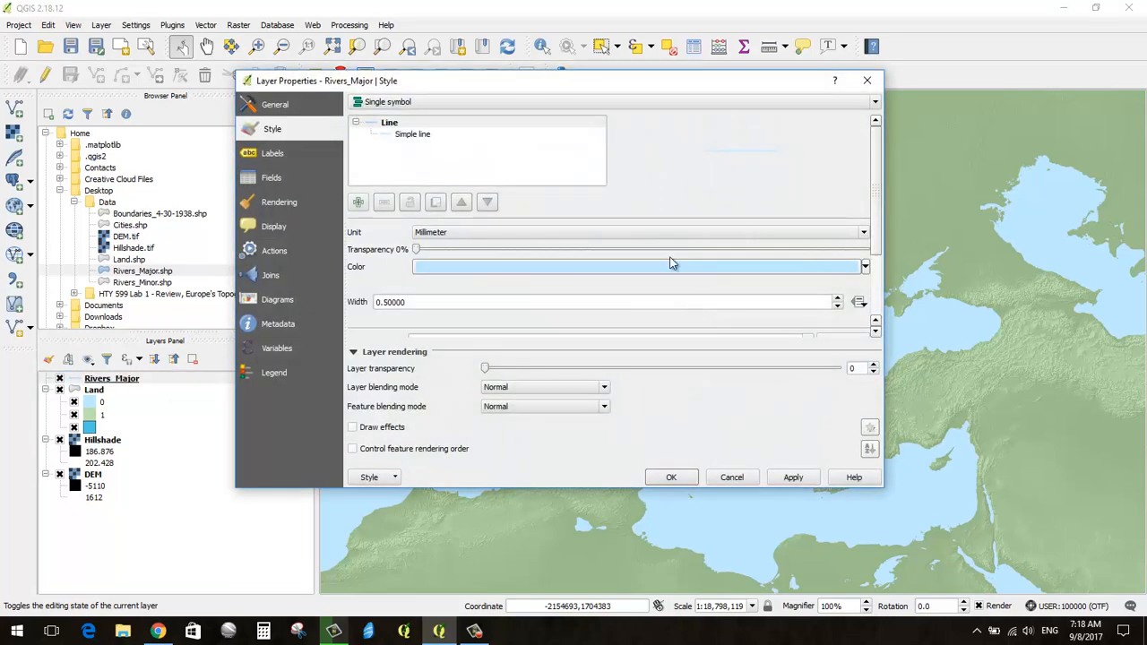
- Set the pen width of the Rivers_Major simple line to 0.4 mm, then apply and accept the style
left_click(422, 136)
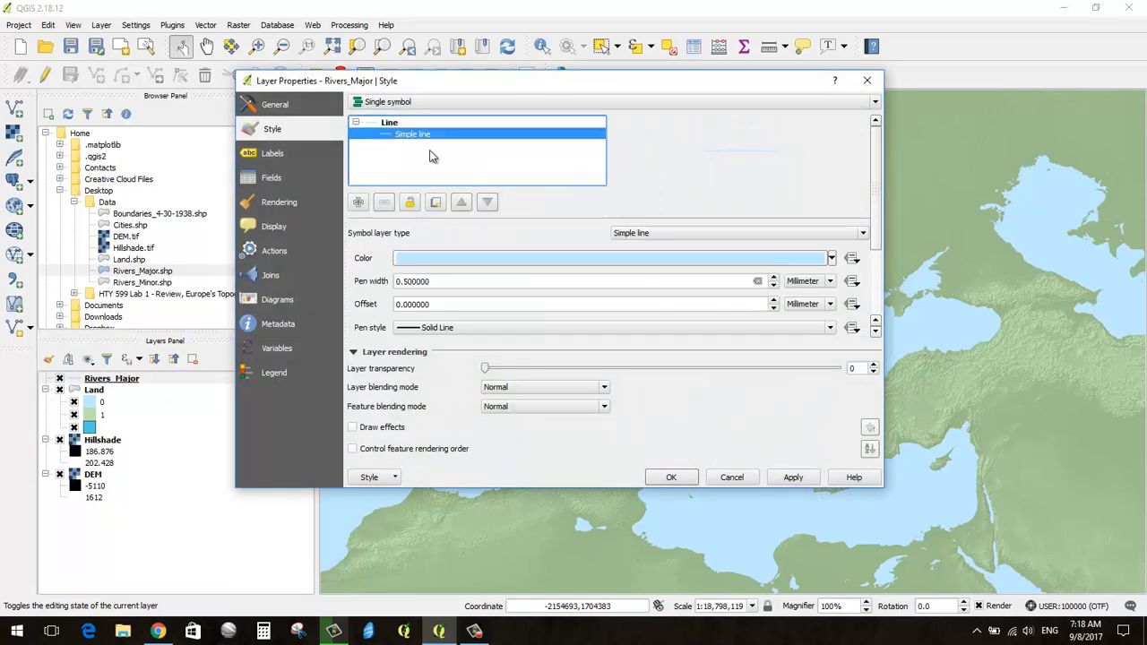
double_click(449, 280)
type("0.4")
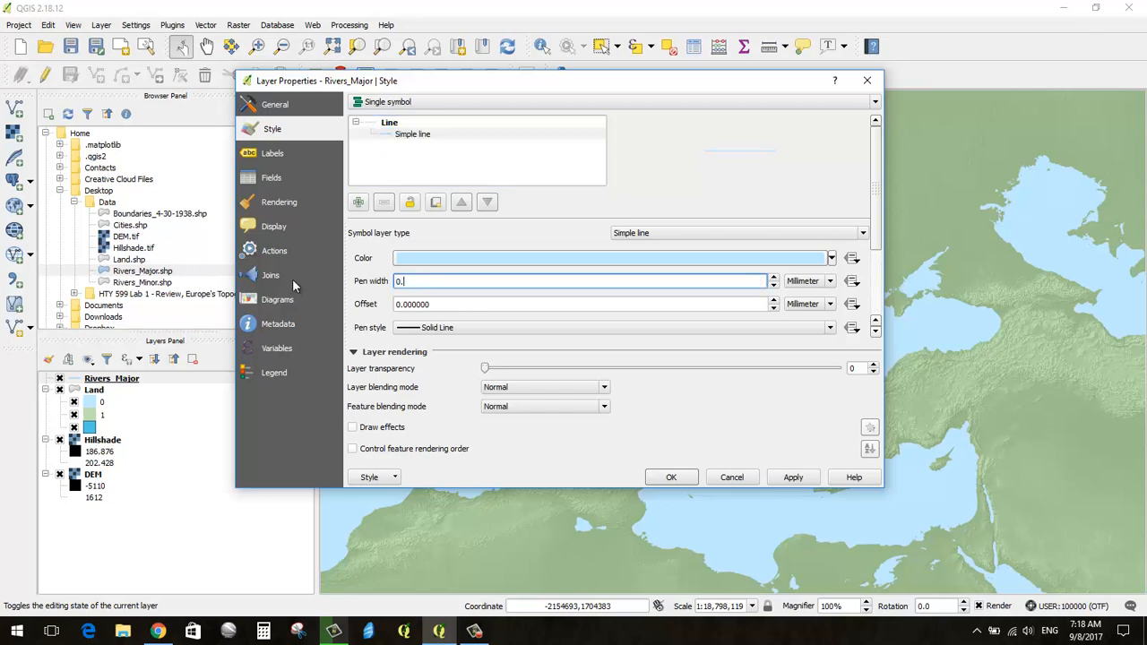
left_click(797, 476)
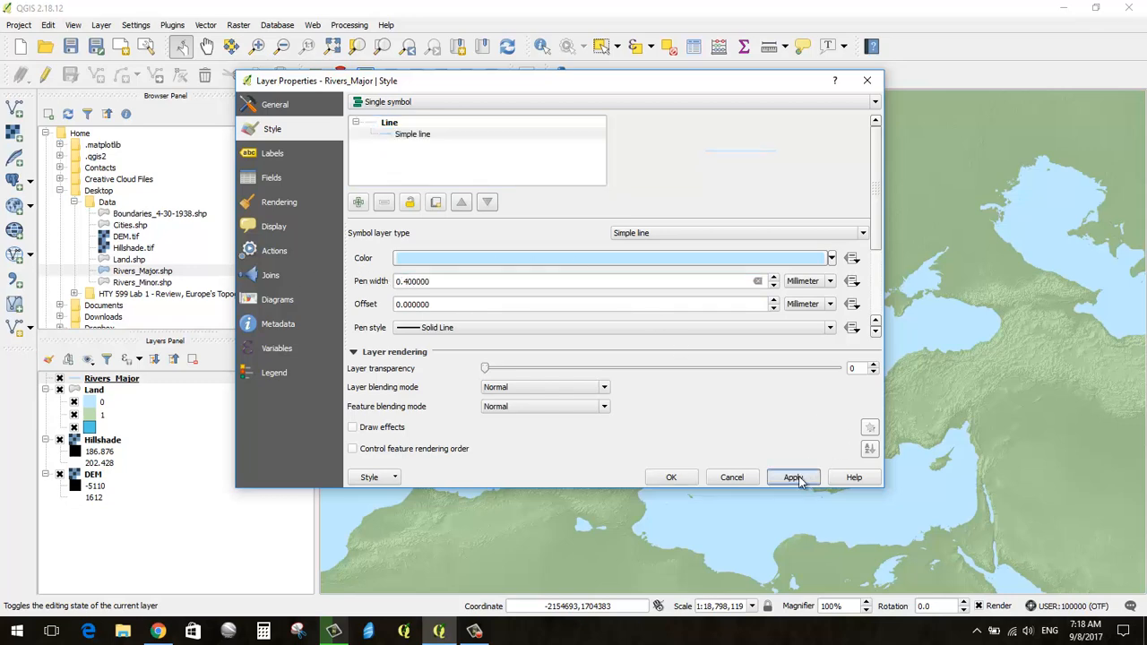
left_click(671, 477)
- Add Boundaries_4-30-1938.shp from the Data folder to the map and open the new layer's style properties
scroll(603, 256, "up", 1)
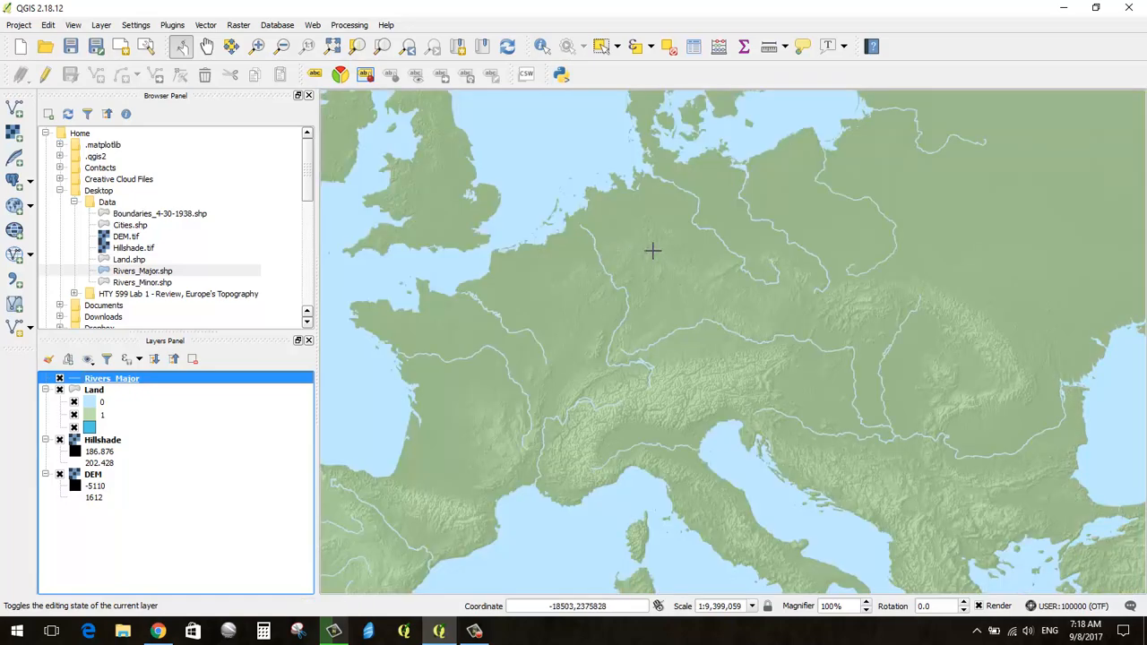
left_click_drag(679, 317, 809, 185)
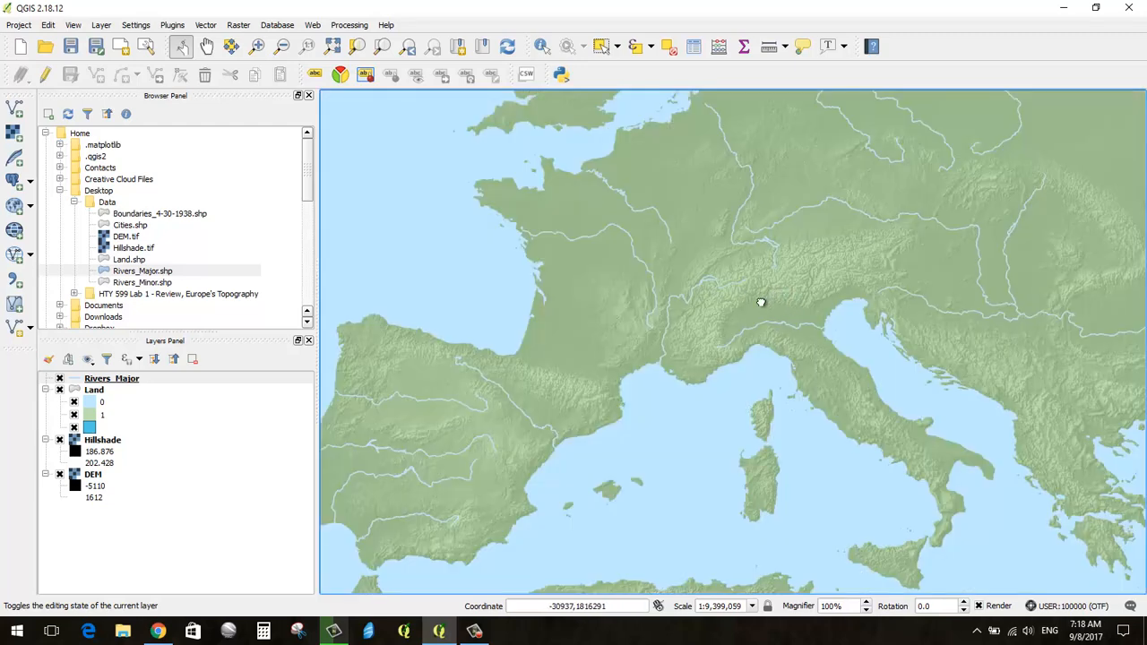
left_click_drag(758, 302, 618, 378)
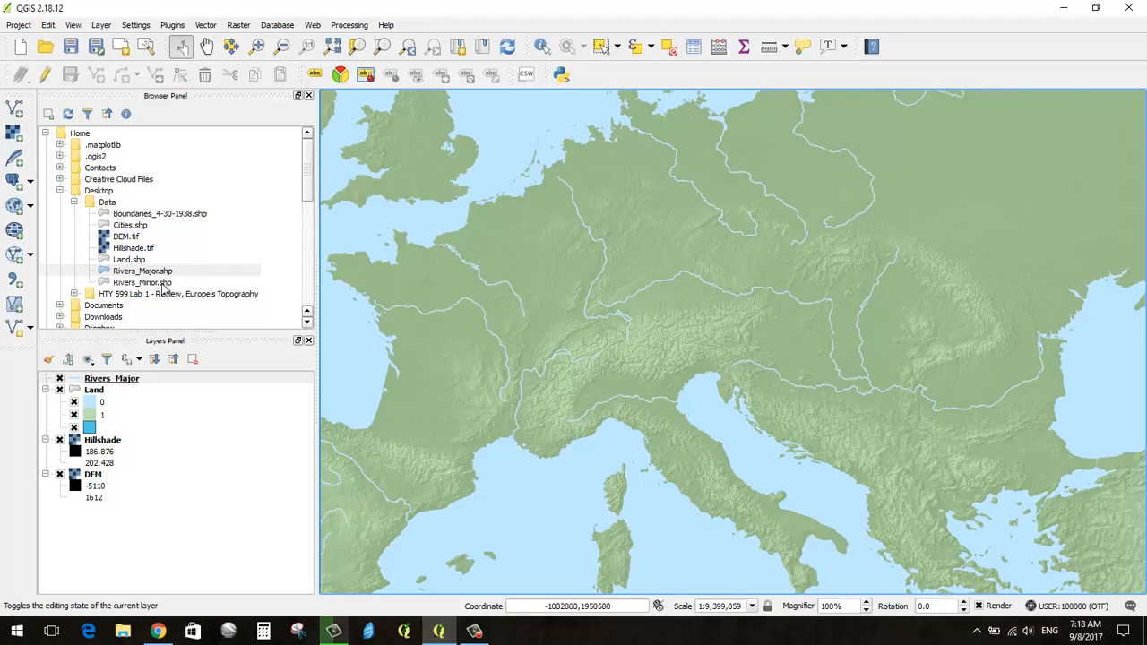
left_click(139, 214)
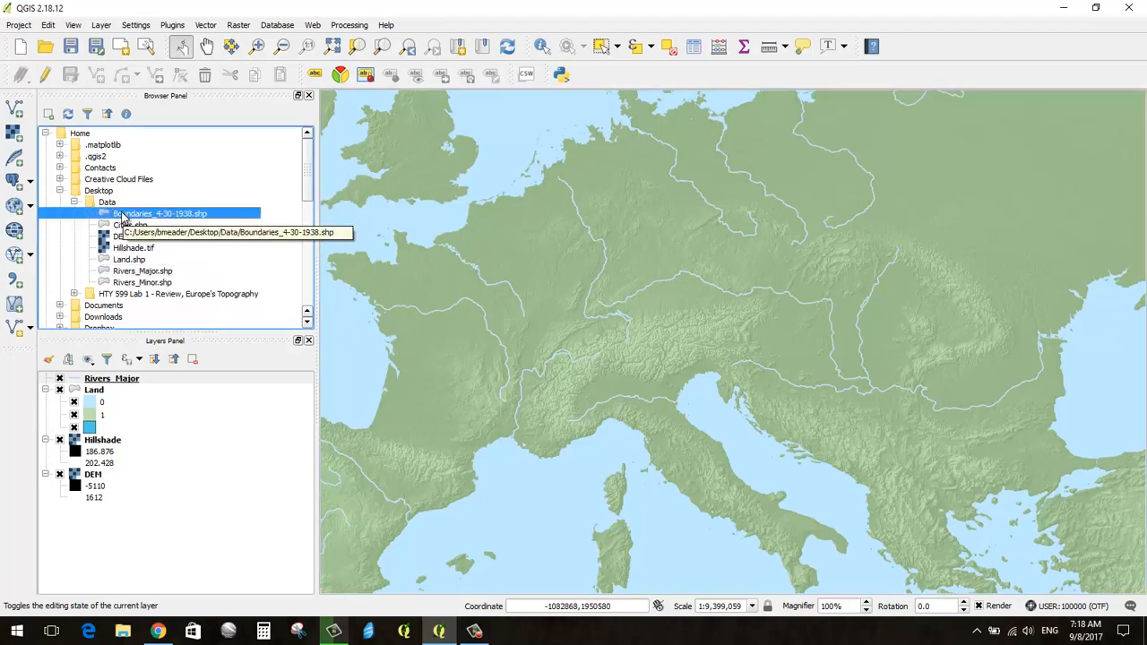
mouse_move(123, 219)
left_mouse_down()
mouse_move(310, 225)
mouse_move(448, 248)
mouse_move(656, 324)
left_mouse_up()
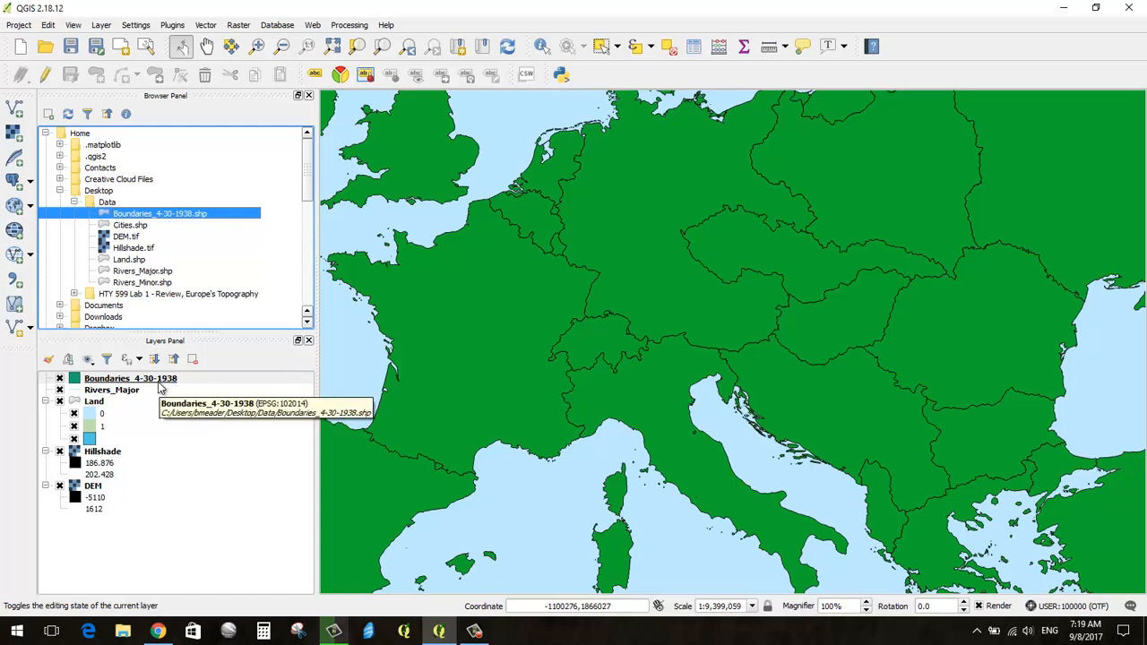
scroll(482, 458, "down", 1)
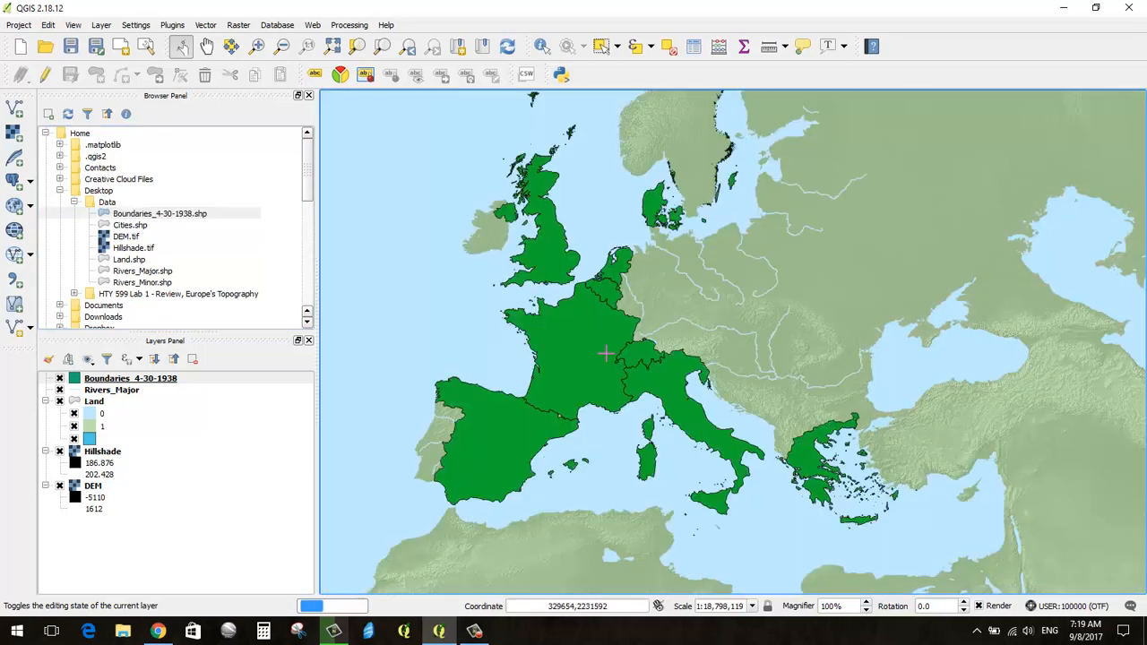
right_click(104, 382)
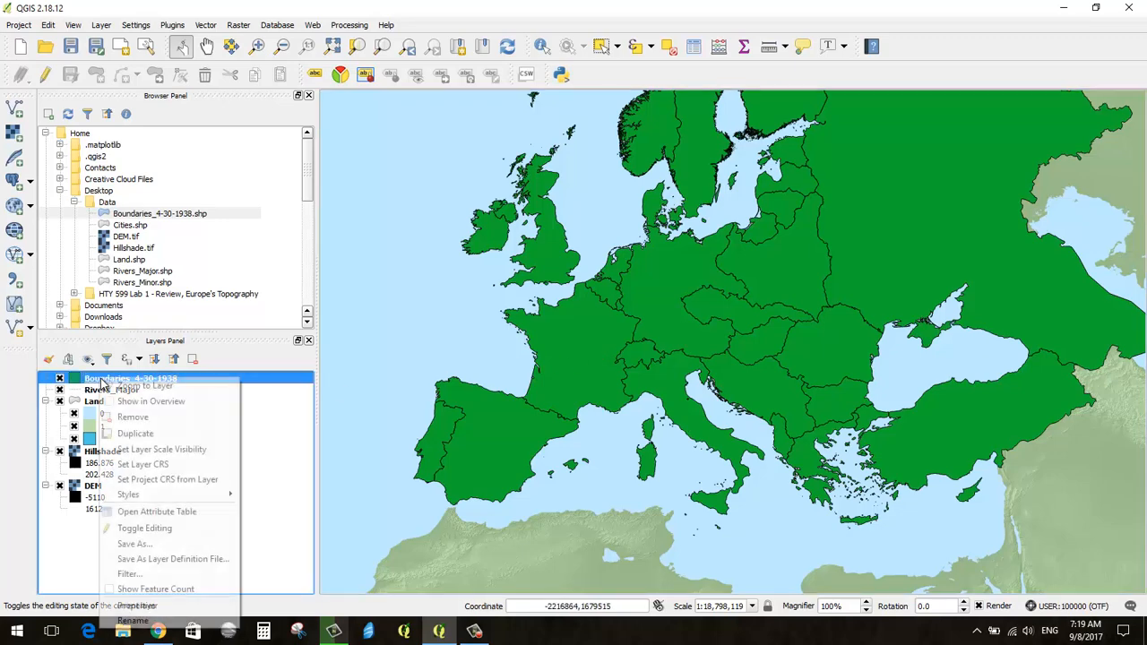
left_click(135, 608)
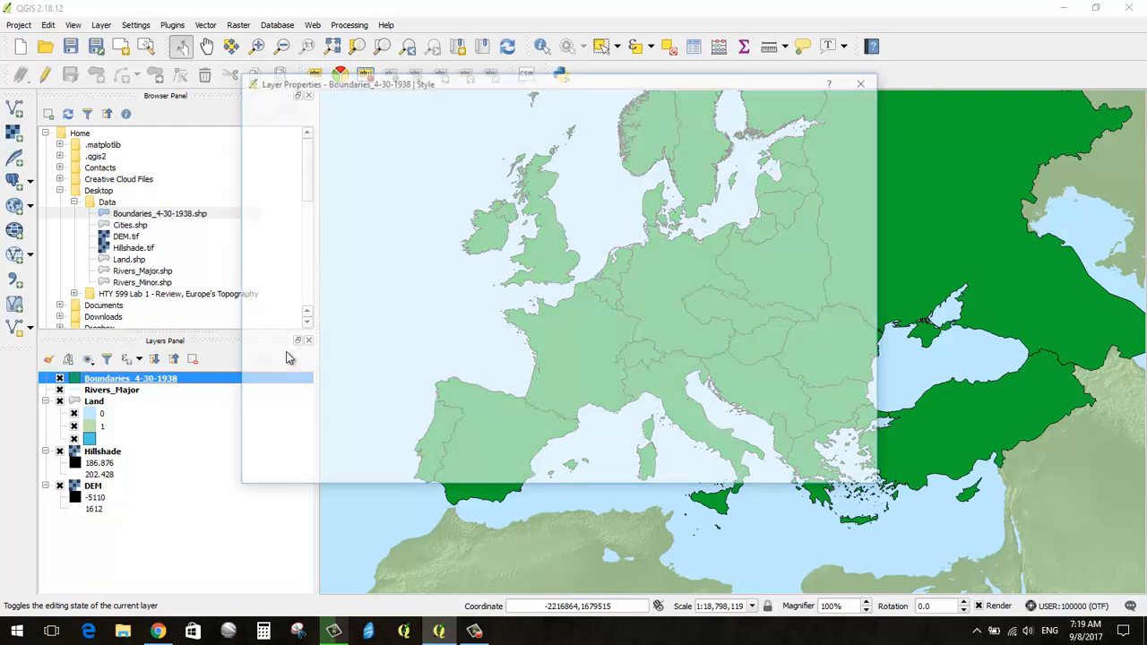
- Switch the Boundaries_4-30-1938 layer to categorized styling based on the FID column
left_click(479, 104)
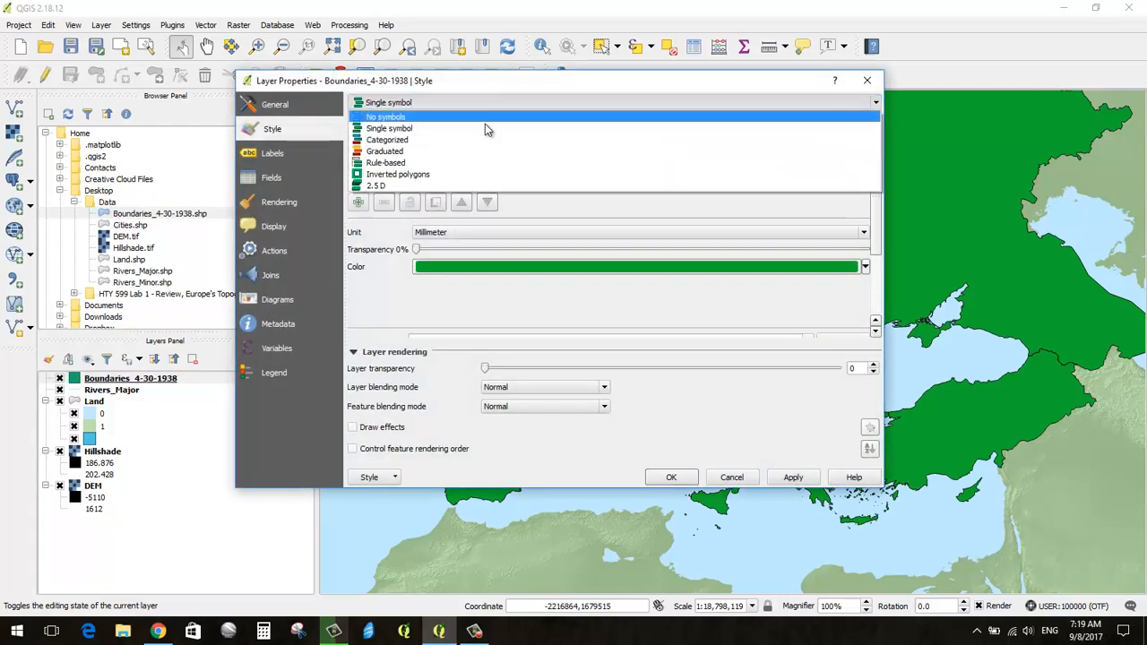
left_click(395, 142)
left_click(728, 131)
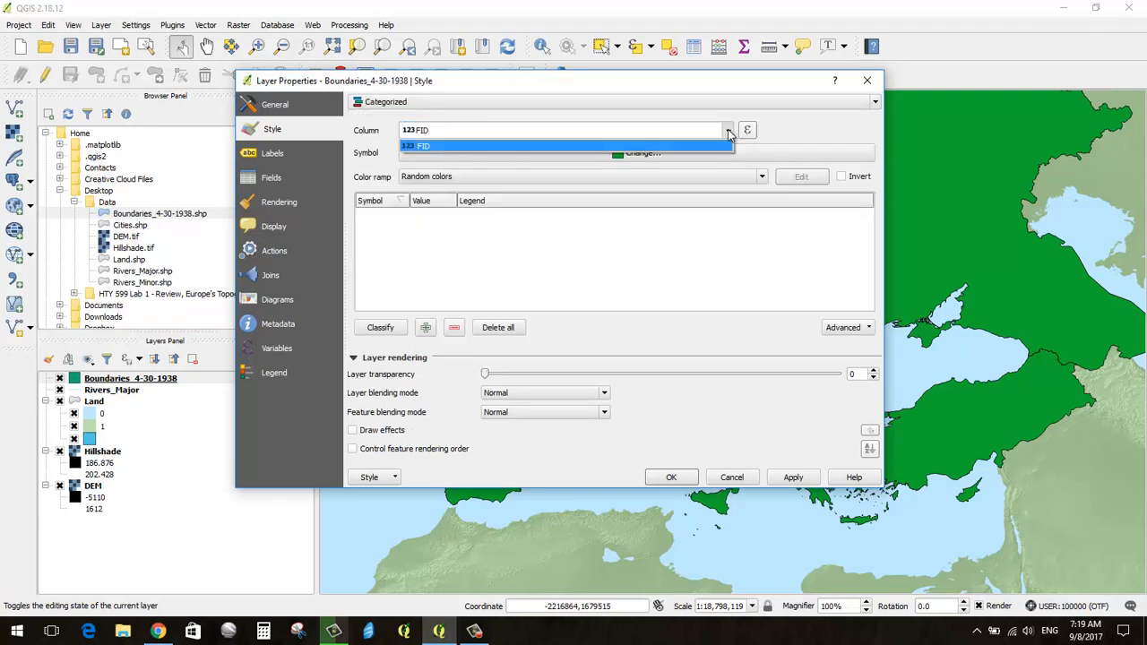
left_click(443, 148)
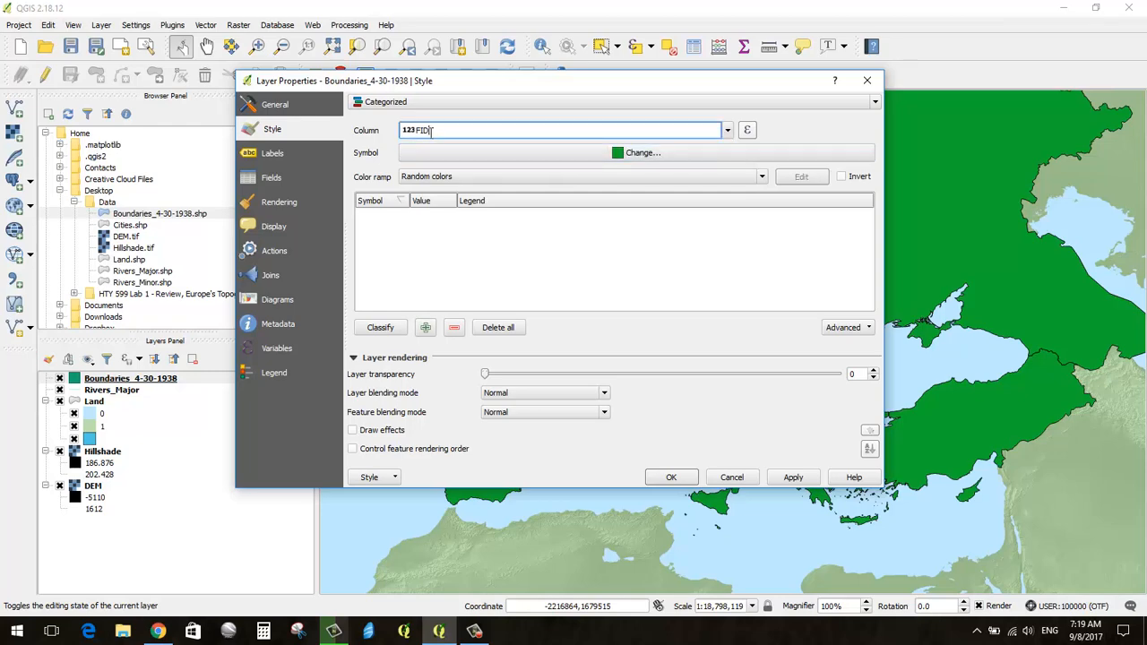
left_click_drag(541, 89, 464, 549)
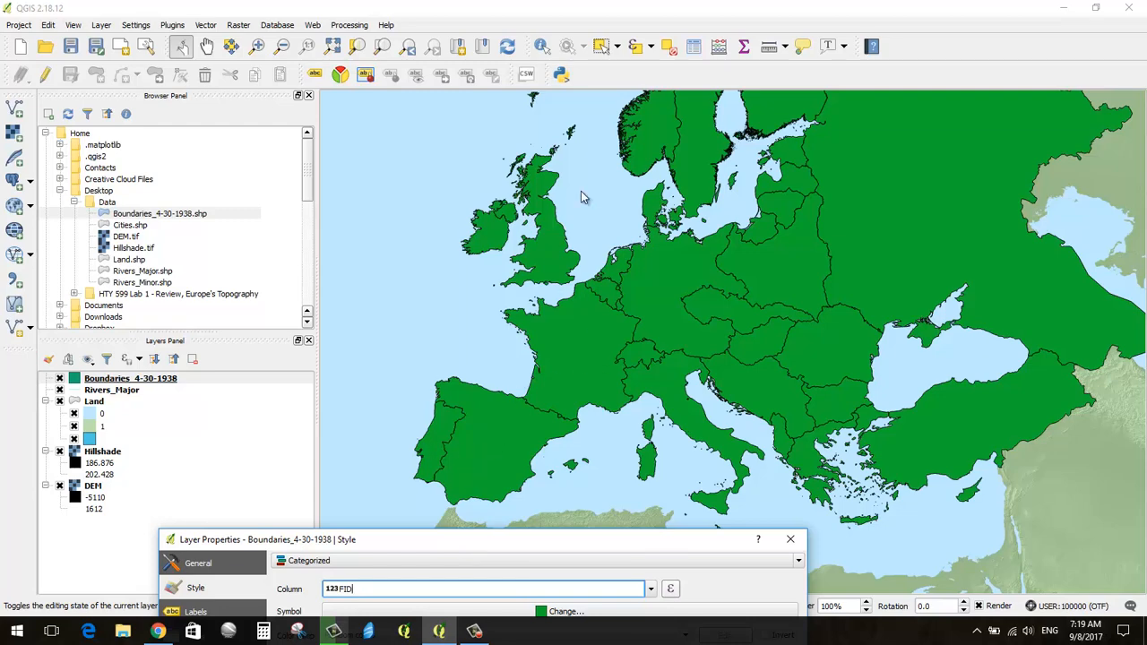
left_click_drag(633, 540, 622, 101)
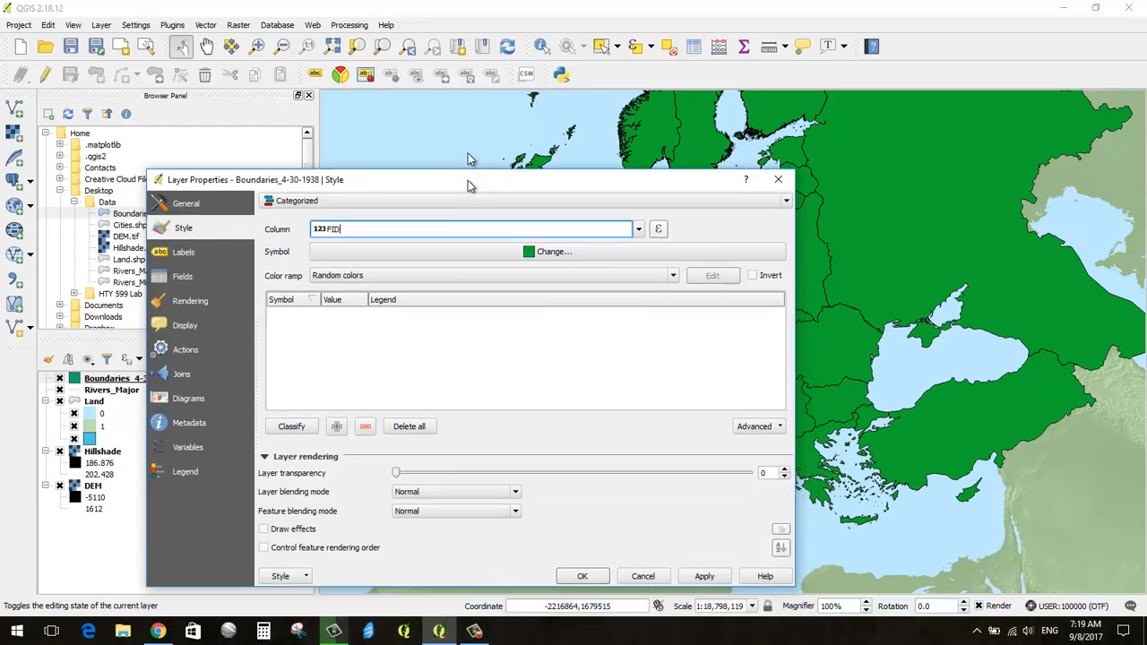
- Classify the boundaries by FID with random colors and apply the categories to the map
left_click(289, 350)
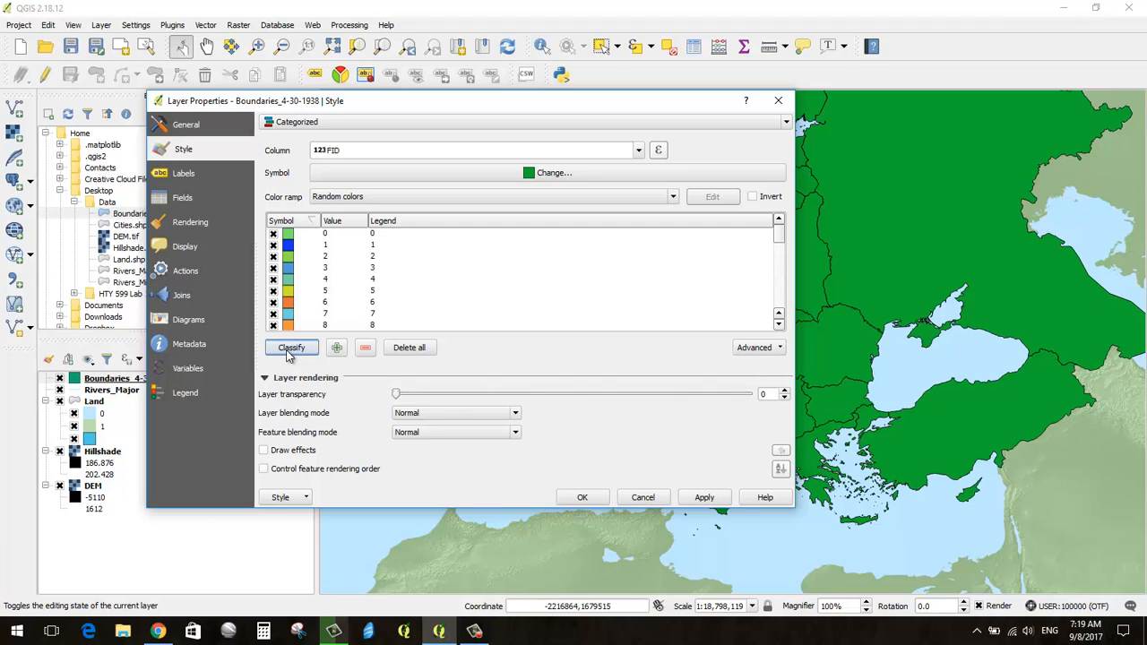
scroll(407, 294, "down", 10)
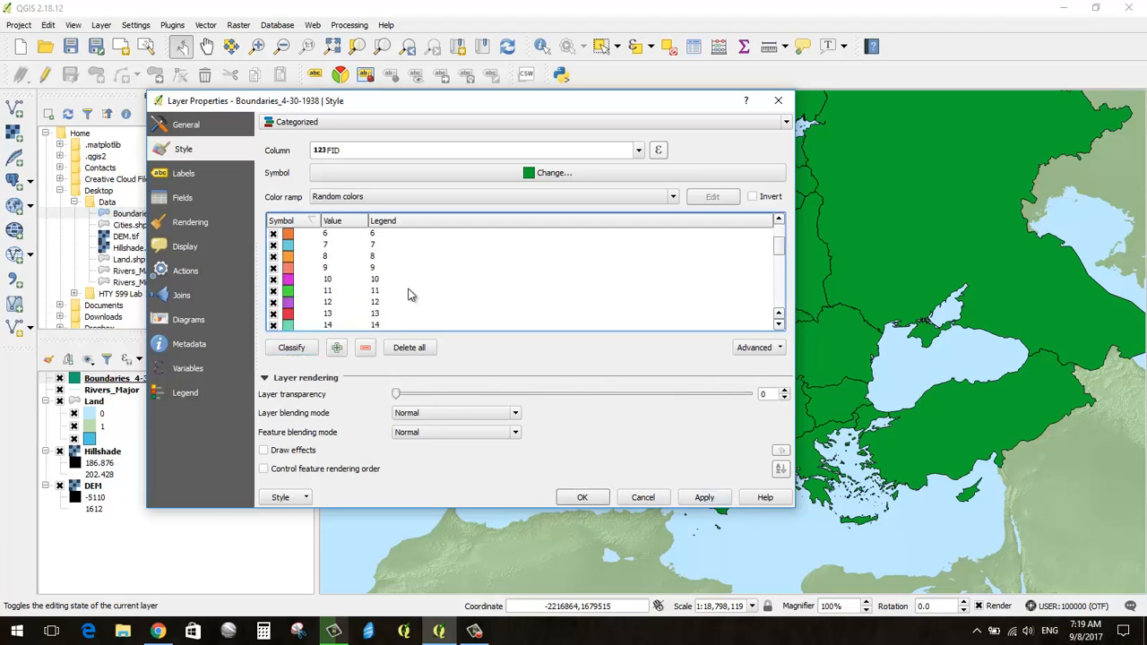
scroll(389, 283, "up", 10)
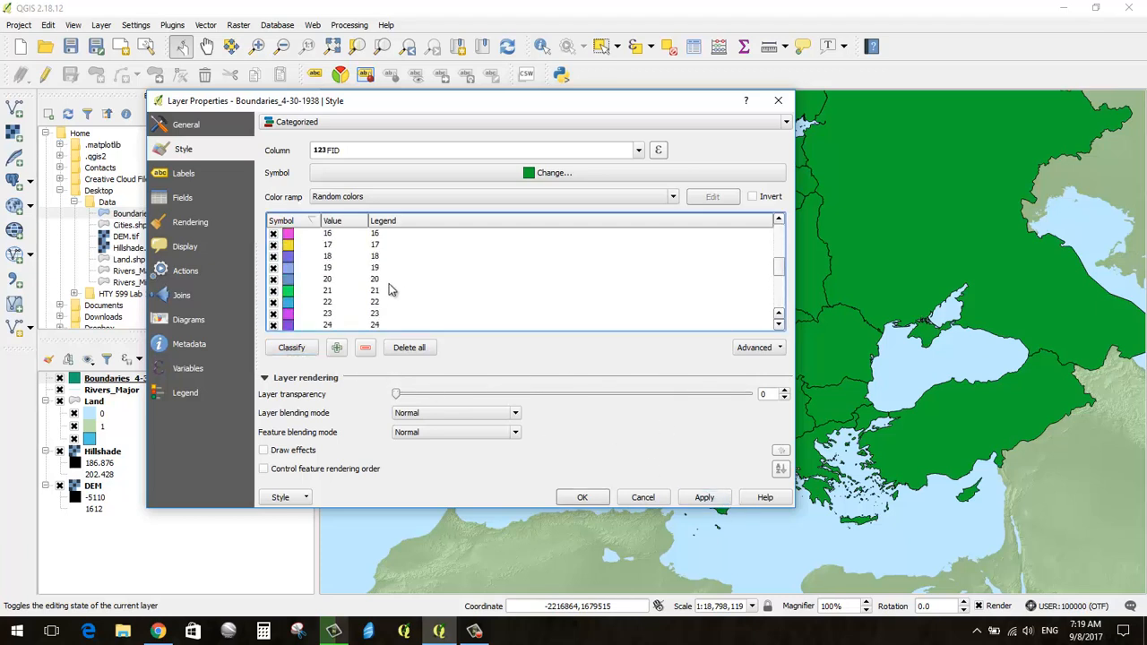
left_click_drag(542, 99, 164, 47)
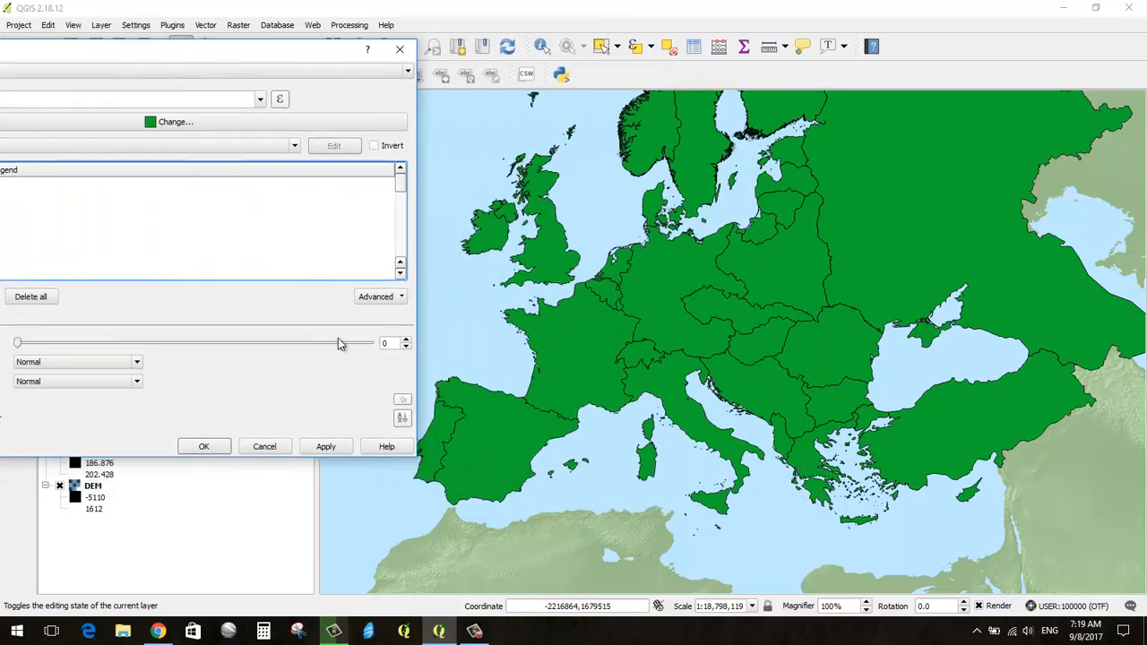
left_click(337, 450)
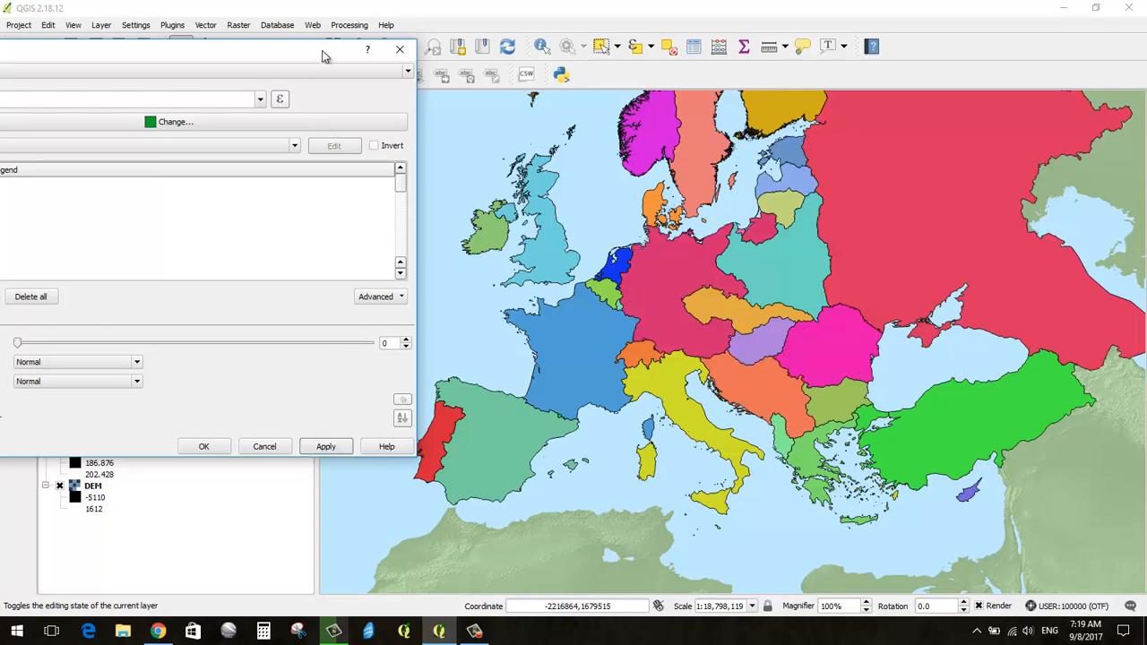
- Set the boundaries layer transparency to 81, apply it, and check the terrain through the country colors
left_click_drag(324, 57, 702, 116)
left_click_drag(405, 408, 687, 418)
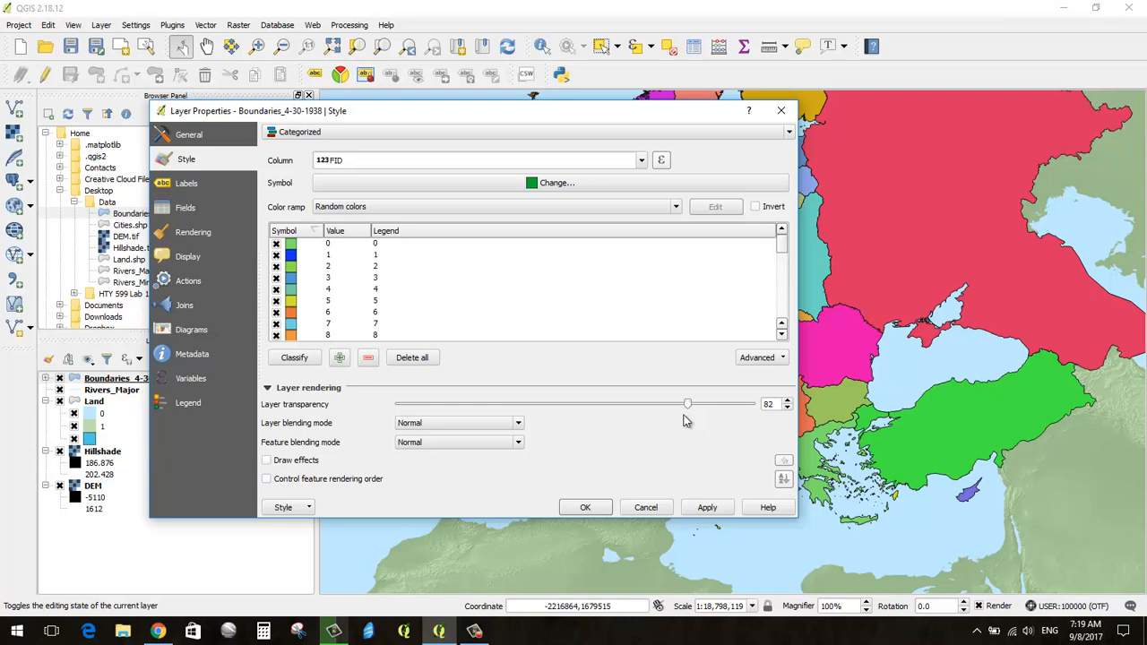
left_click(727, 507)
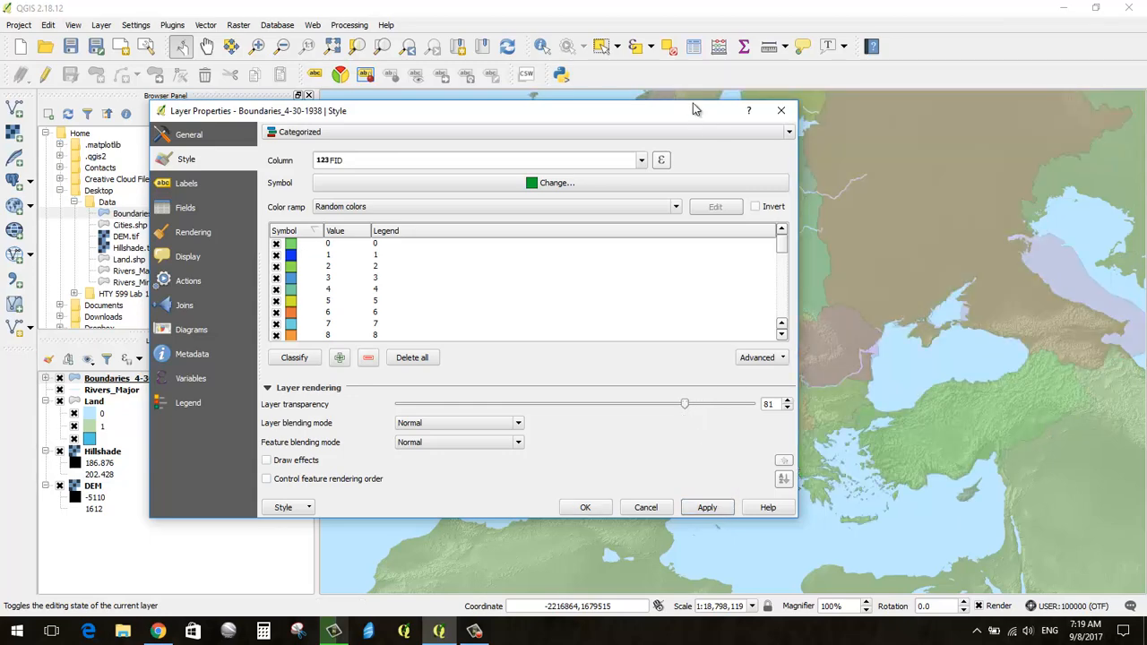
left_click_drag(696, 109, 27, 223)
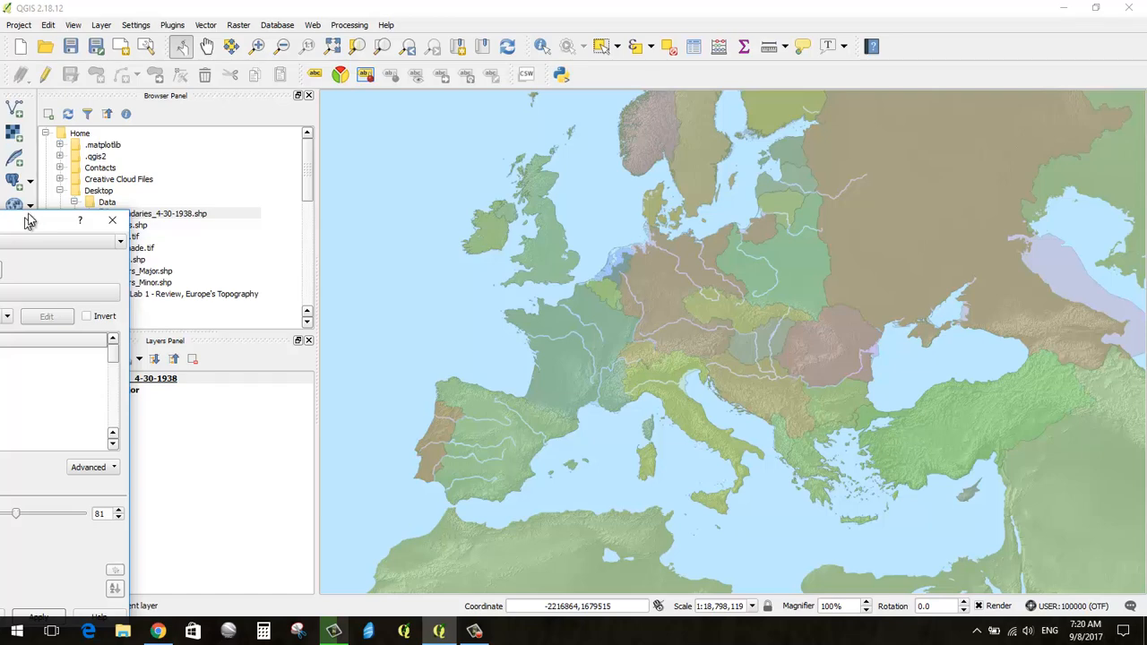
left_click_drag(29, 222, 614, 96)
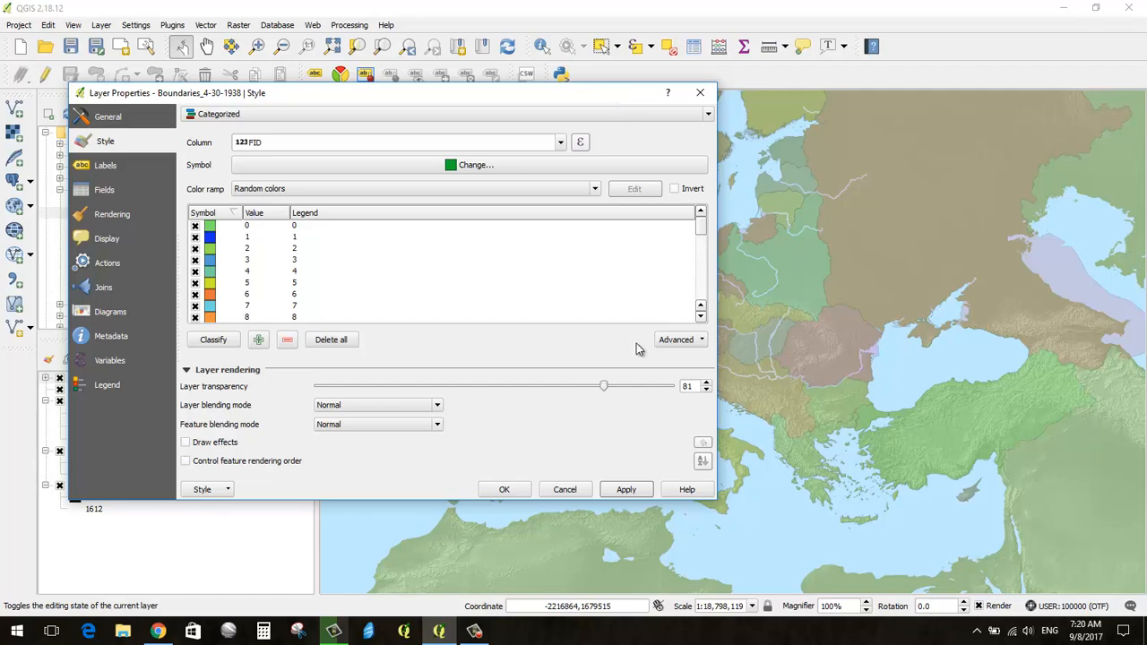
- Set the boundaries layer transparency to 0, switch its style to Single symbol, and apply
left_click_drag(605, 386, 299, 405)
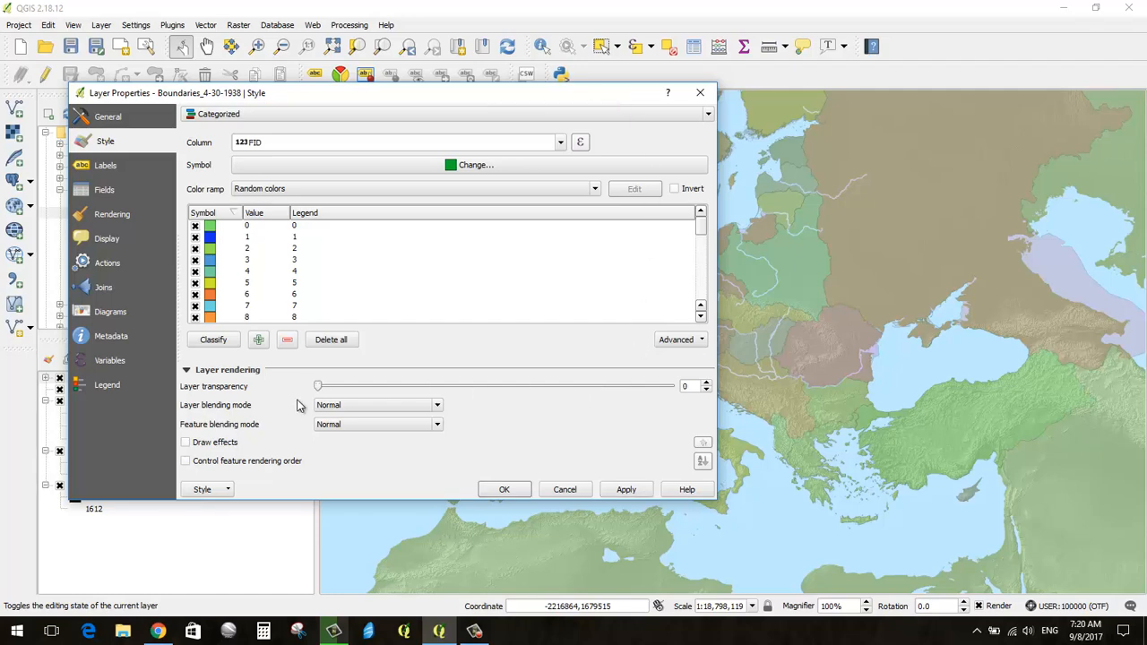
left_click(626, 489)
left_click(564, 119)
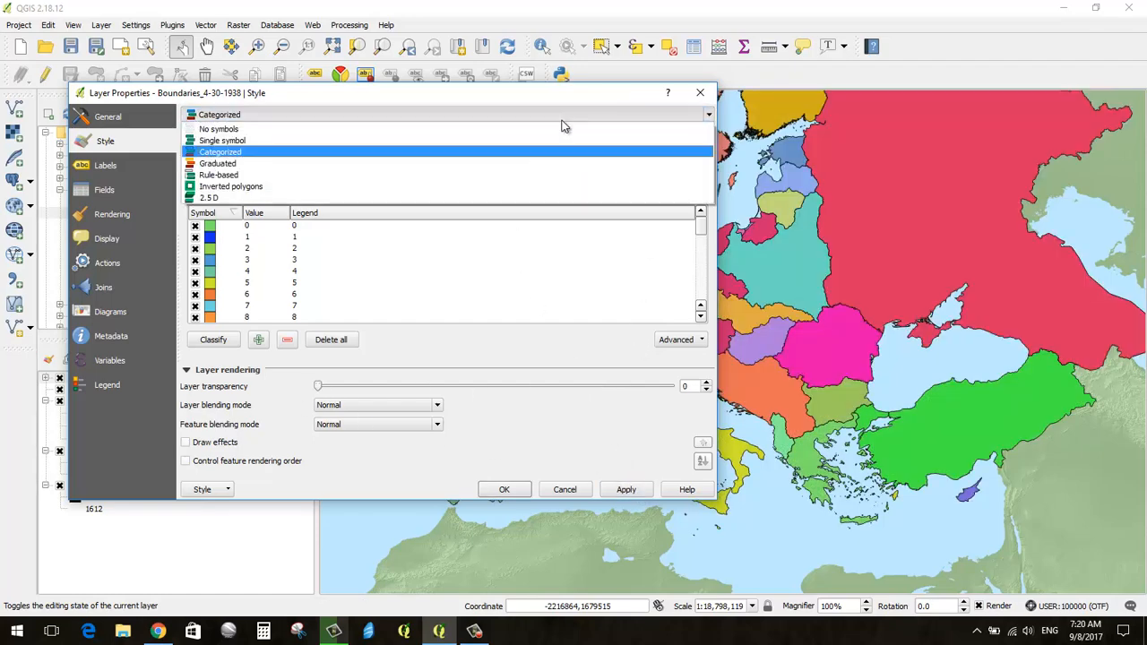
left_click(561, 148)
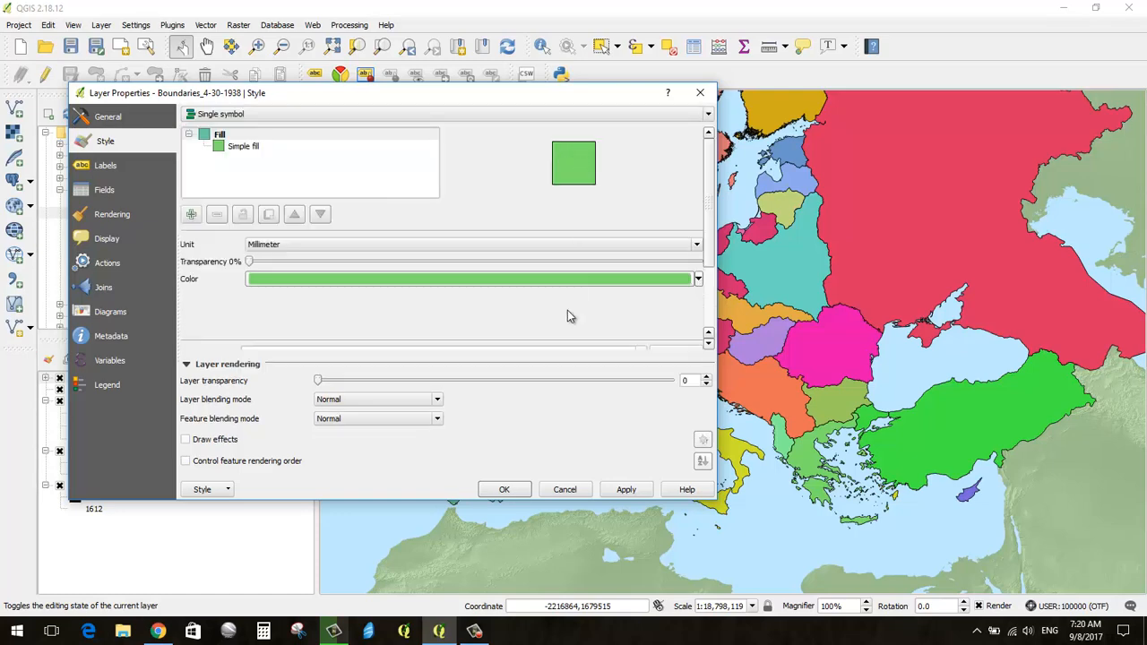
left_click(628, 490)
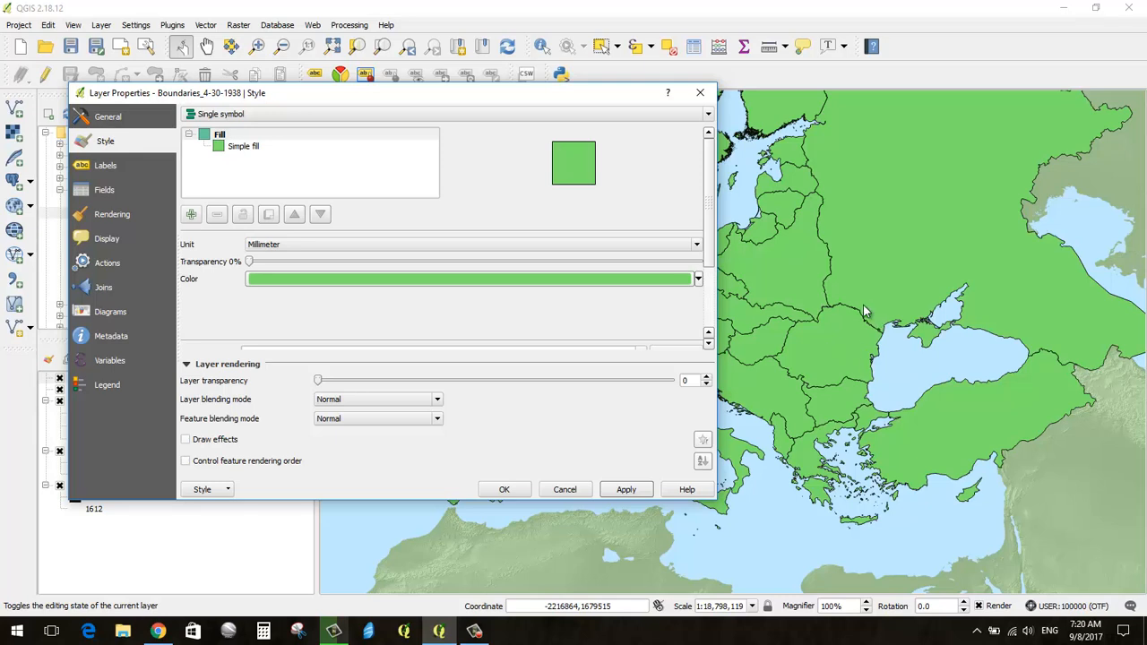
- Set the boundaries simple fill's fill style to No Brush, keeping the black solid outline, and apply it
left_click(248, 149)
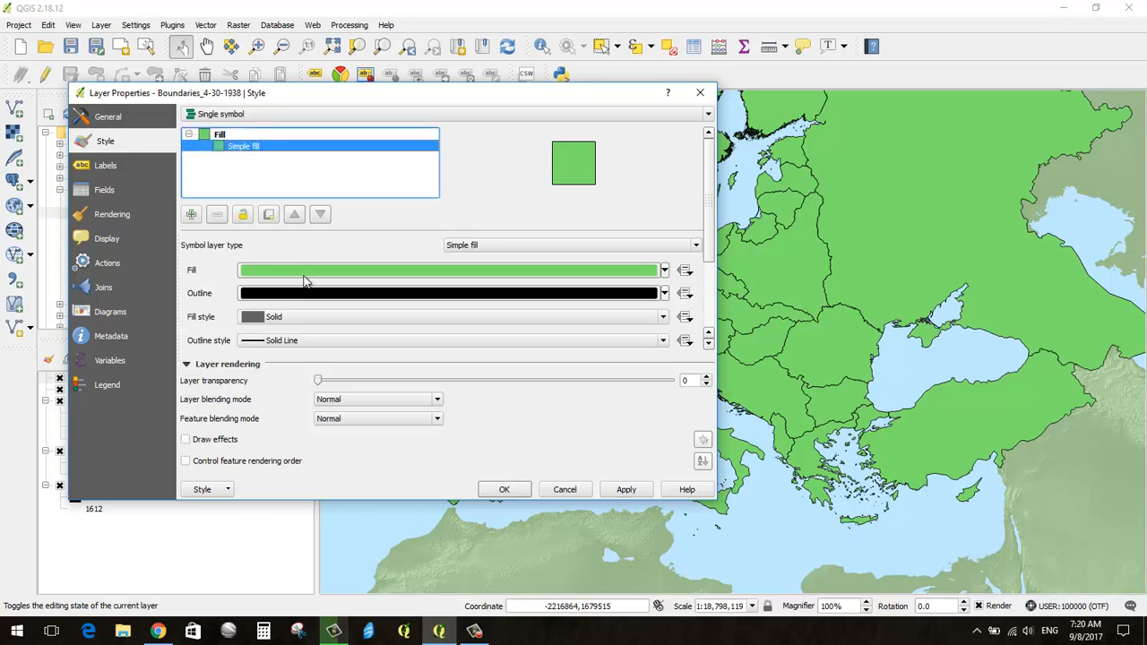
left_click(273, 317)
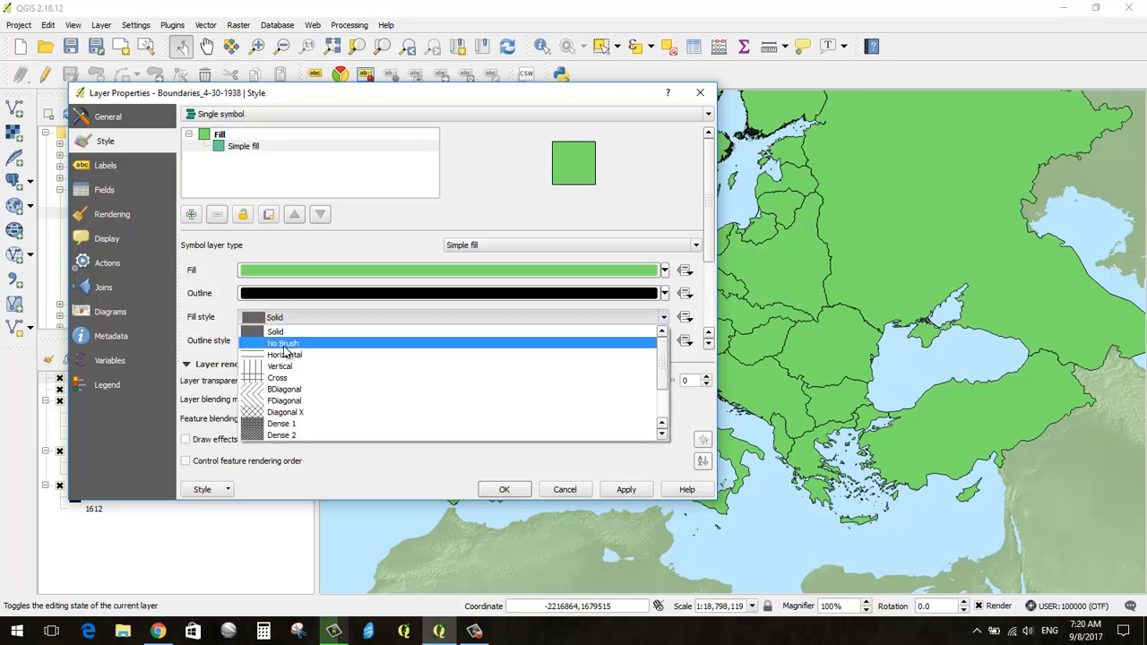
left_click(219, 329)
left_click(269, 341)
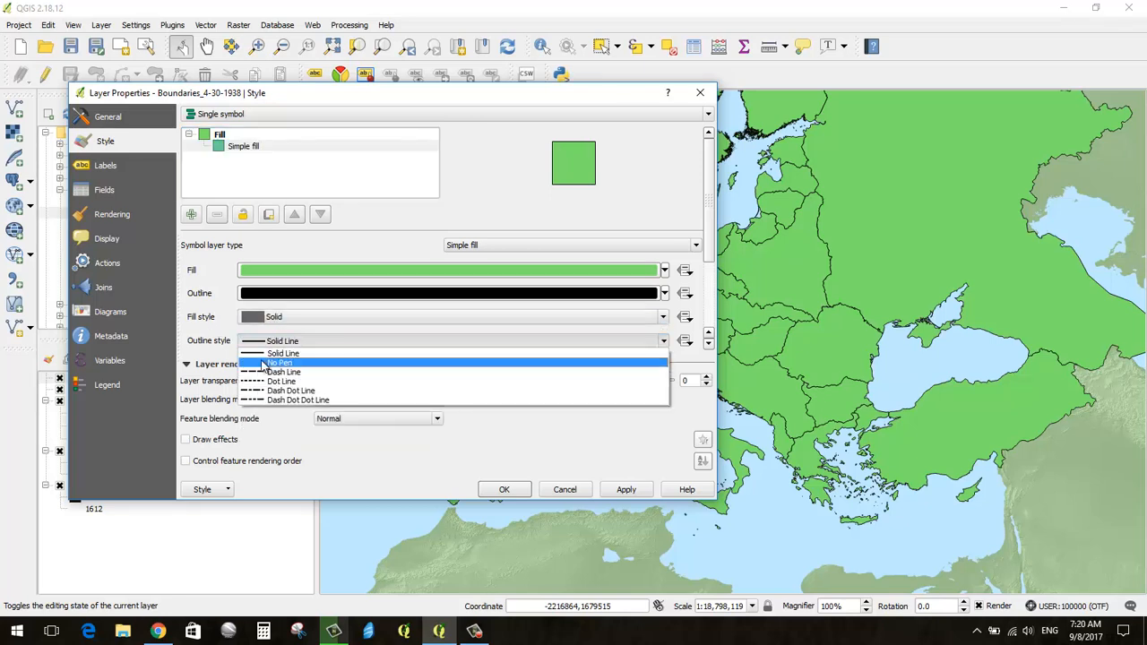
left_click(222, 316)
left_click(268, 317)
left_click(296, 345)
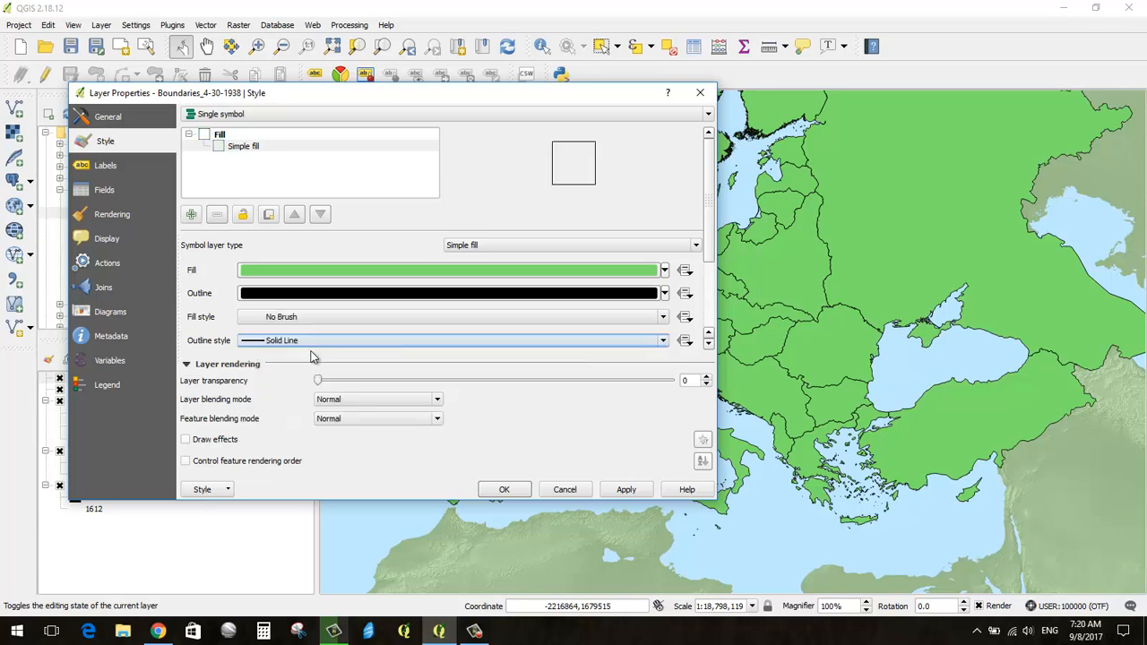
left_click(632, 490)
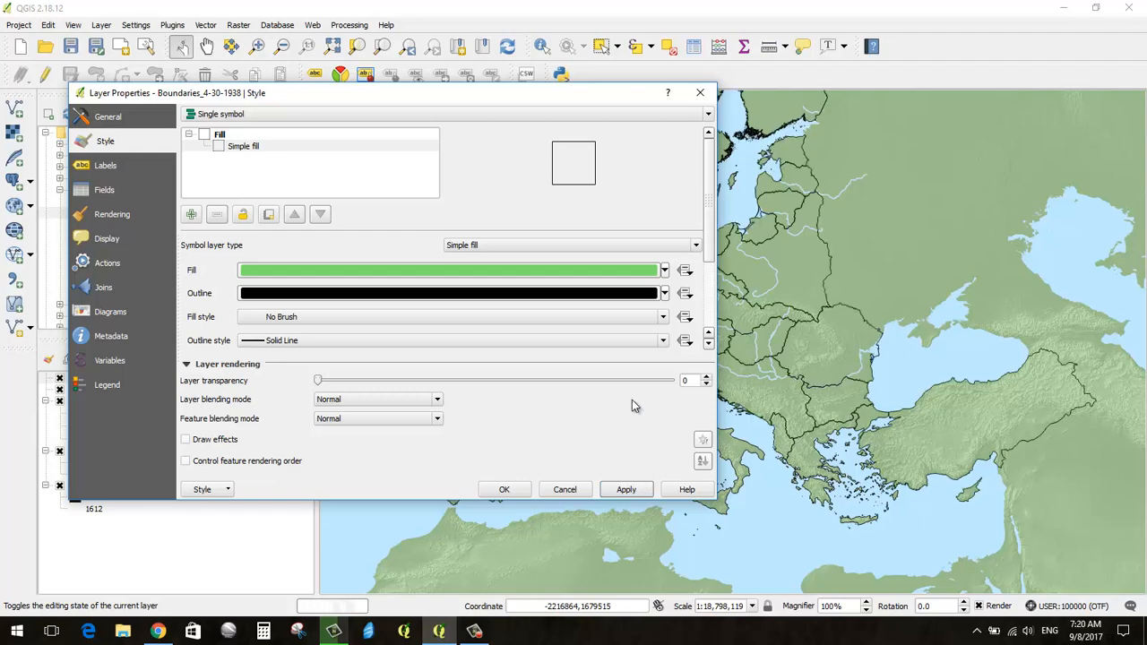
mouse_move(568, 96)
left_mouse_down()
mouse_move(183, 140)
mouse_move(439, 138)
mouse_move(510, 131)
mouse_move(573, 107)
left_mouse_up()
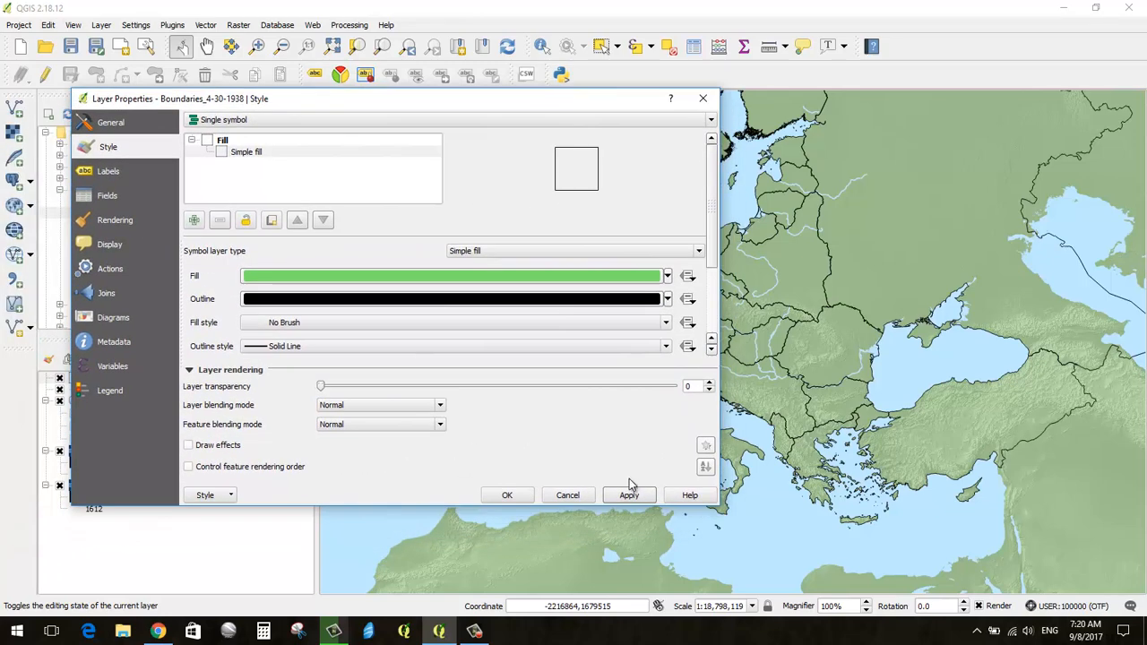
- Set the boundaries layer's outline width to 0.15 millimeters and apply it
scroll(713, 287, "down", 2)
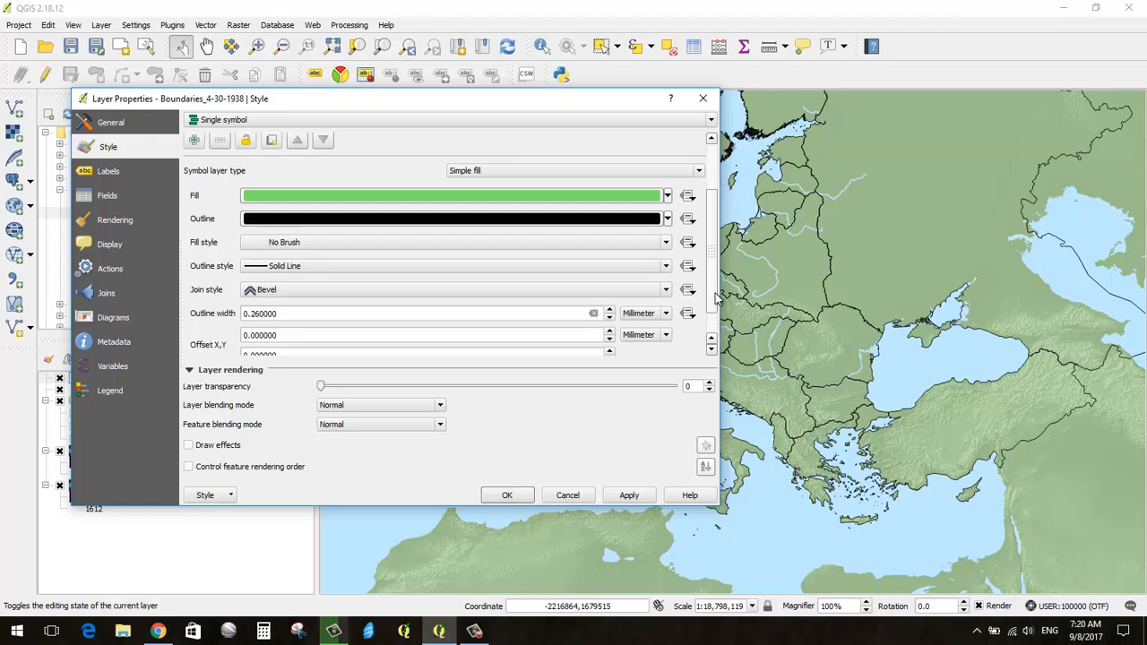
scroll(717, 307, "down", 1)
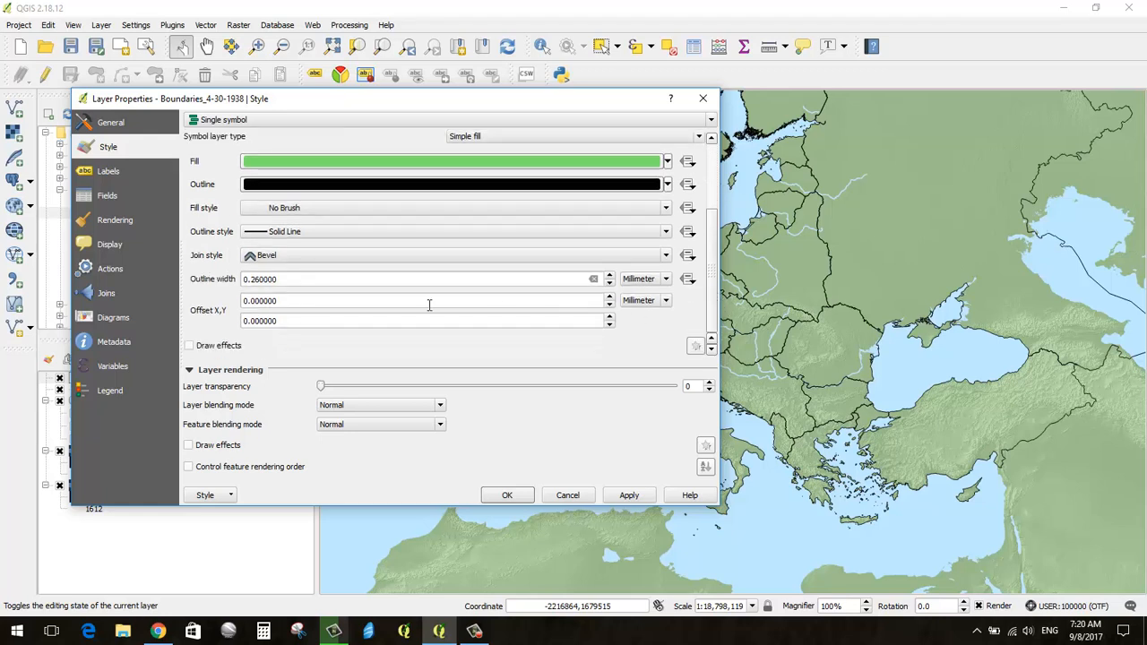
double_click(307, 280)
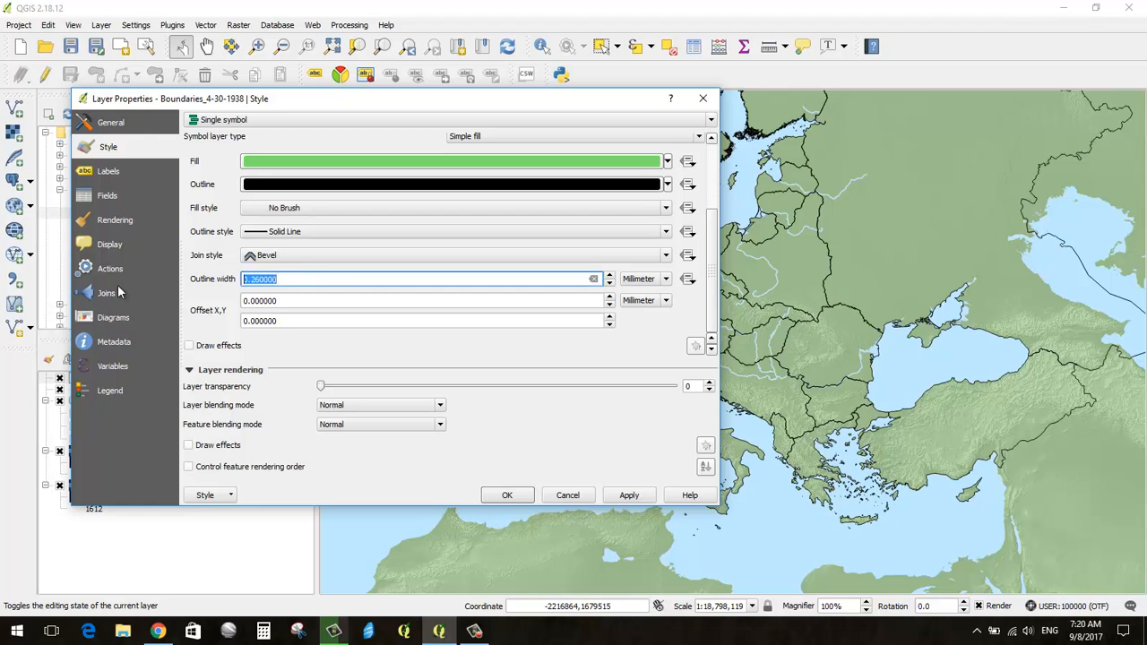
type("0.15")
left_click(620, 499)
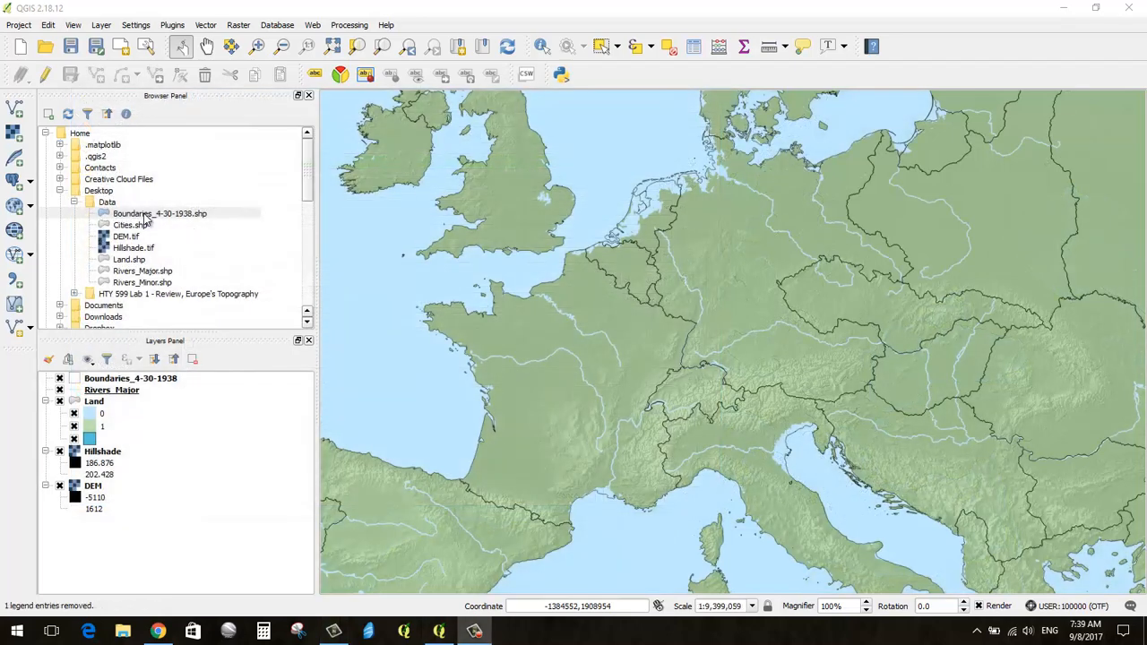
- Add Cities.shp from the Data folder to the map and move the Cities layer above Boundaries_4-30-1938
mouse_move(131, 231)
left_mouse_down()
mouse_move(529, 286)
mouse_move(519, 282)
left_mouse_up()
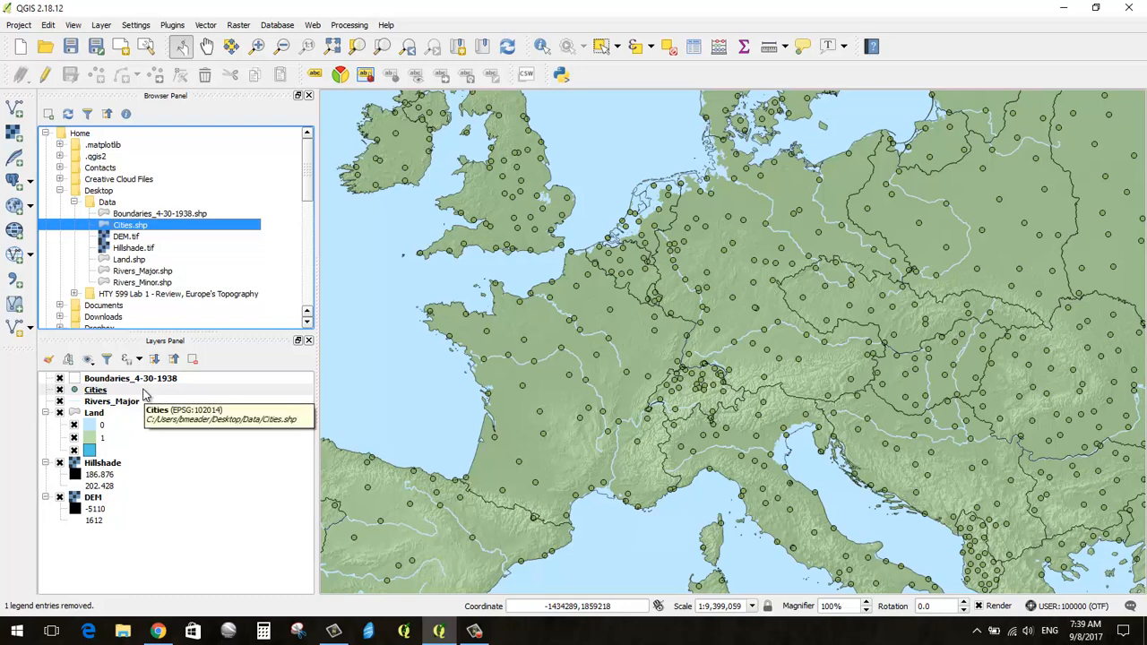
left_click_drag(134, 393, 166, 378)
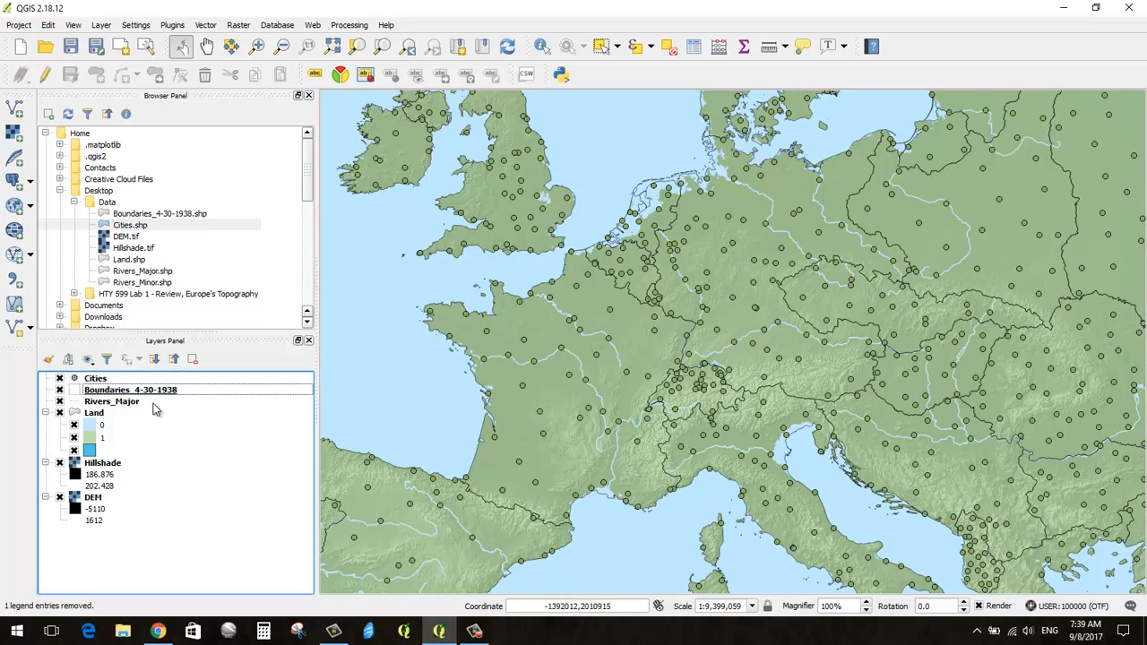
- Open the Cities layer's attribute table, look through its records, and select the Monastir row
left_click(104, 381)
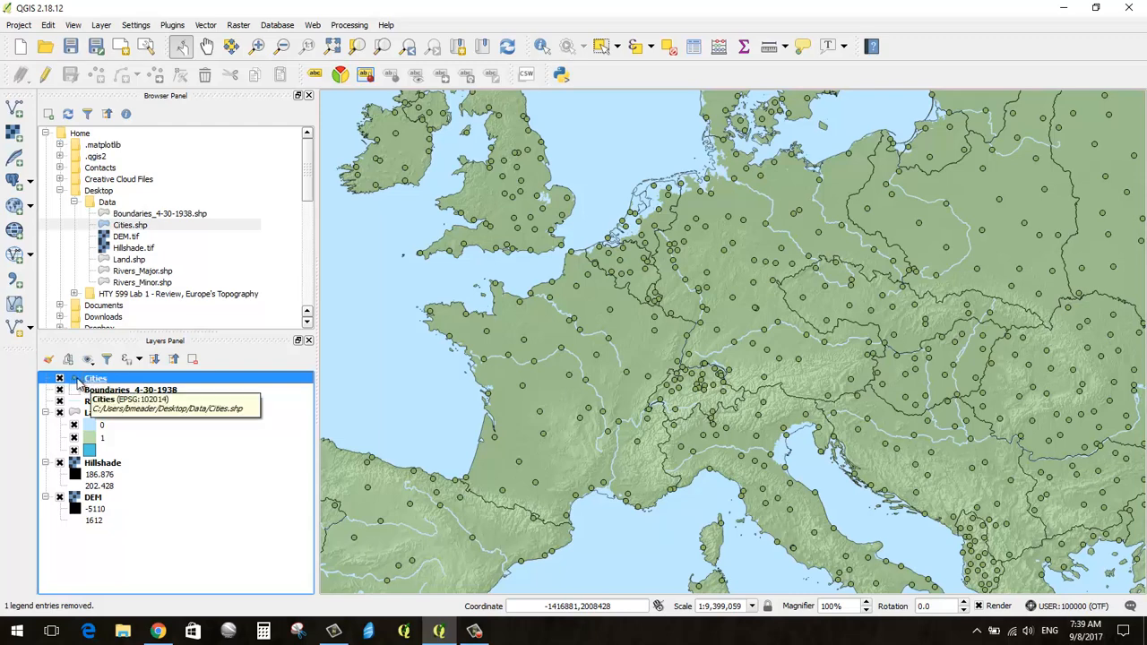
right_click(79, 381)
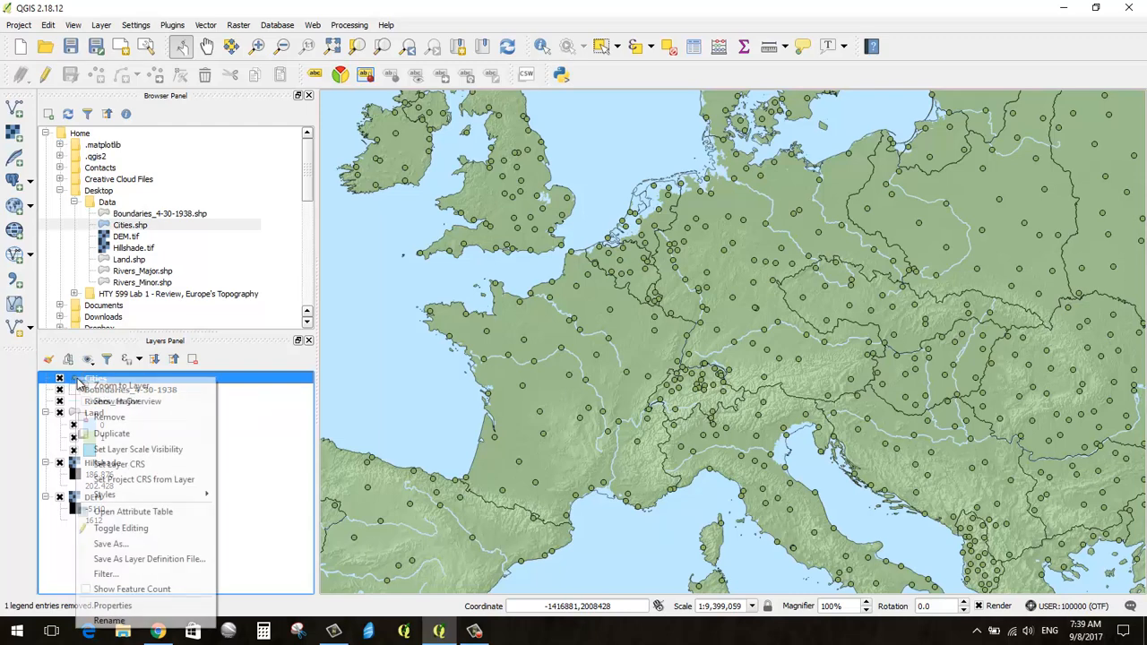
left_click(136, 519)
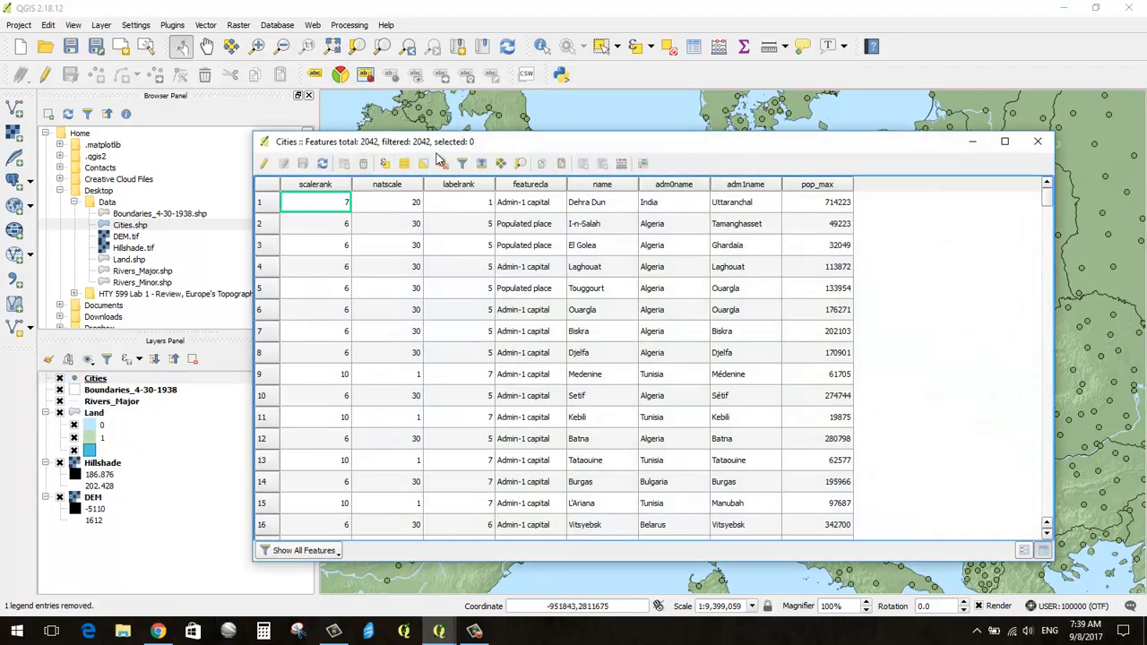
left_click_drag(506, 143, 314, 85)
scroll(470, 212, "down", 8)
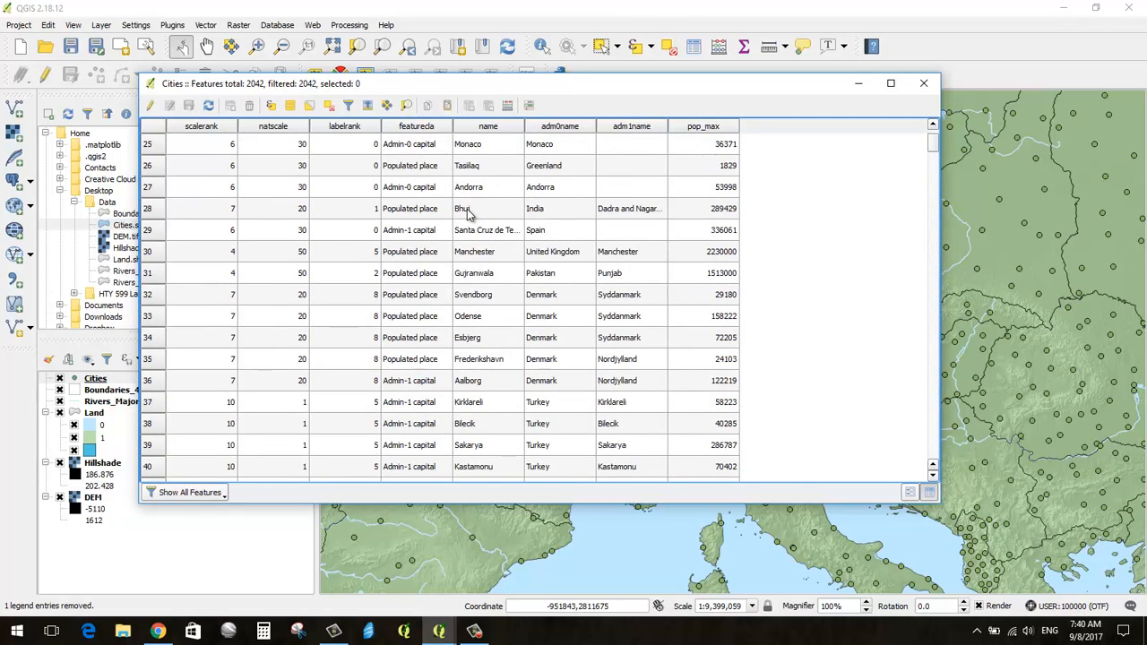
scroll(468, 213, "up", 4)
left_click(150, 337)
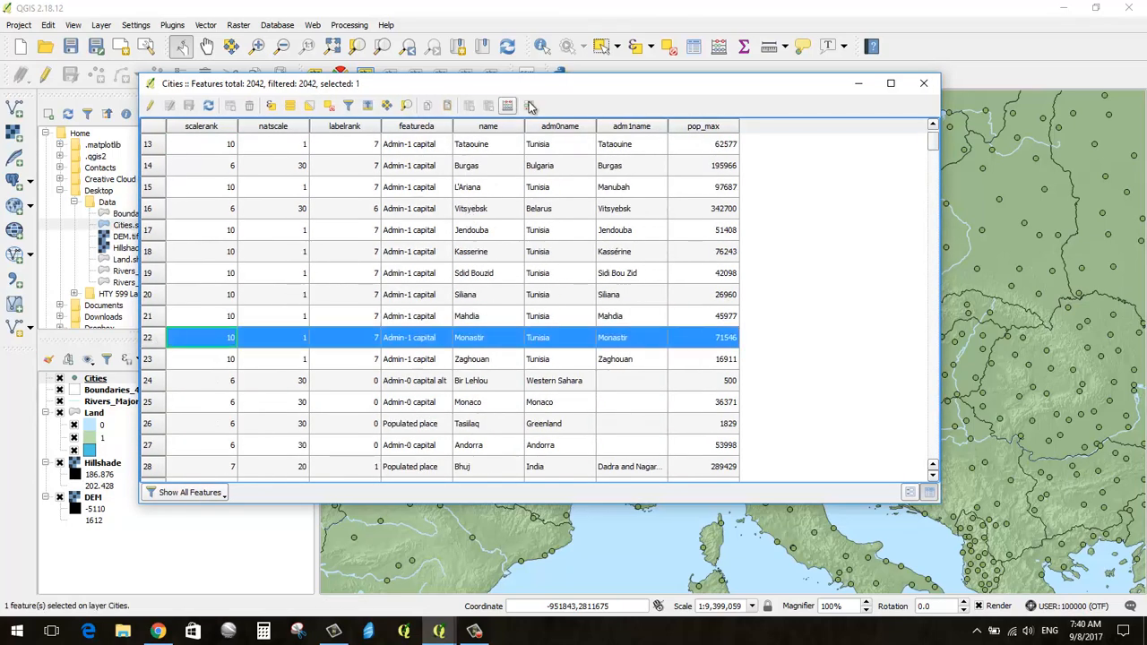
- Arrange the map window and the Cities attribute table side by side so both are visible
left_click_drag(604, 89, 417, 528)
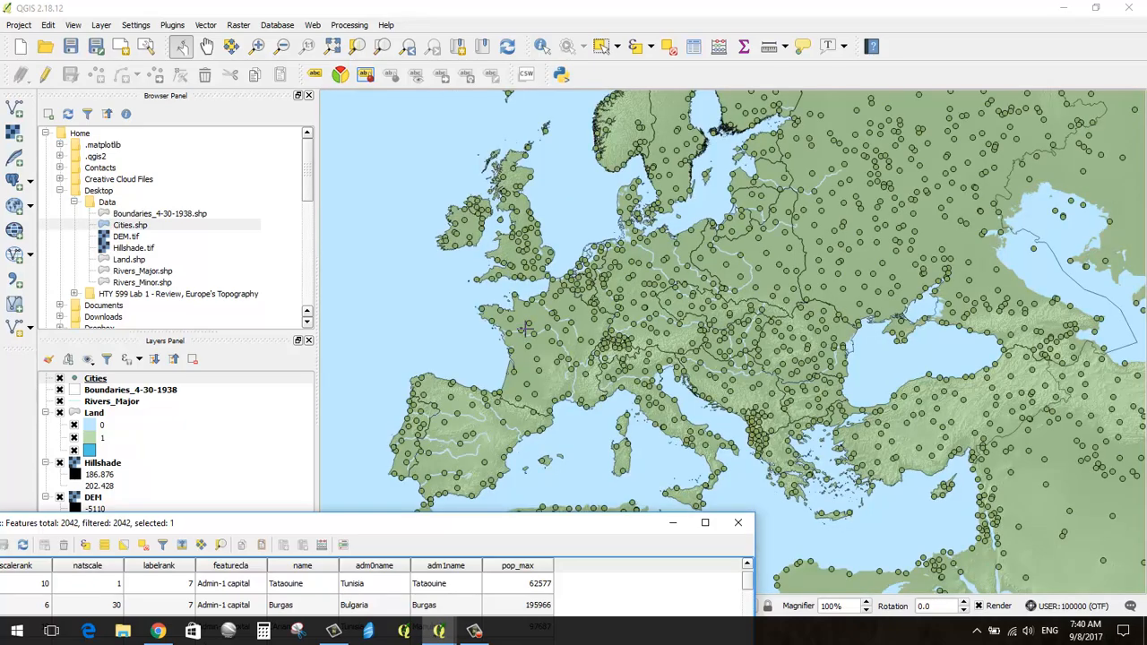
left_click_drag(469, 520, 1143, 269)
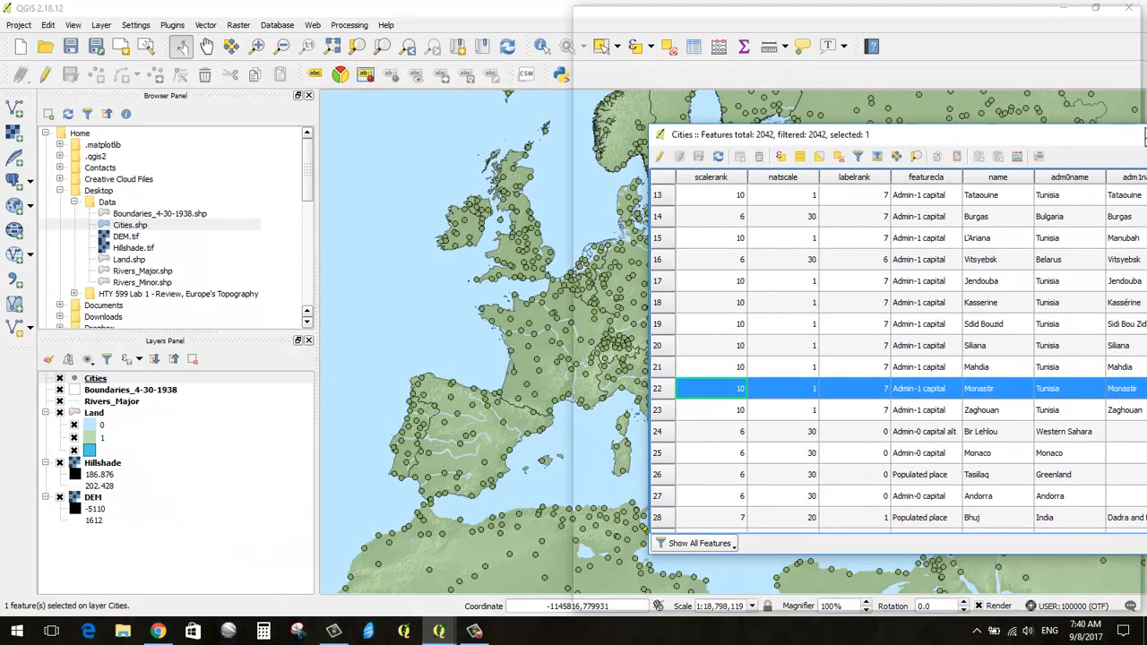
left_click(269, 216)
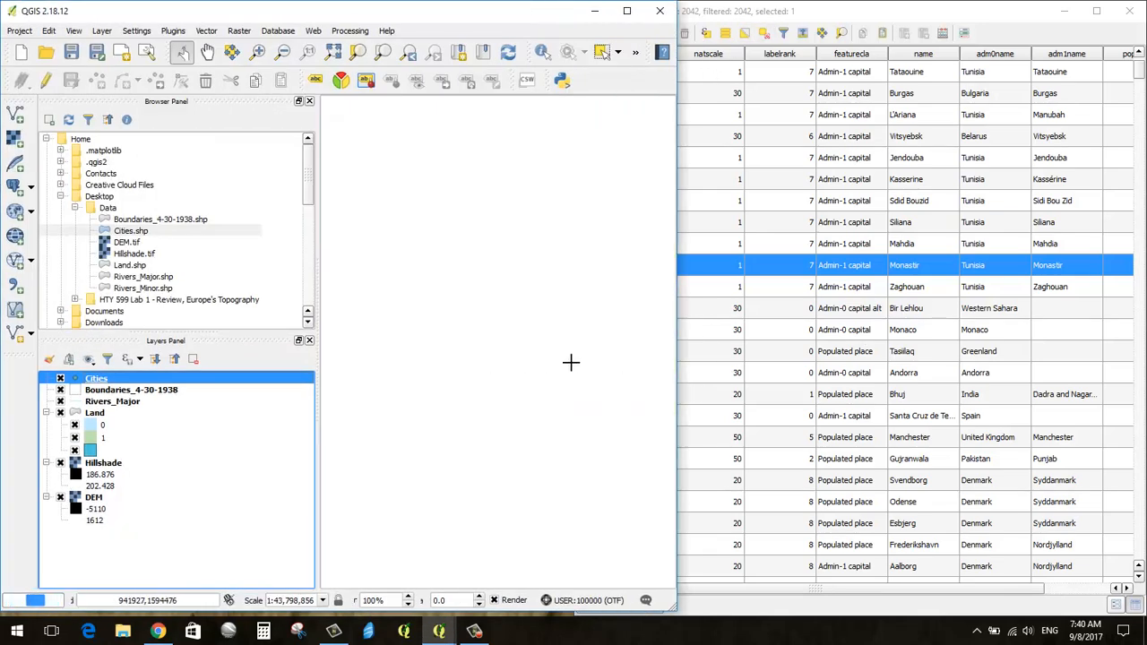
left_click_drag(792, 24, 936, 107)
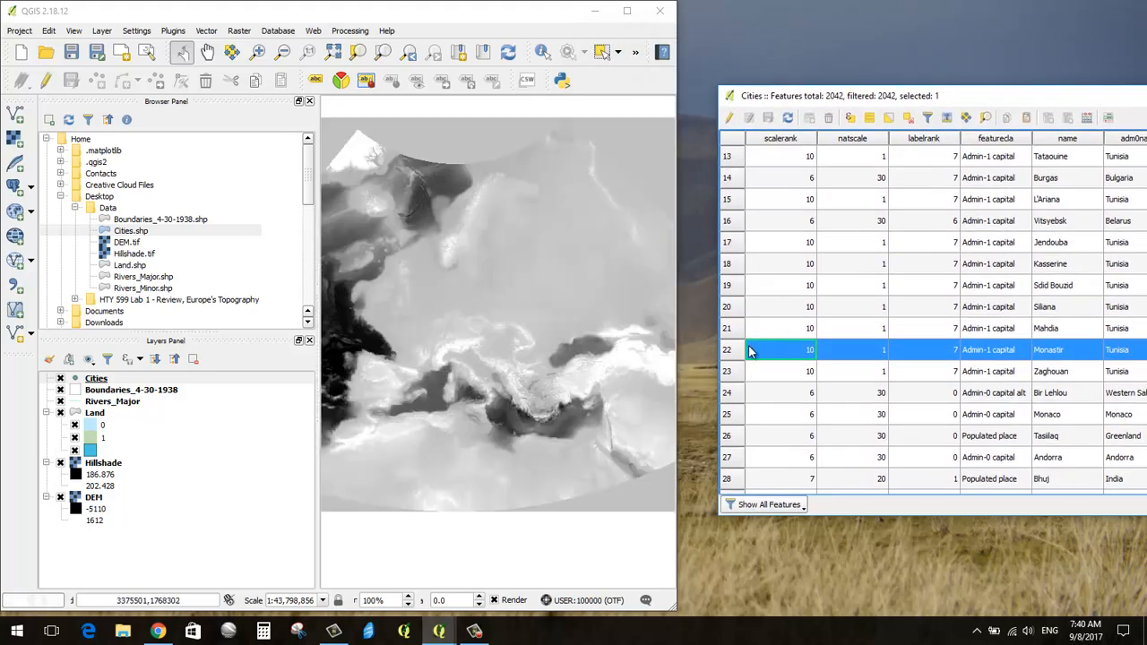
- Select individual city records such as Siliana, Antioch, Ghaziabad, Tozeur and Zalaegerszeg, and locate the matching points on the map
left_click(728, 306)
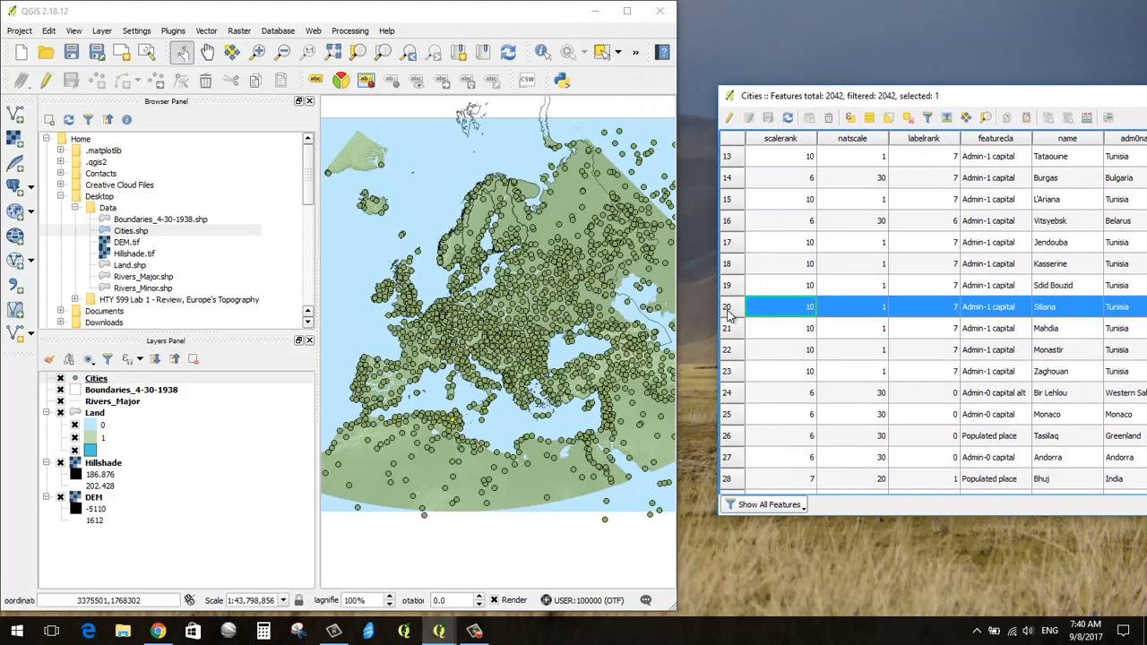
left_click(728, 436)
left_click(728, 350)
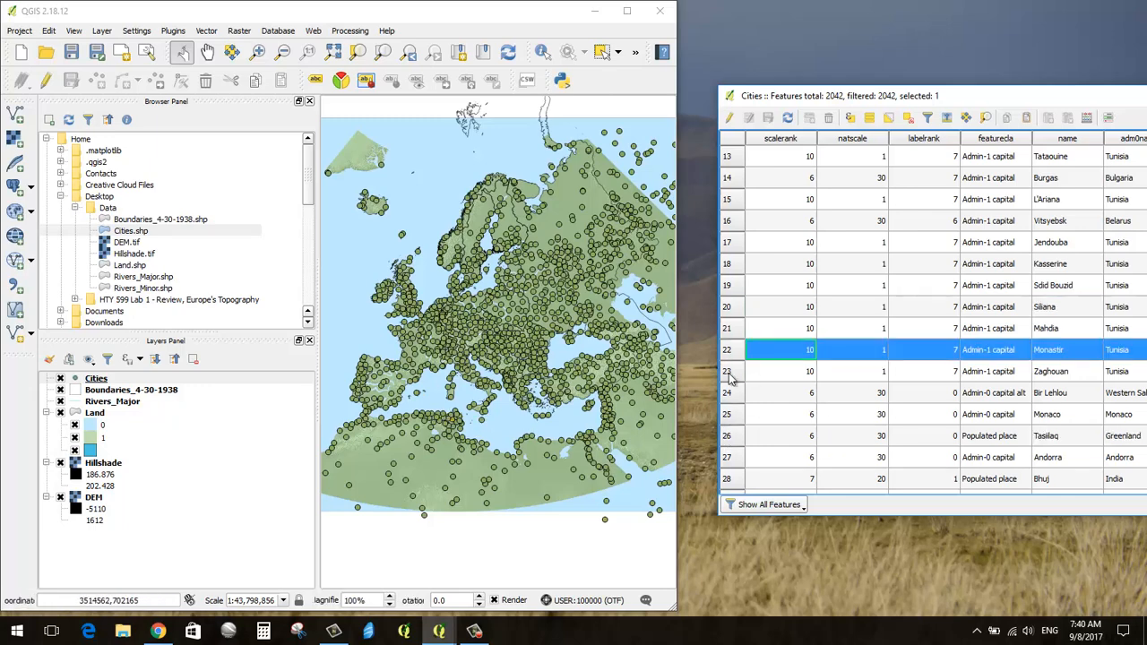
left_click(728, 371)
scroll(732, 449, "down", 6)
left_click(728, 436)
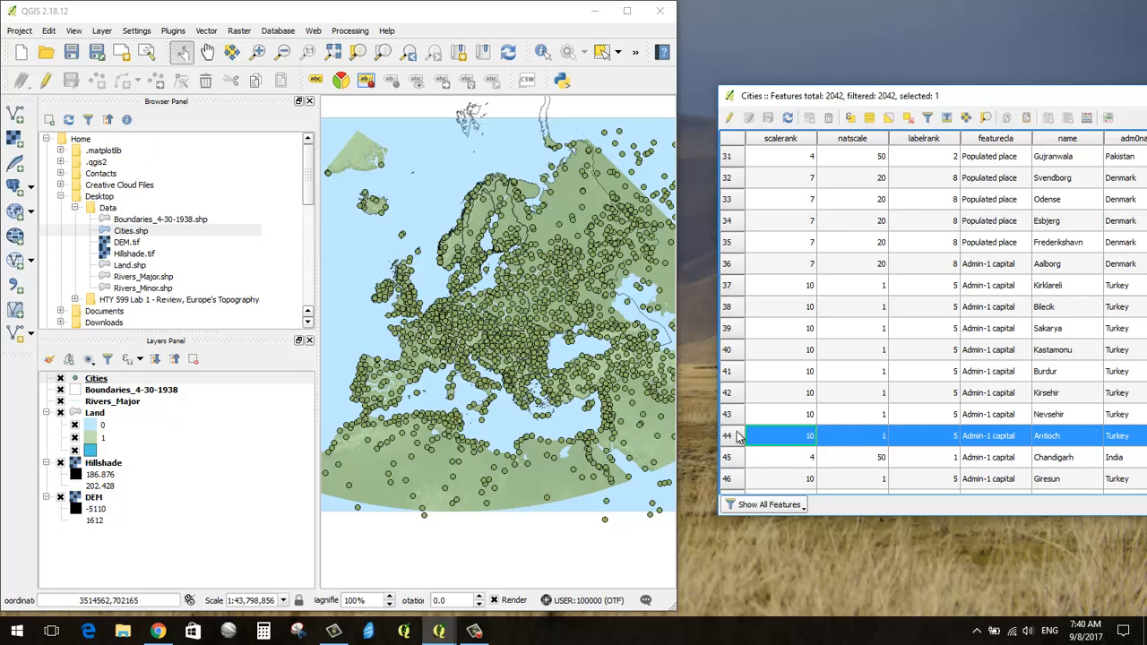
scroll(736, 422, "down", 6)
left_click(737, 396)
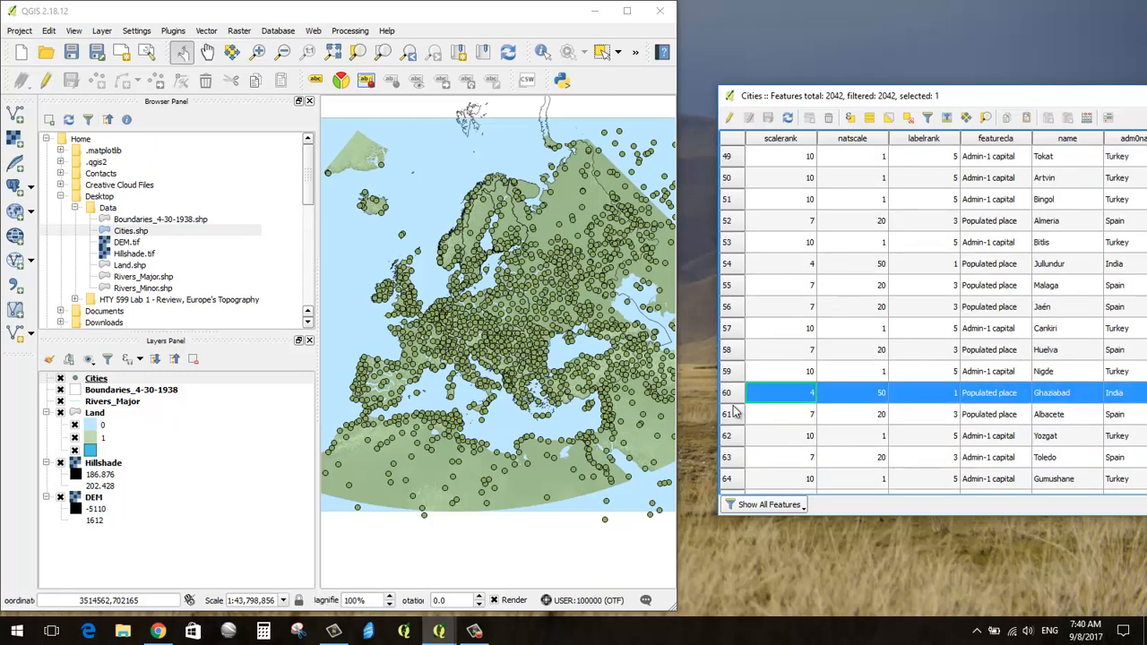
scroll(735, 417, "down", 6)
left_click(730, 418)
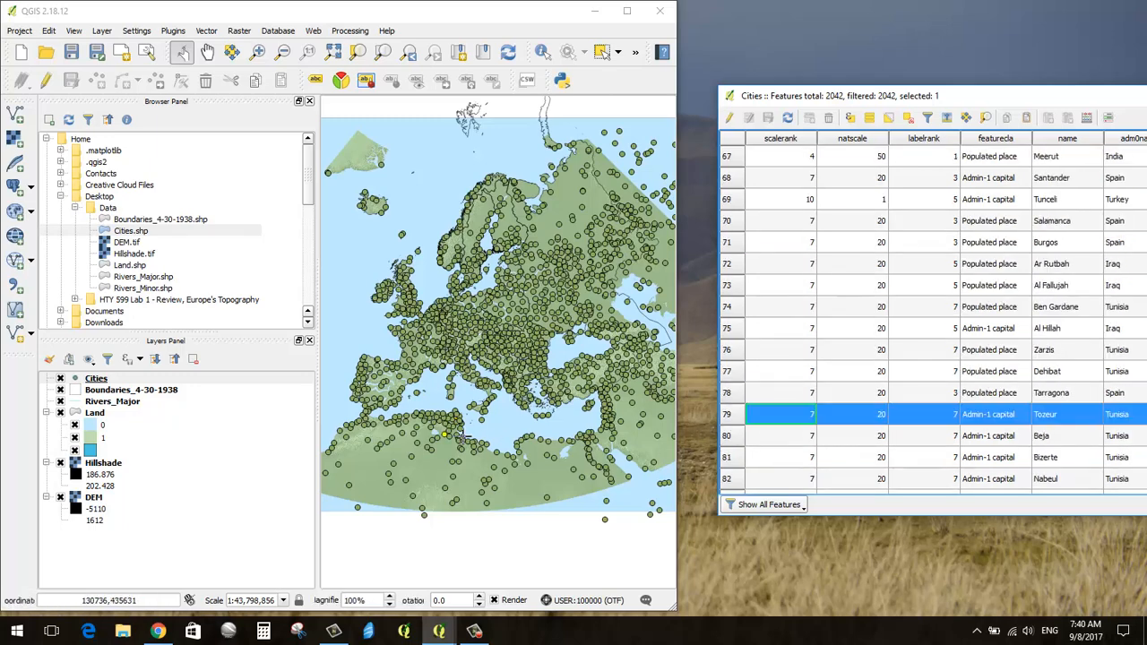
scroll(730, 428, "down", 4)
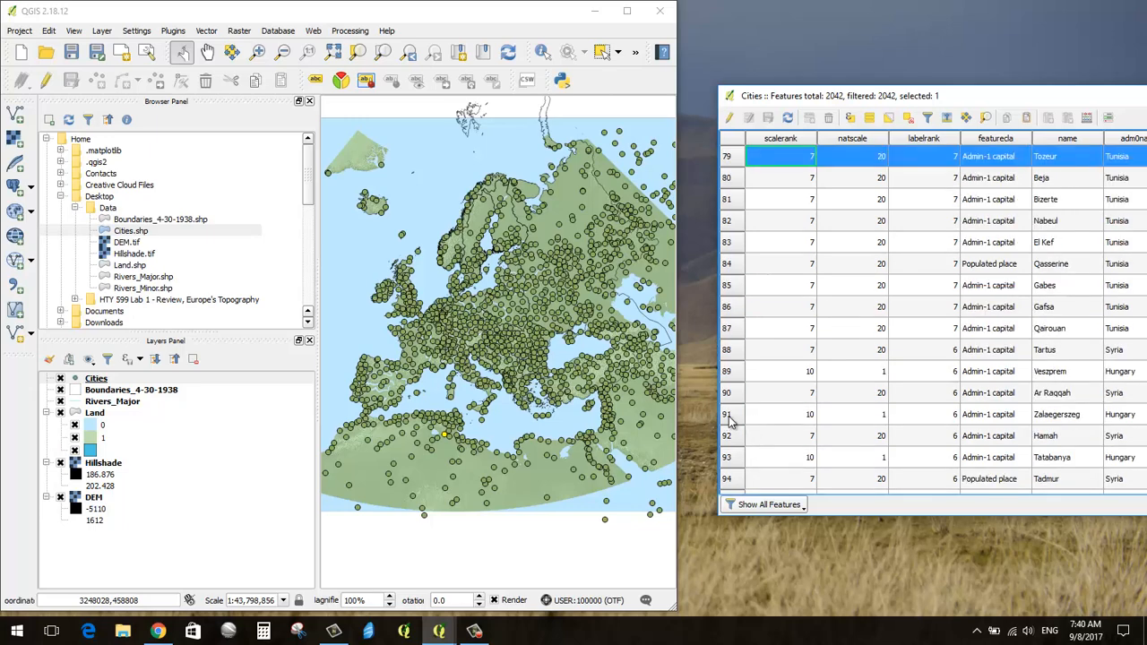
left_click(728, 416)
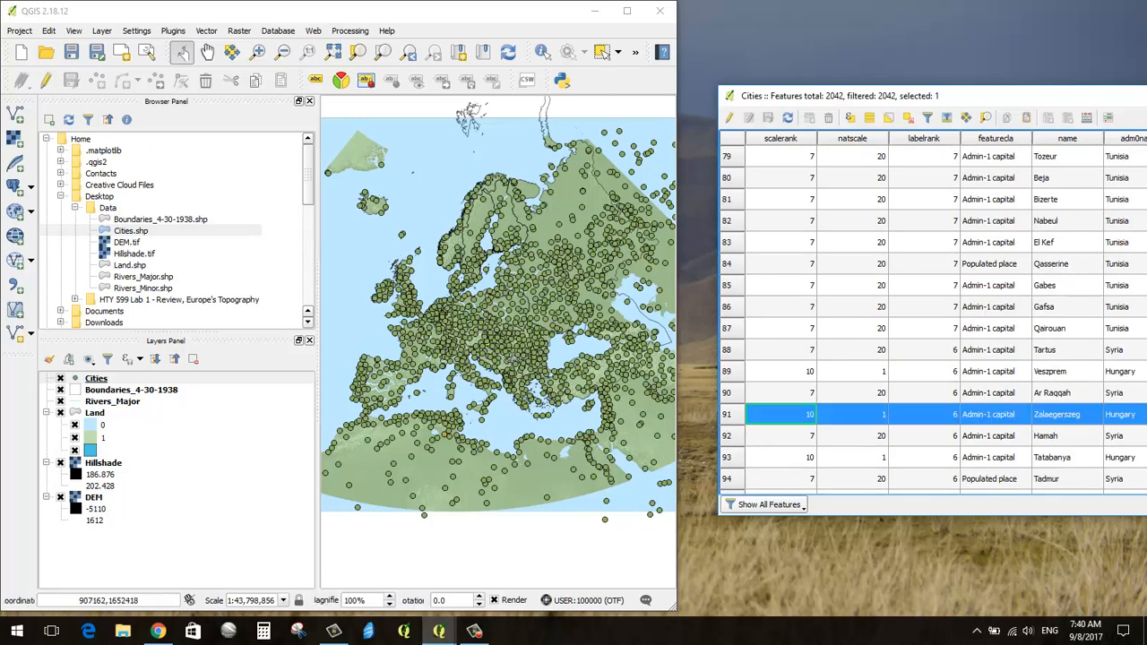
scroll(496, 342, "up", 1)
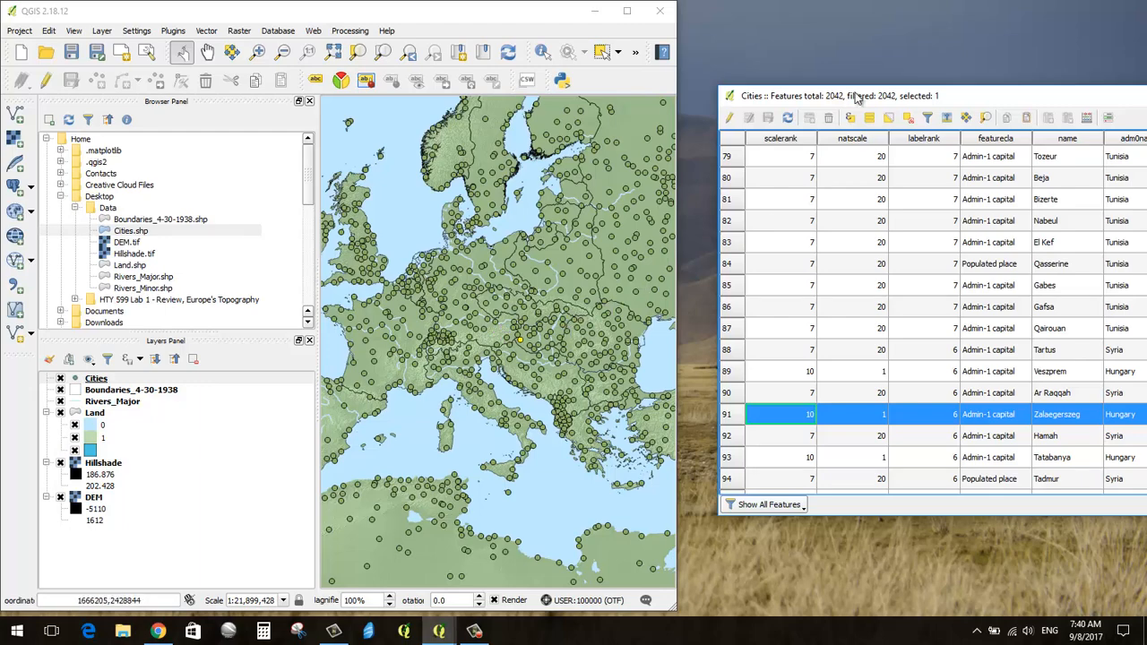
- Sort the Cities attribute table by scalerank in descending order and examine the lowest-ranked cities and their columns
left_click_drag(856, 96, 708, 59)
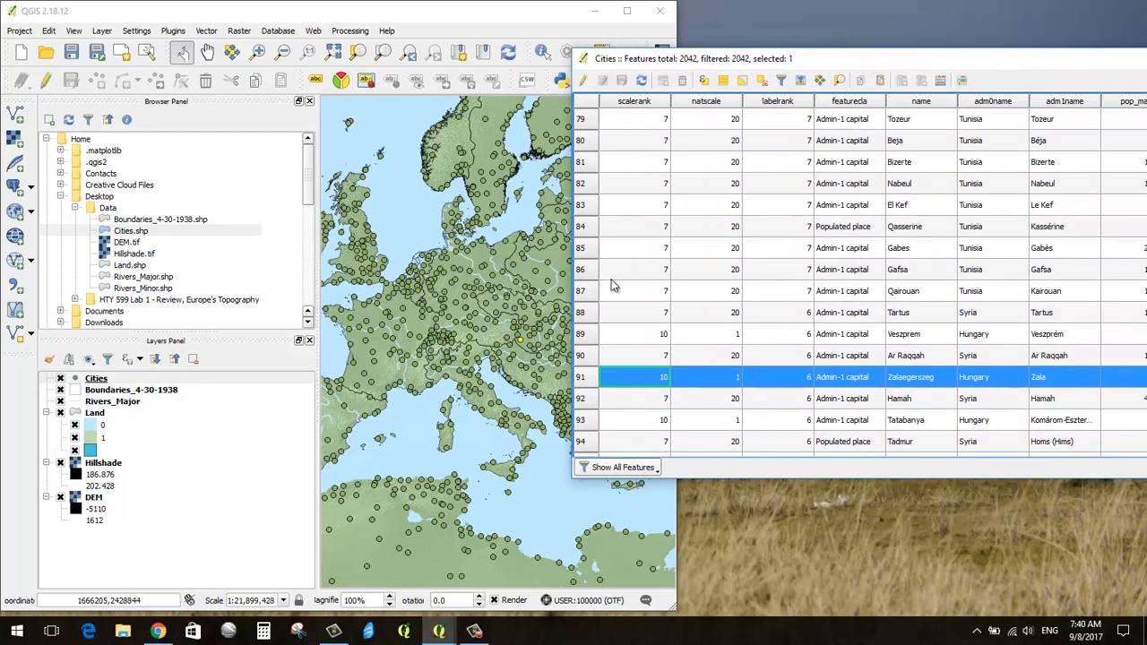
scroll(627, 359, "up", 2)
scroll(661, 244, "down", 4)
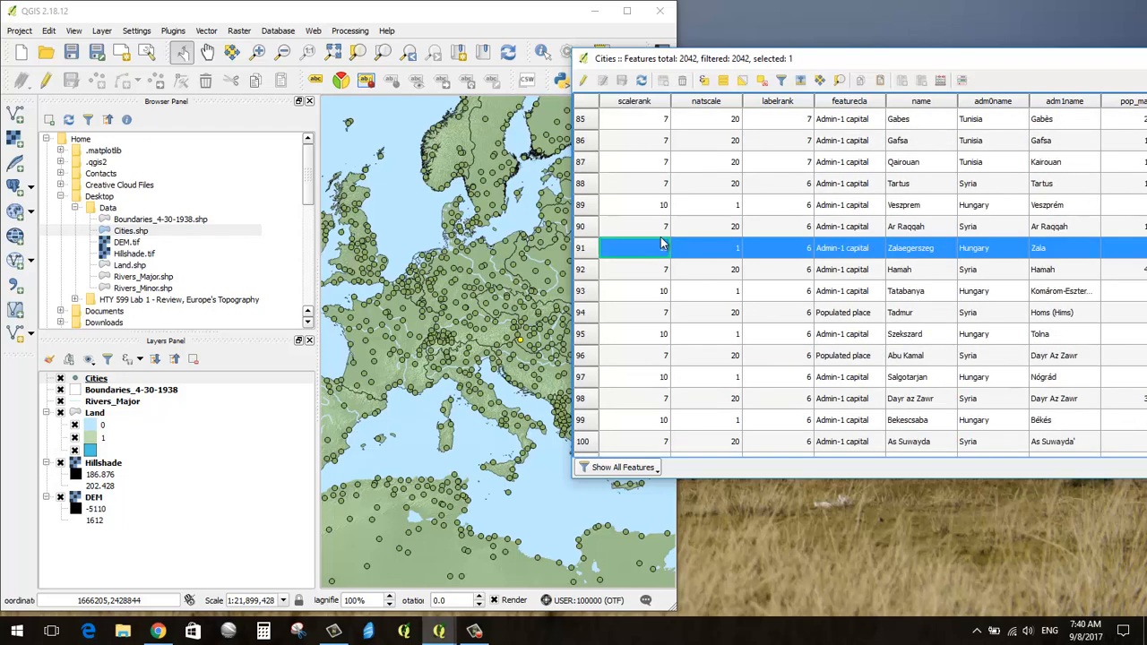
scroll(661, 235, "up", 14)
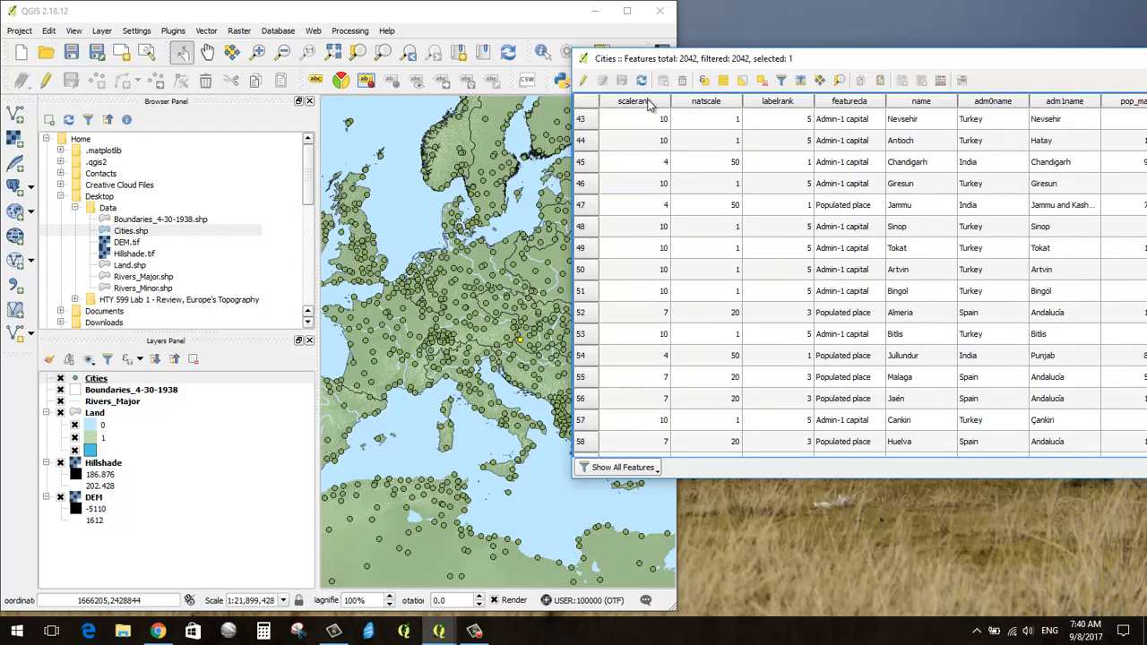
left_click(650, 102)
left_click(650, 101)
scroll(693, 232, "up", 14)
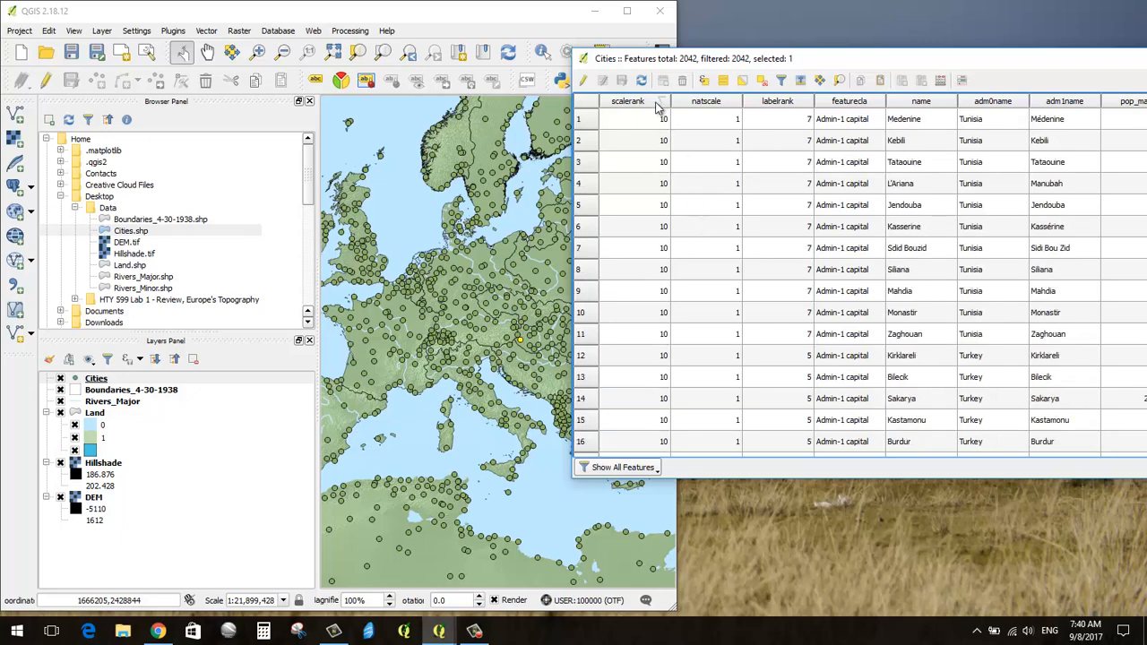
scroll(679, 236, "down", 20)
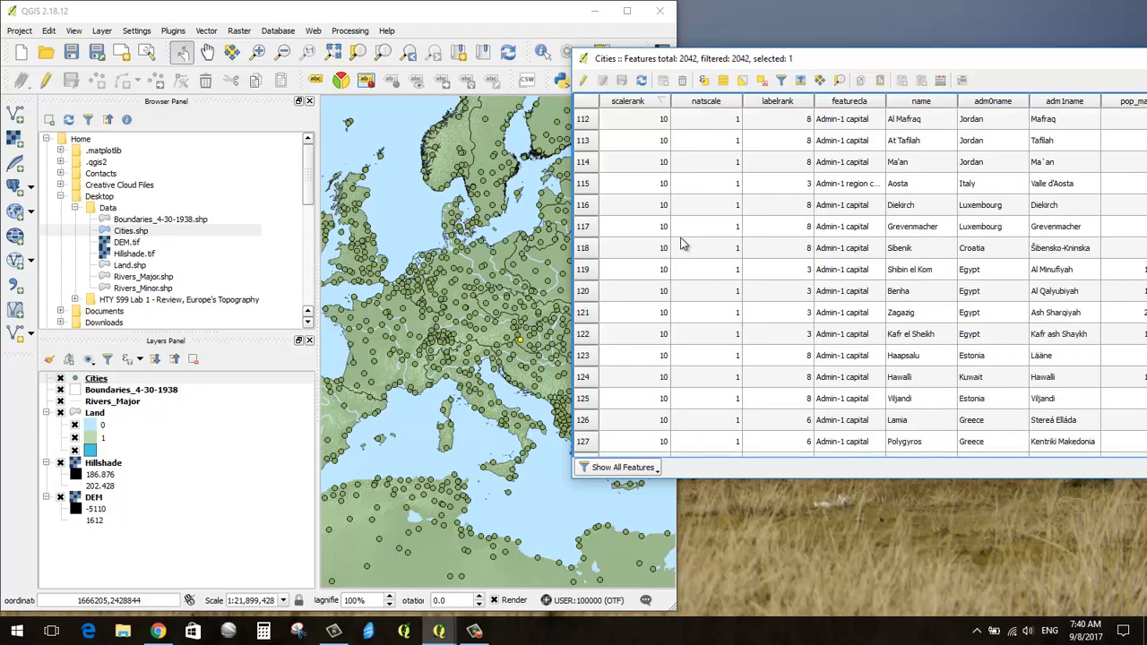
left_click_drag(833, 60, 699, 51)
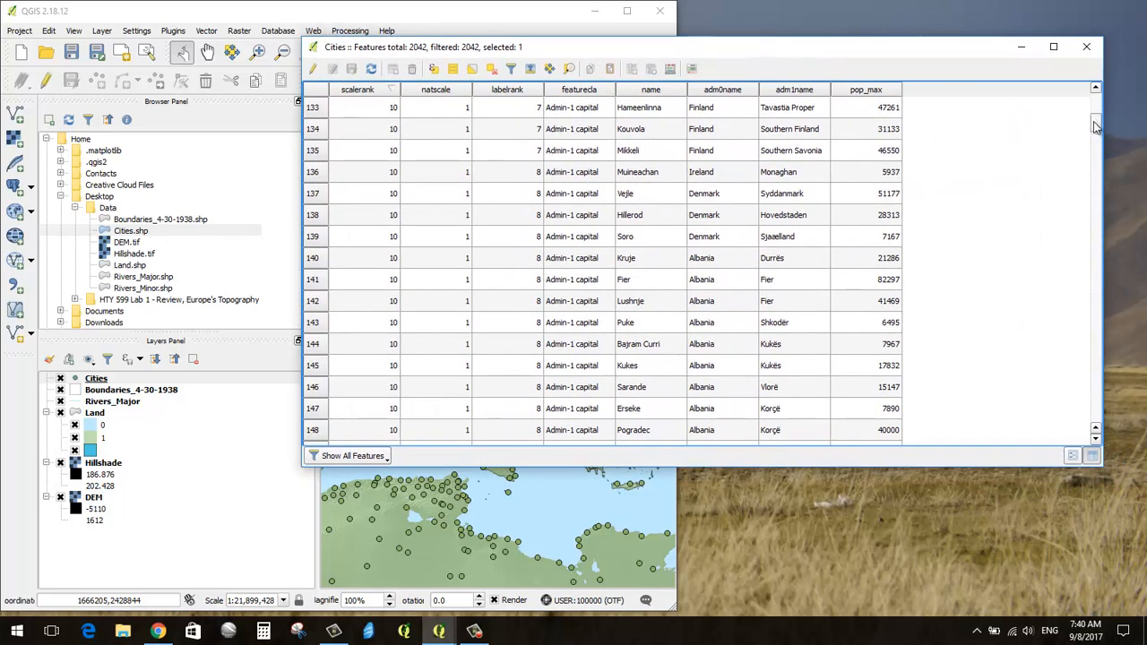
left_click_drag(1095, 125, 1064, 98)
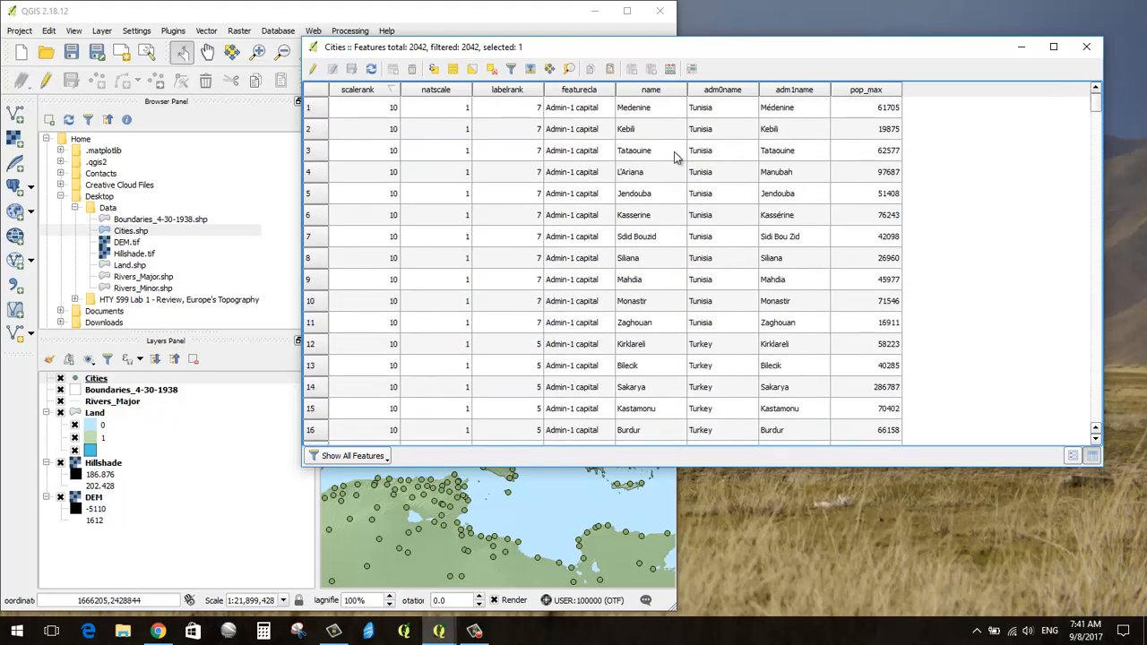
- Sort the cities by scalerank in ascending order, review the highest-ranked ones, and close the attribute table
left_click(367, 91)
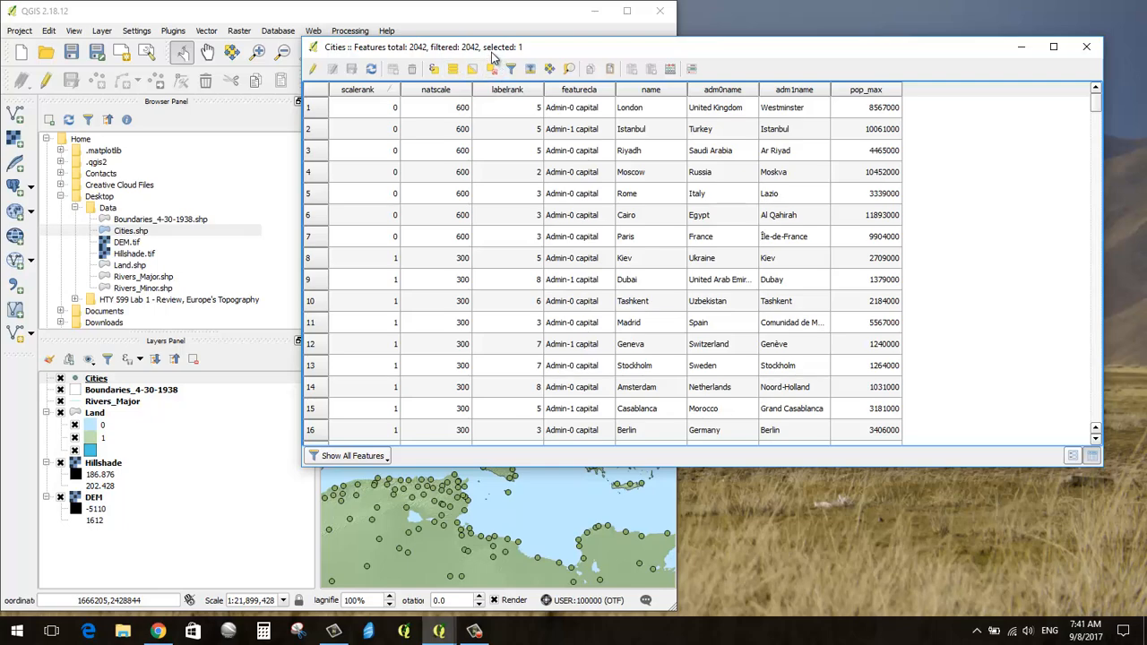
left_click_drag(556, 53, 516, 69)
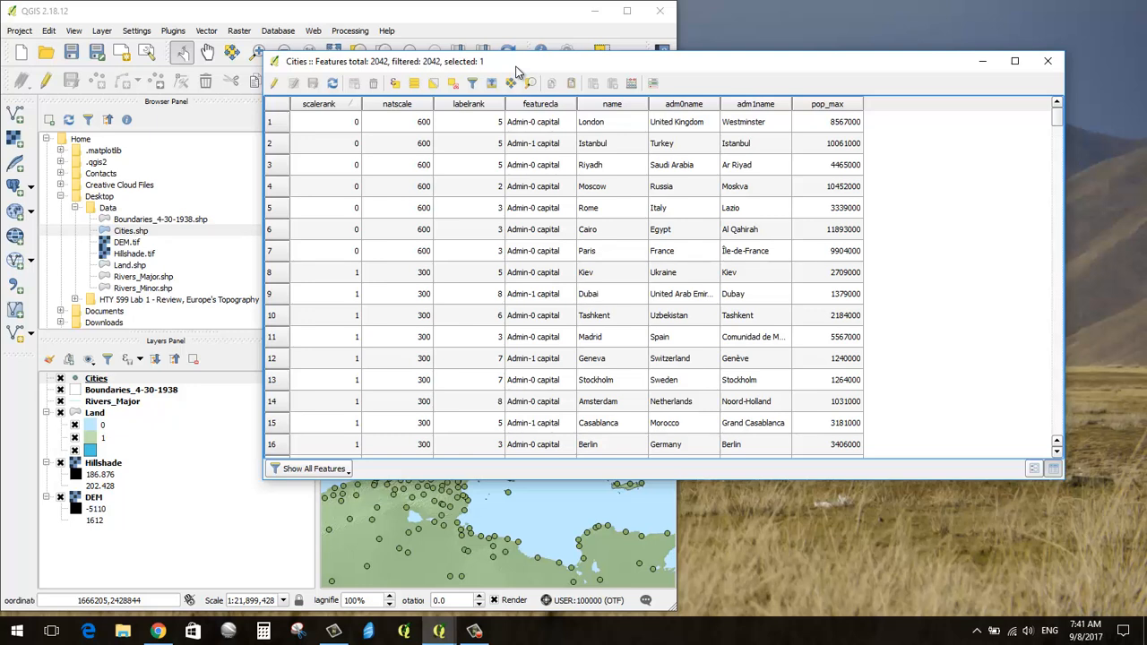
left_click(1048, 61)
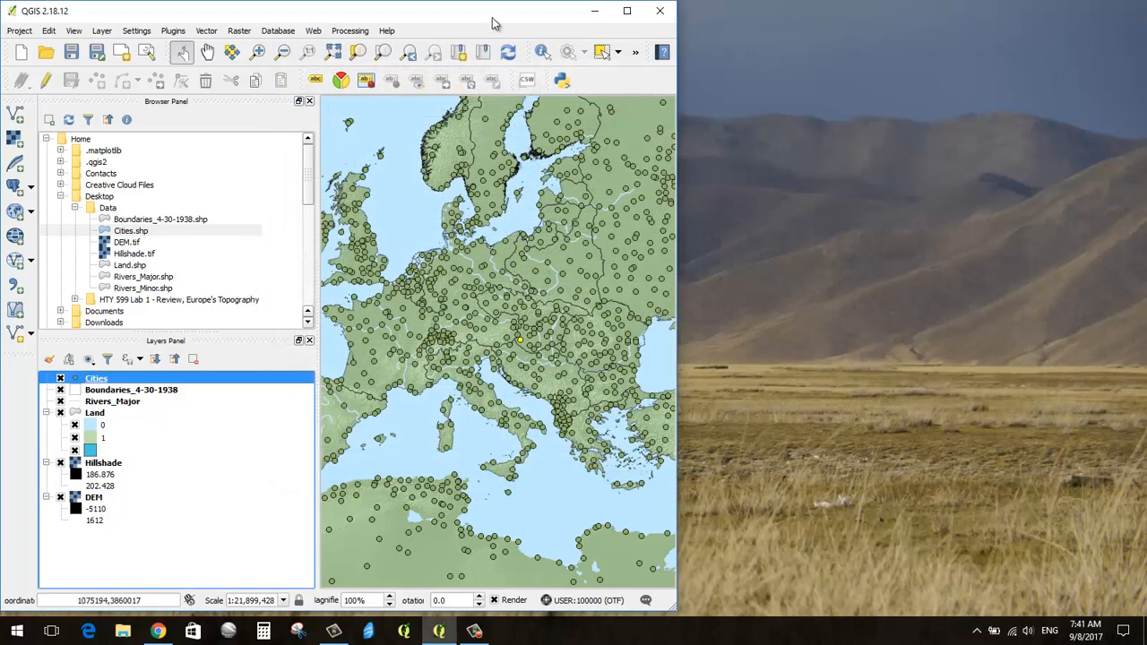
- Maximize the map window and deselect the features in all layers
left_click_drag(494, 18, 592, 56)
left_click_drag(614, 18, 615, 4)
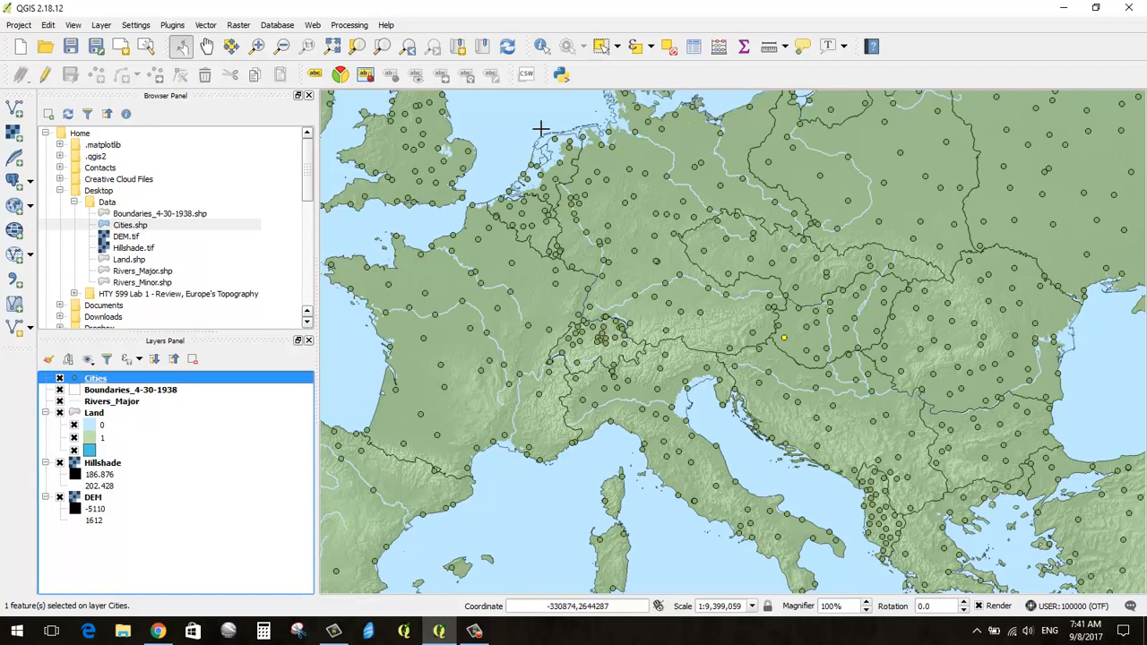
left_click(672, 50)
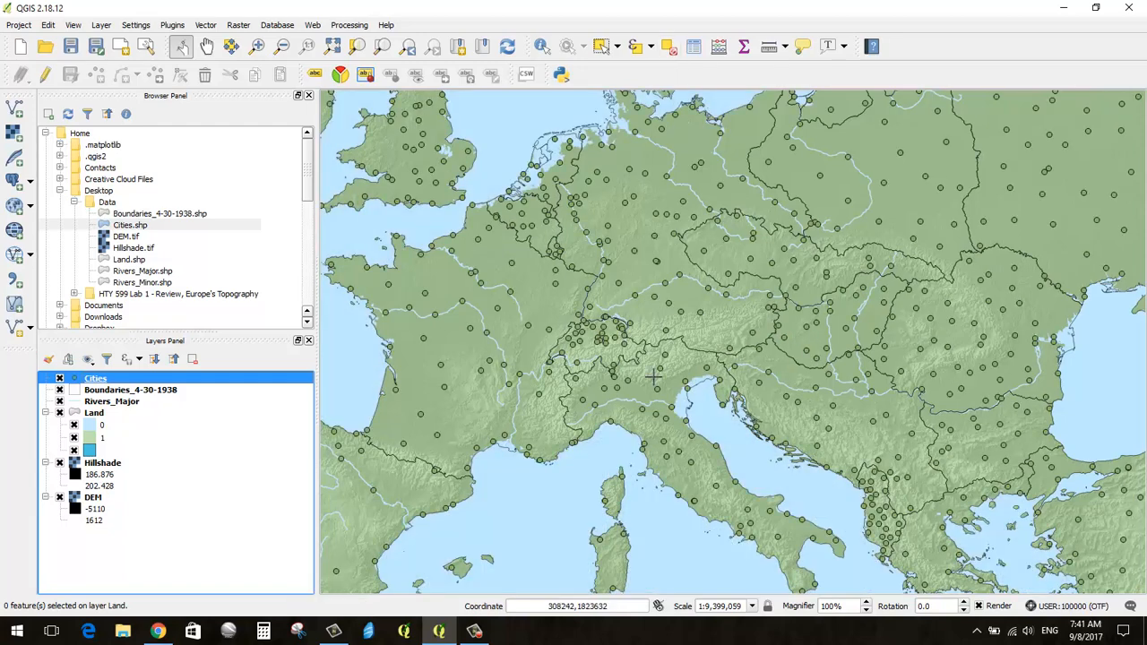
- Style the Cities layer as Categorized by the scalerank column, classify all values with random colors, and apply it
right_click(175, 381)
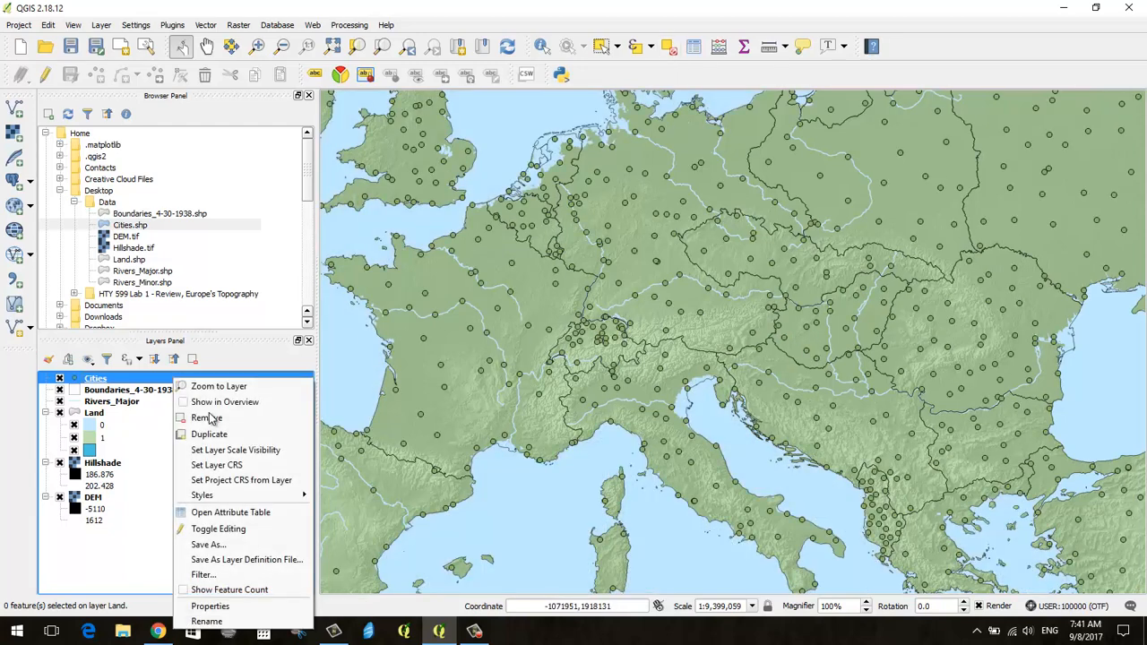
left_click(248, 609)
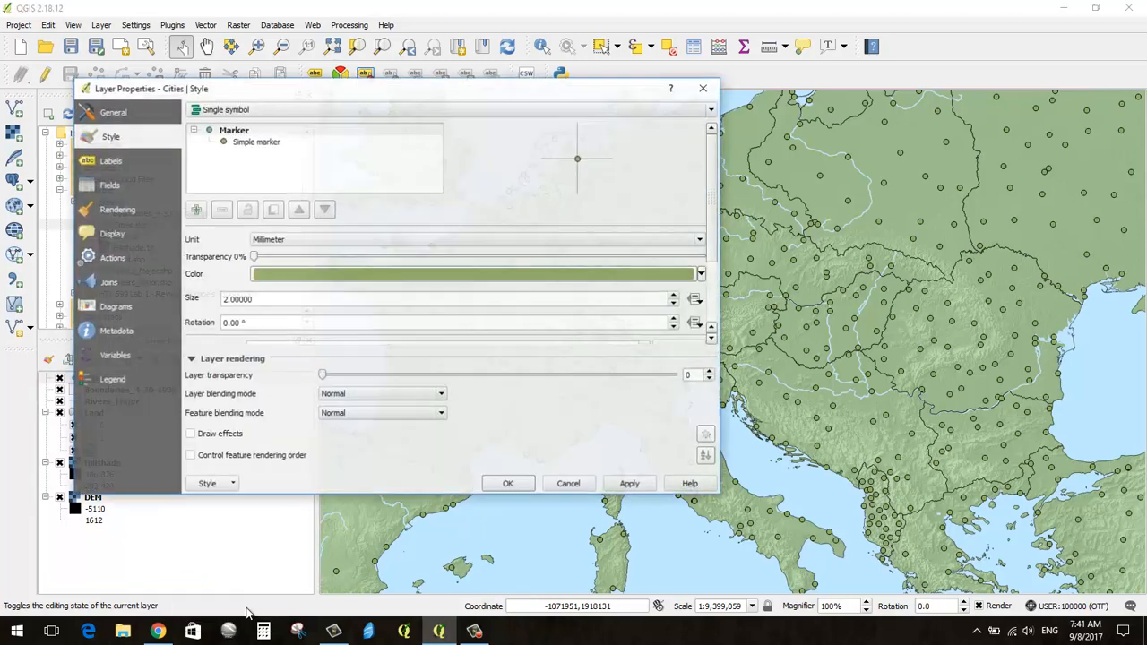
left_click(218, 109)
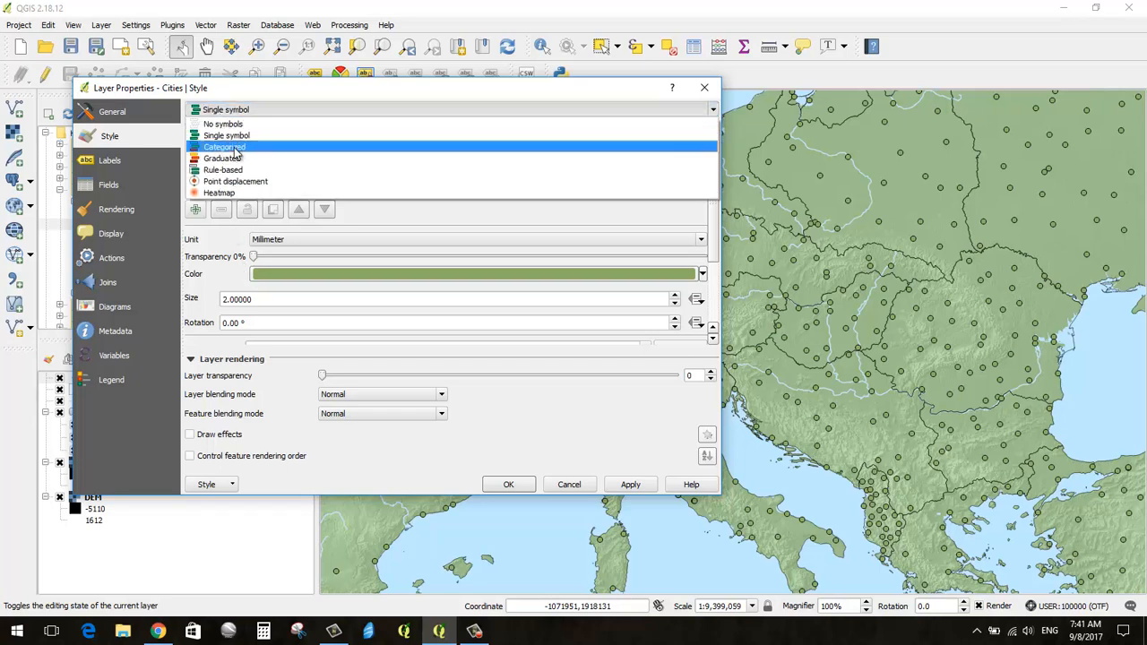
left_click(234, 149)
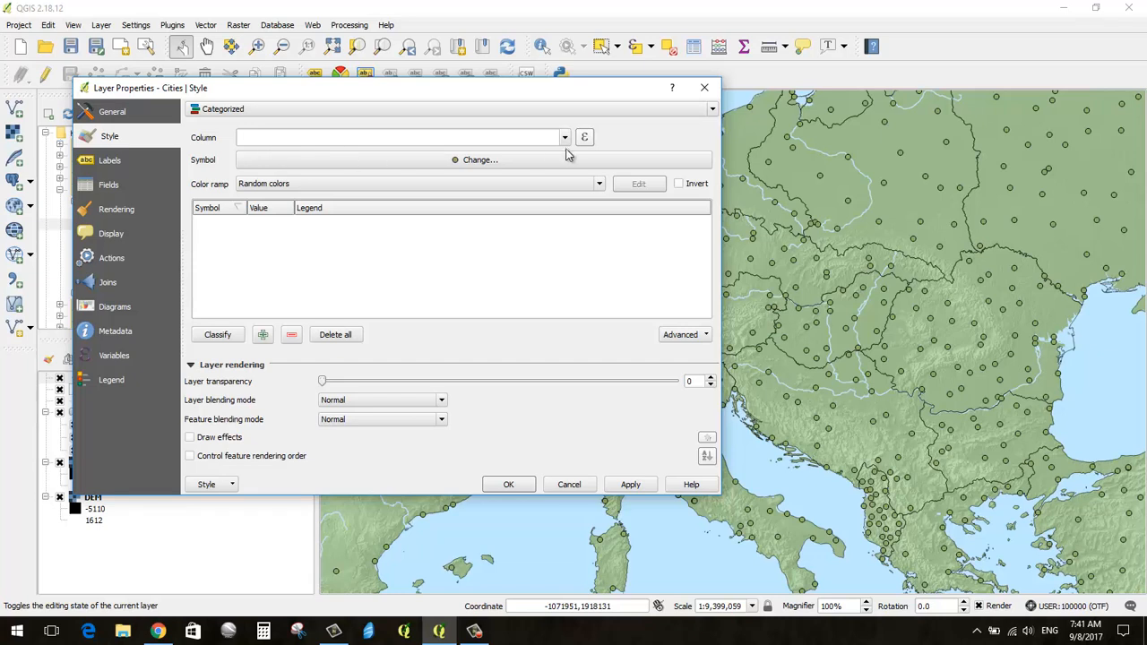
left_click(566, 141)
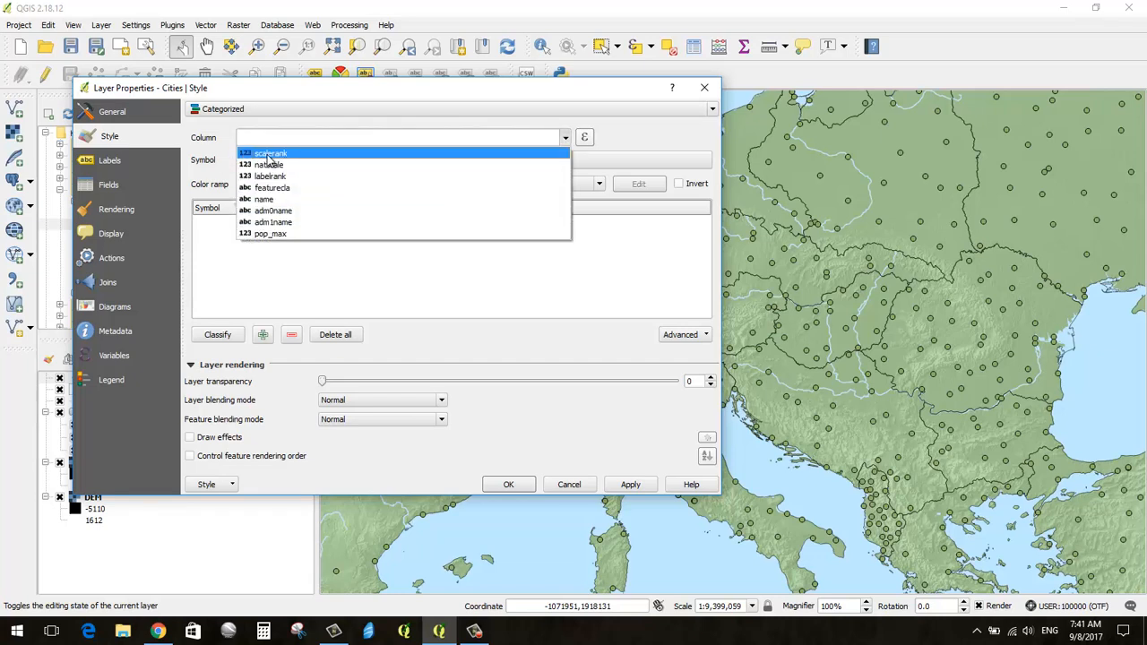
left_click(269, 157)
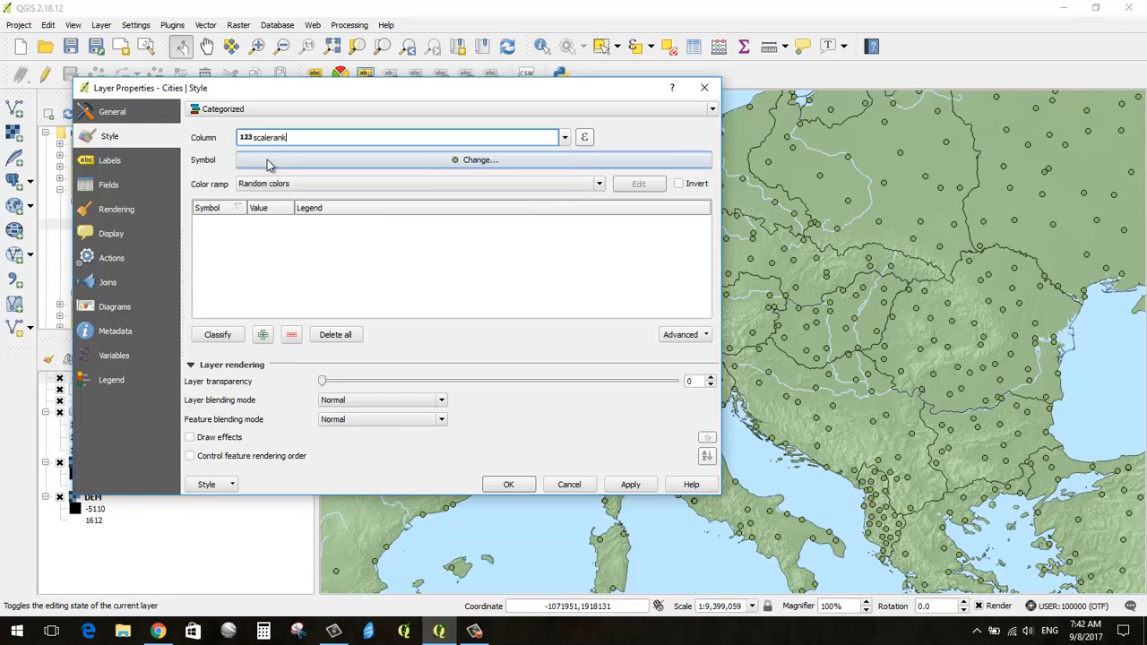
left_click(215, 335)
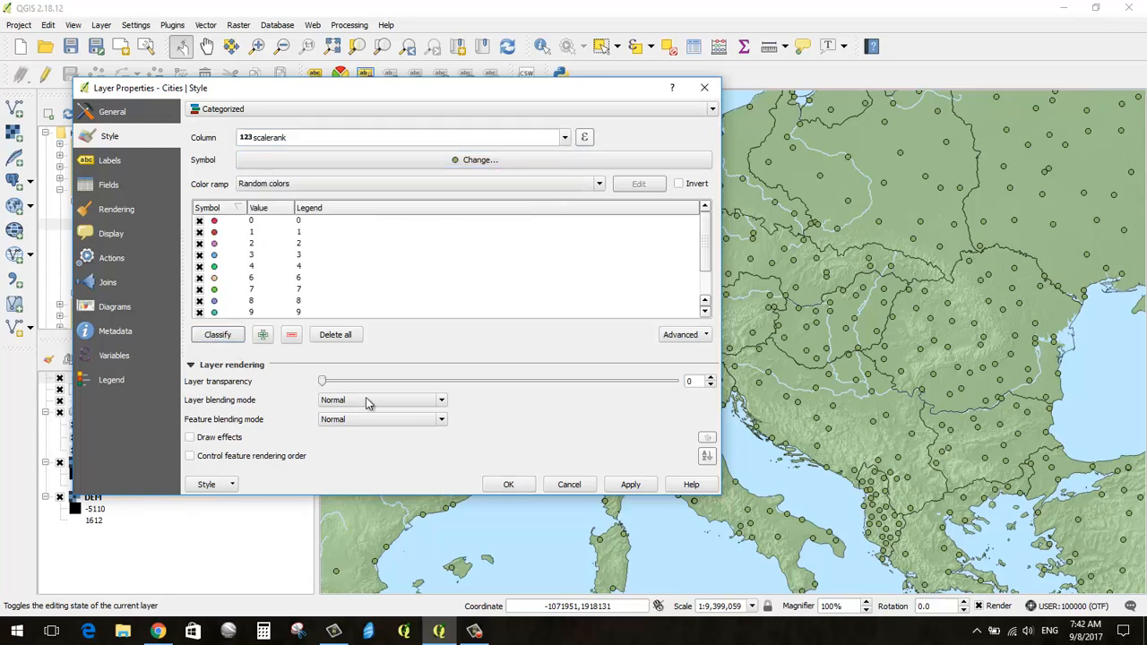
left_click(632, 485)
left_click_drag(576, 97, 644, 64)
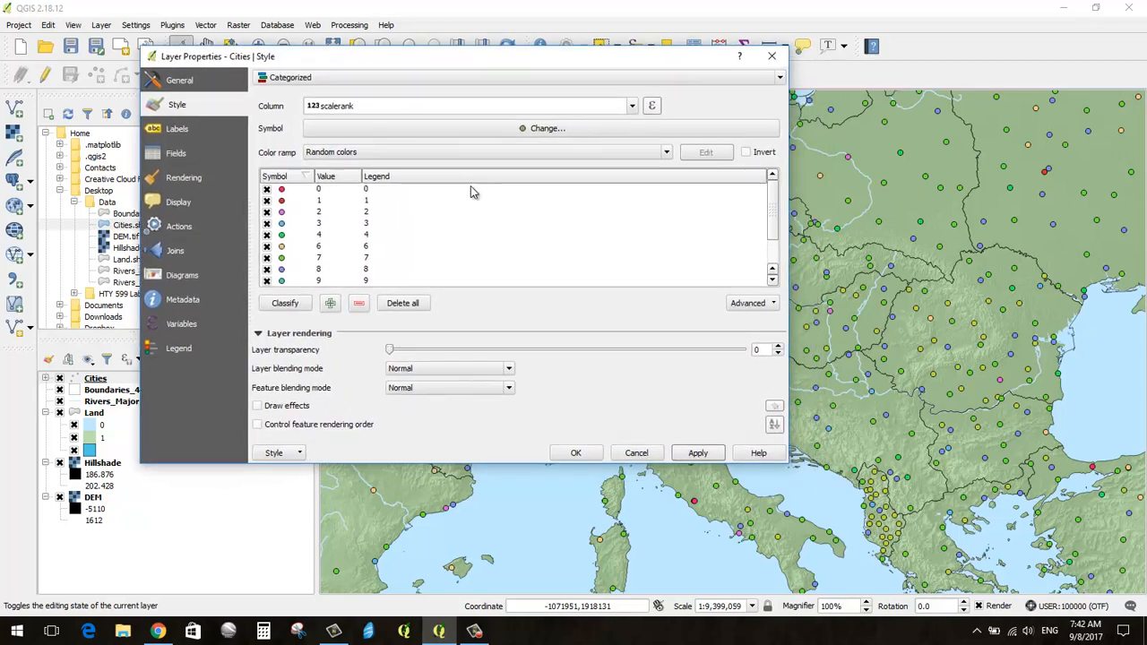
- Turn off the city classes for scalerank 6 through 10 and the unvalued class, apply, and view the map
scroll(302, 249, "down", 1)
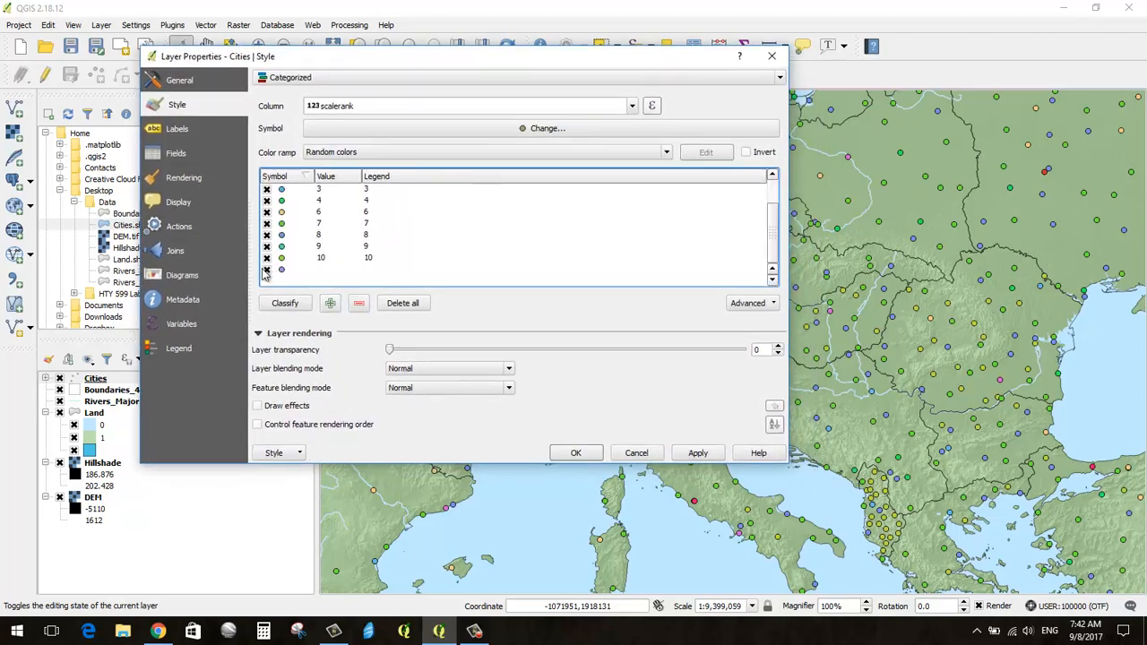
left_click(266, 223)
left_click(267, 214)
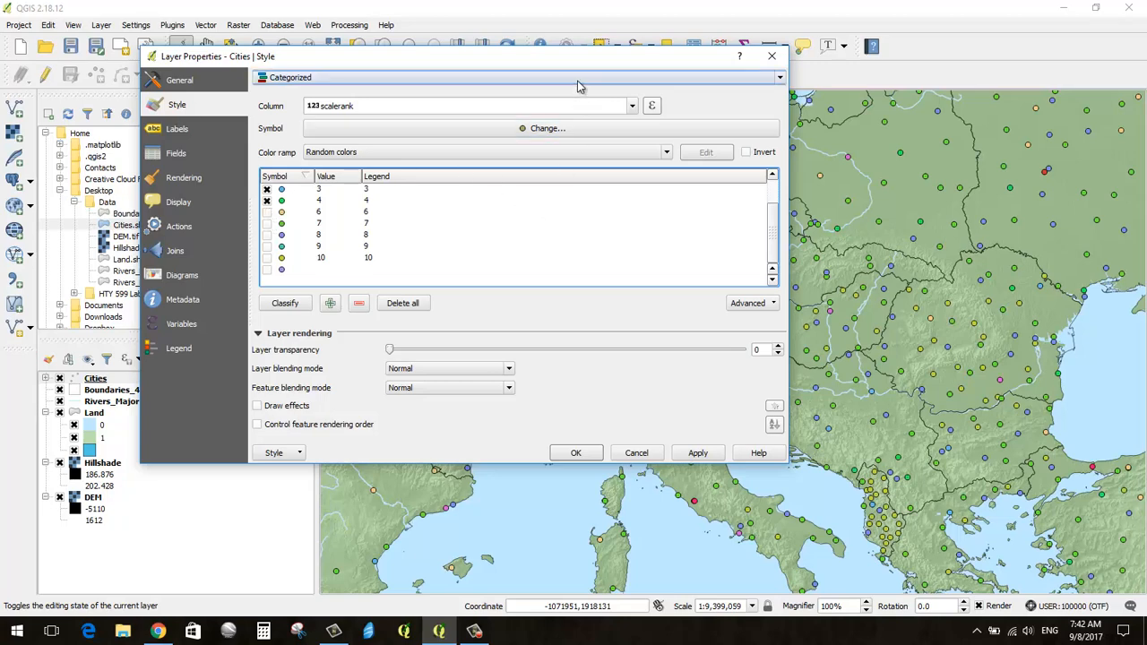
scroll(502, 233, "up", 1)
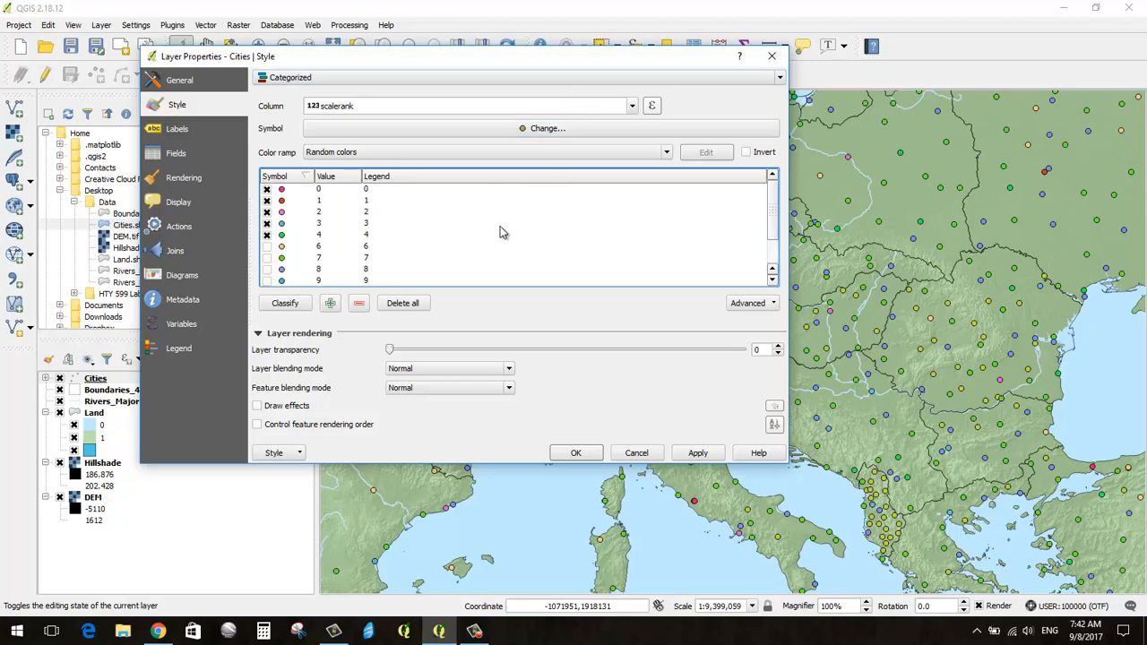
left_click(690, 454)
left_click_drag(623, 62, 101, 75)
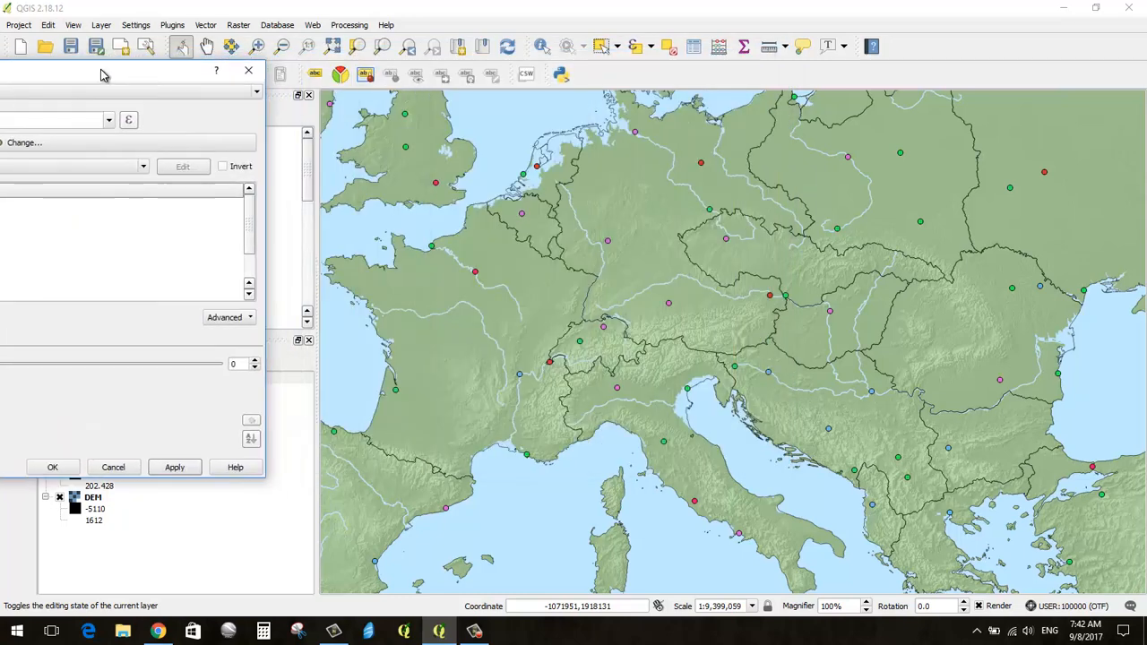
left_click_drag(101, 75, 630, 82)
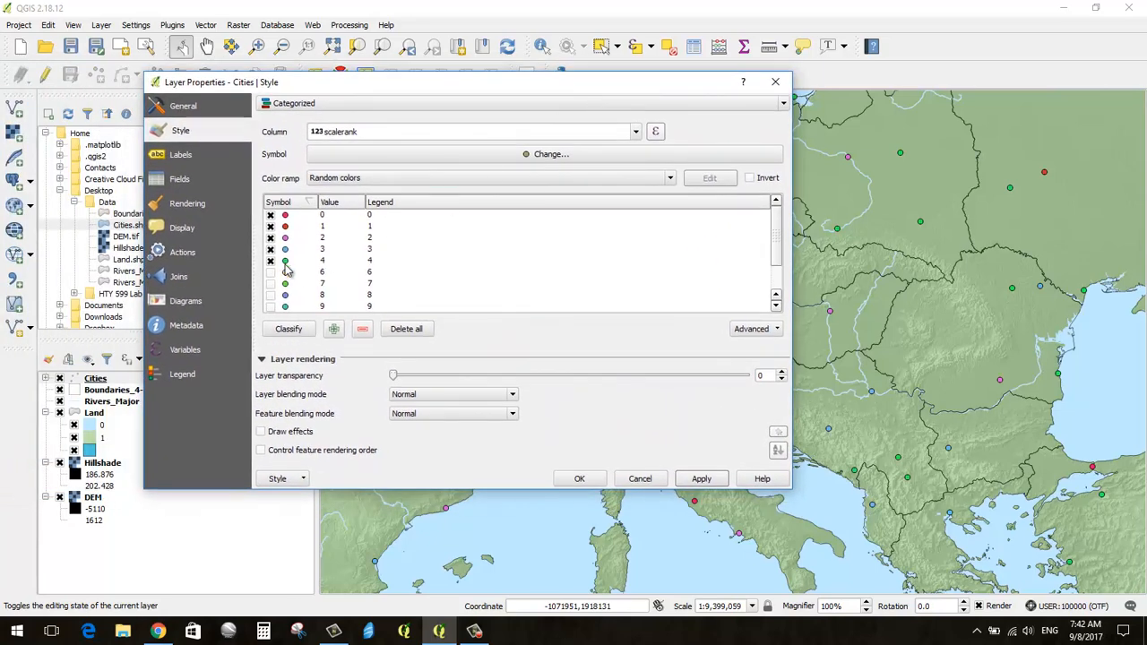
left_click(285, 261)
left_click(285, 250)
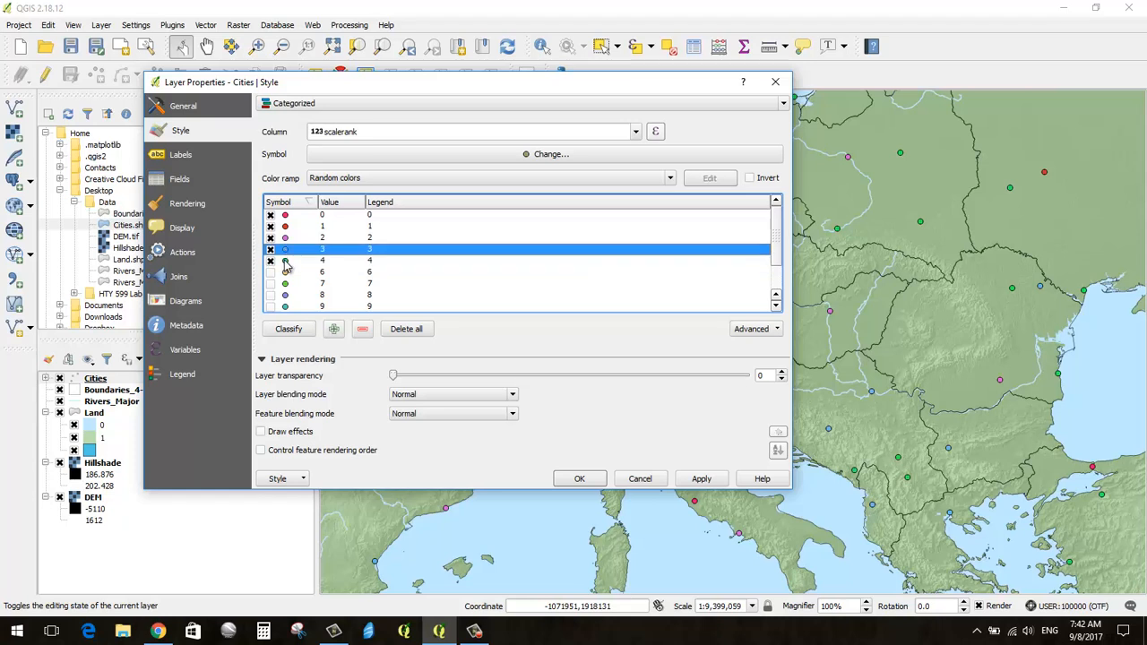
left_click(286, 237)
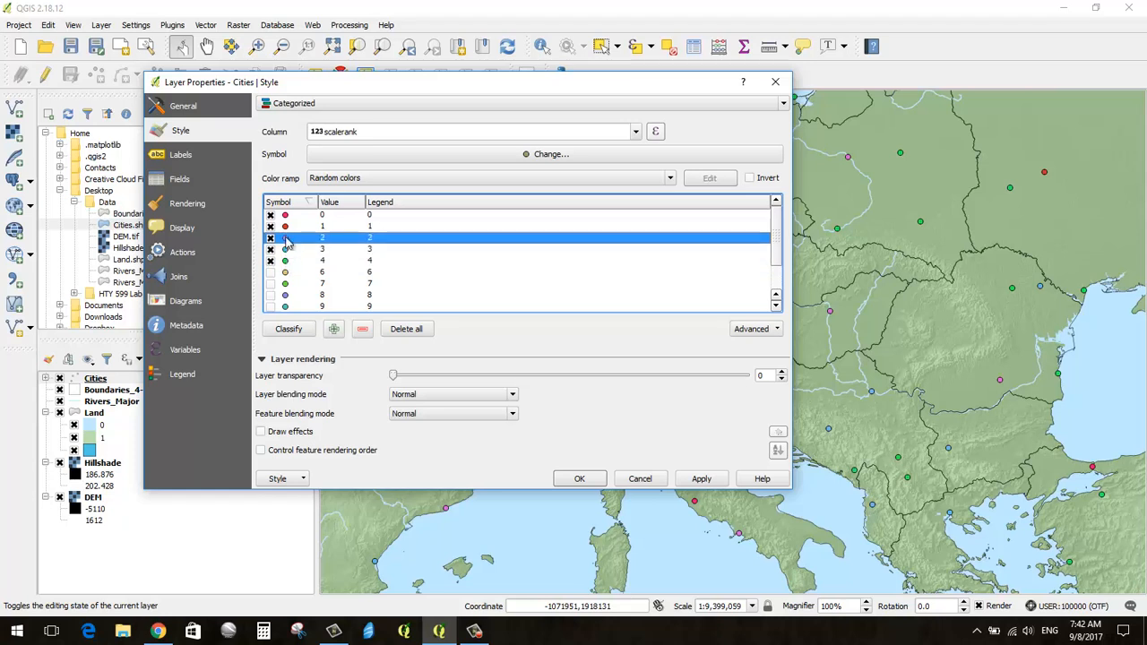
left_click(286, 226)
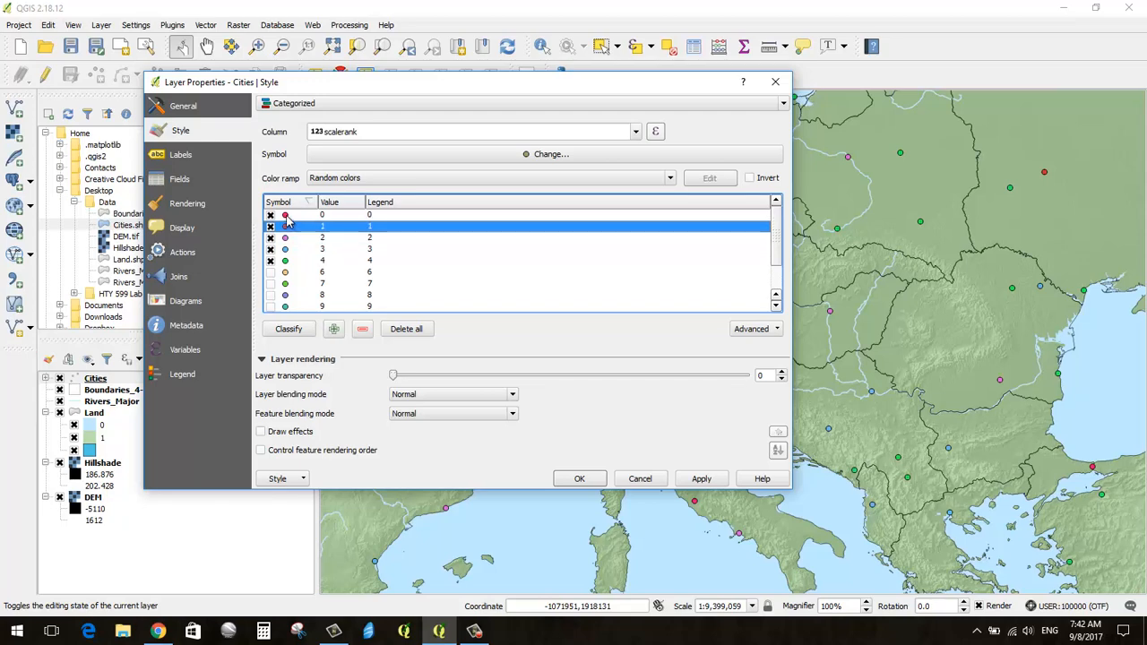
left_click(284, 216)
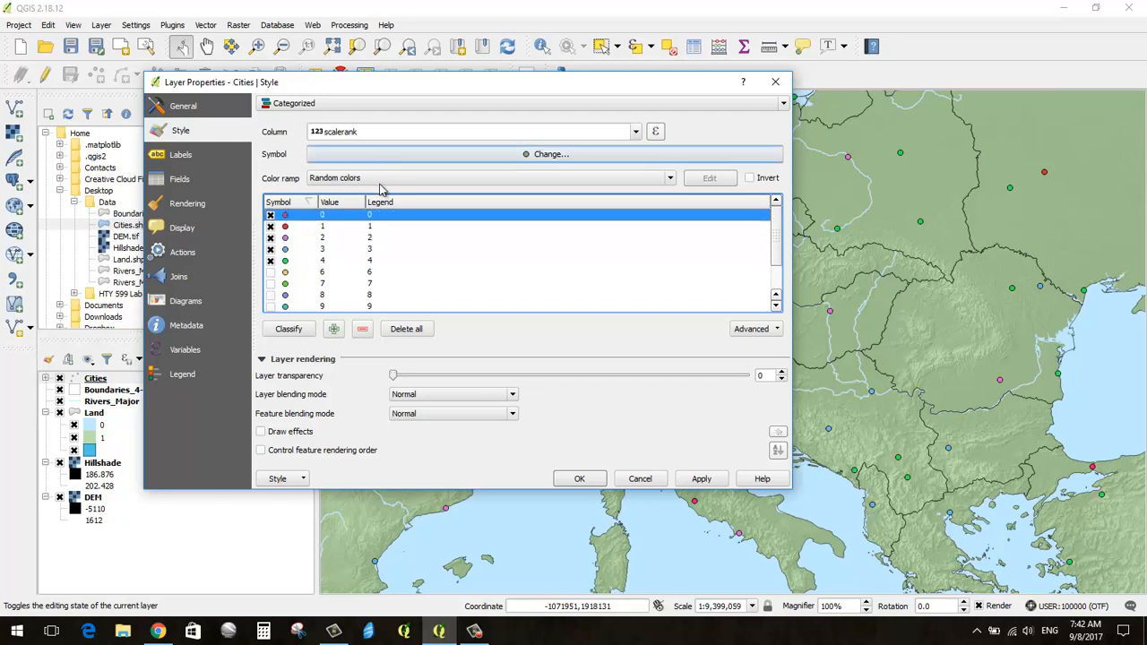
- Change the marker color of the scalerank 4 city class to black (#000000)
left_click_drag(397, 89, 415, 131)
double_click(303, 305)
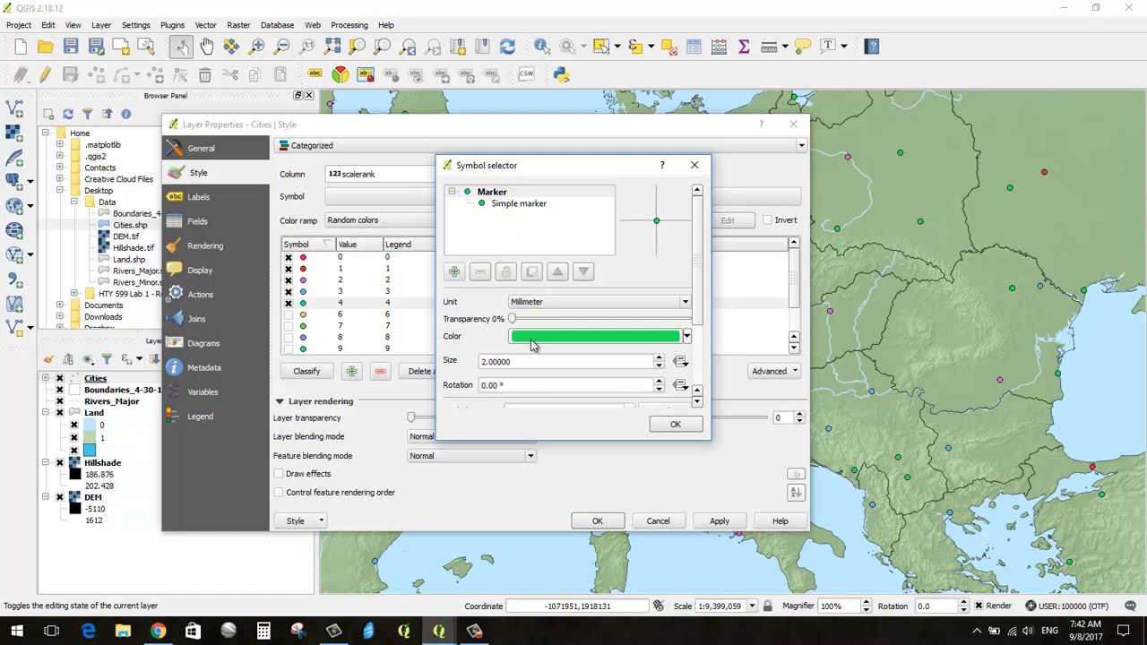
left_click(532, 346)
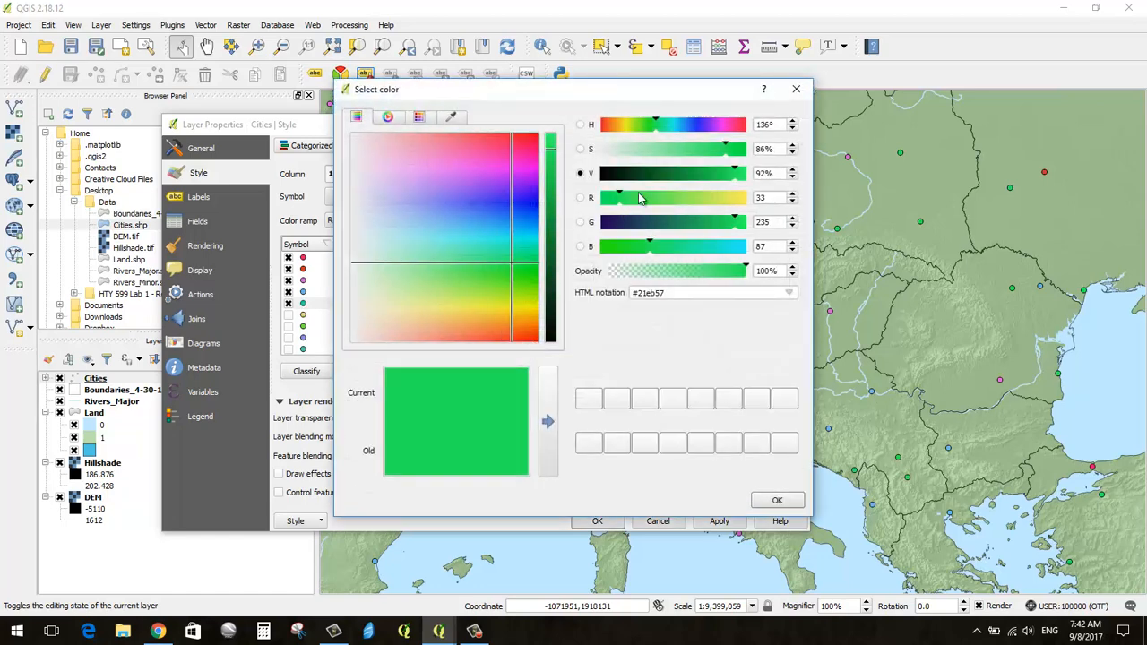
left_click_drag(645, 175, 489, 216)
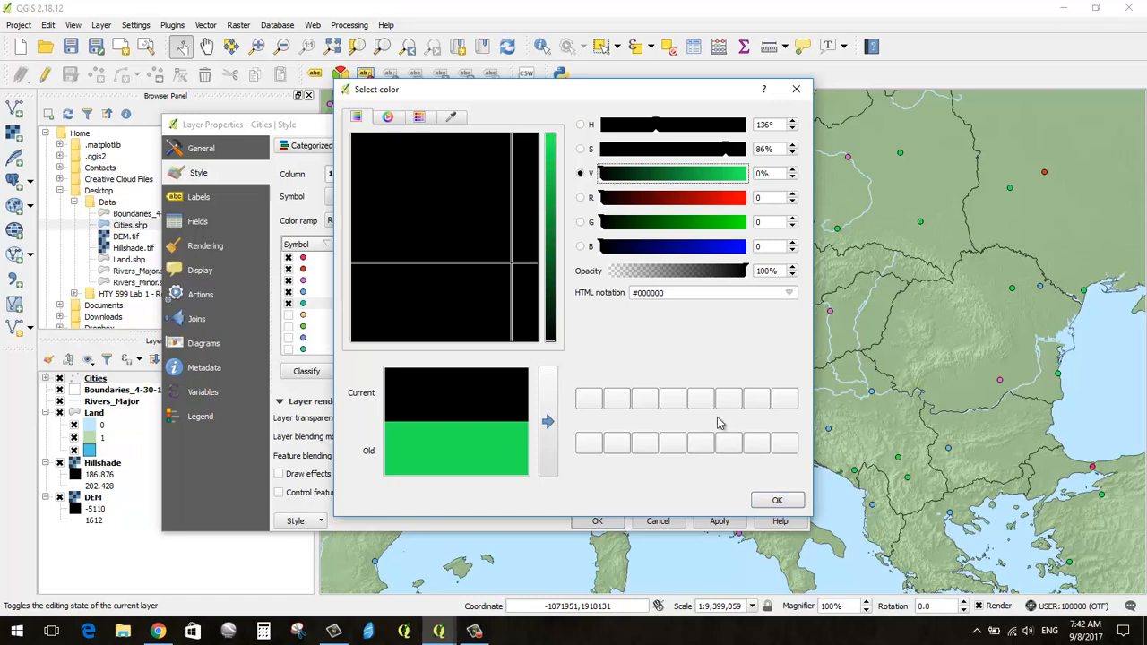
left_click(549, 340)
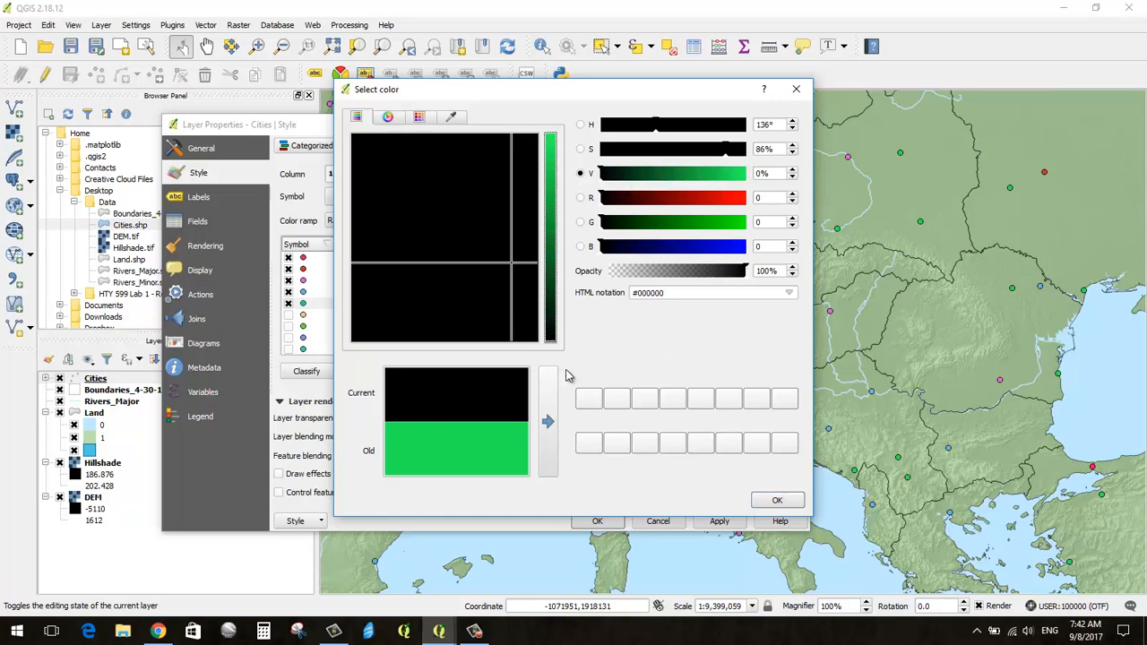
left_click(787, 503)
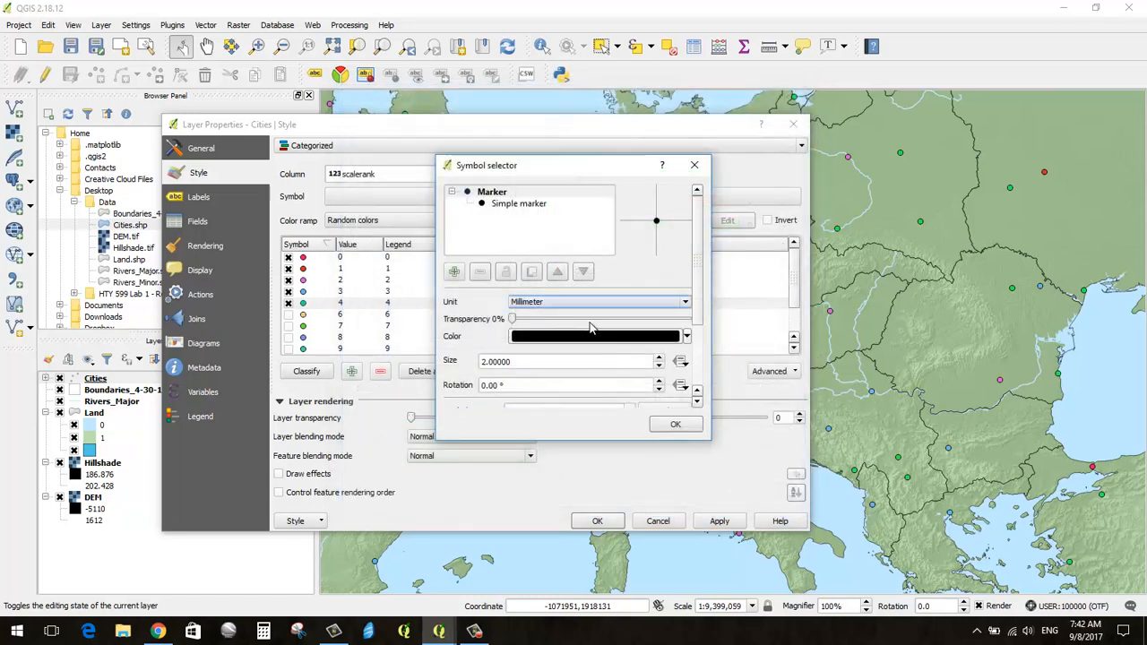
- Set the scalerank 4 marker size to 0.75 mm, apply it, and check the points on the map
double_click(613, 365)
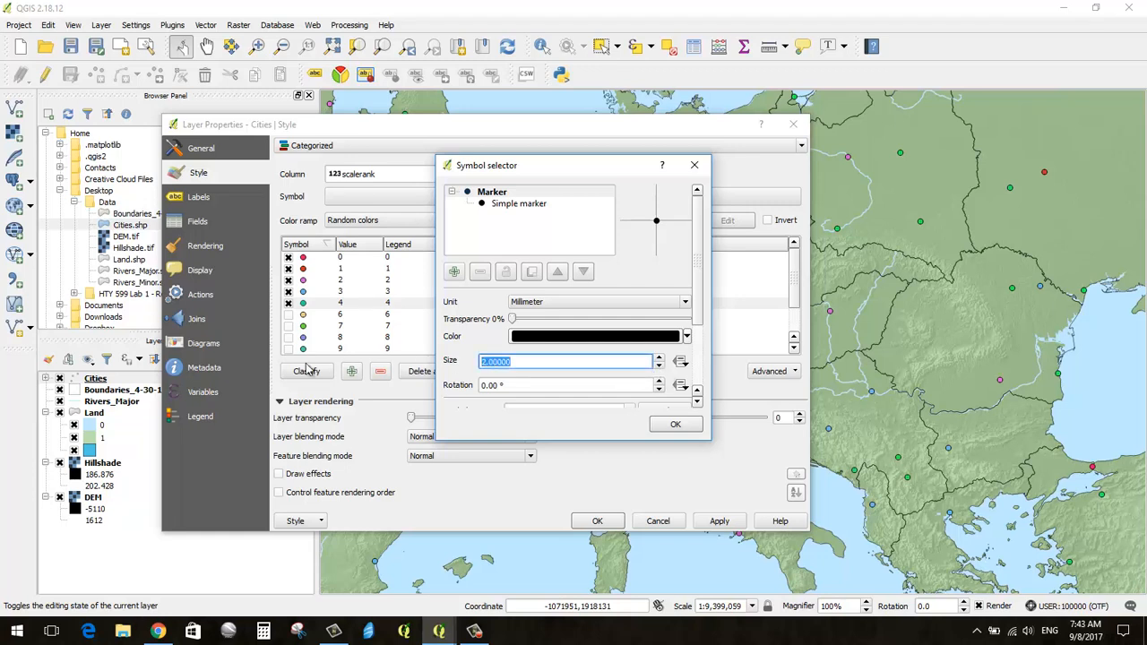
type("0.75")
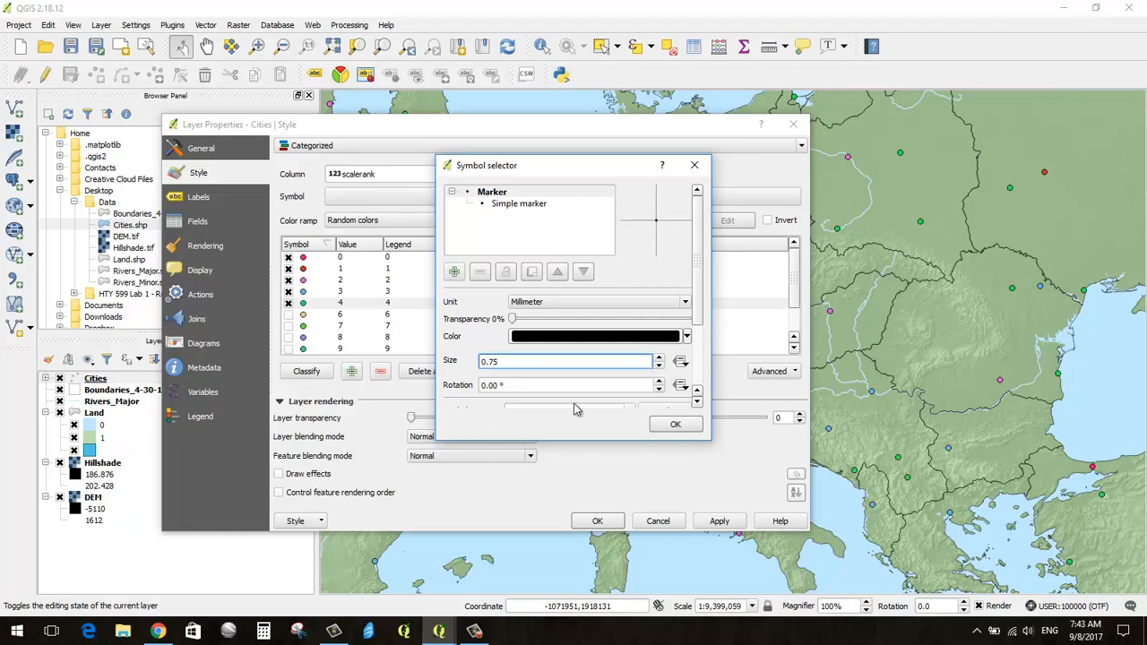
left_click(676, 425)
left_click(737, 524)
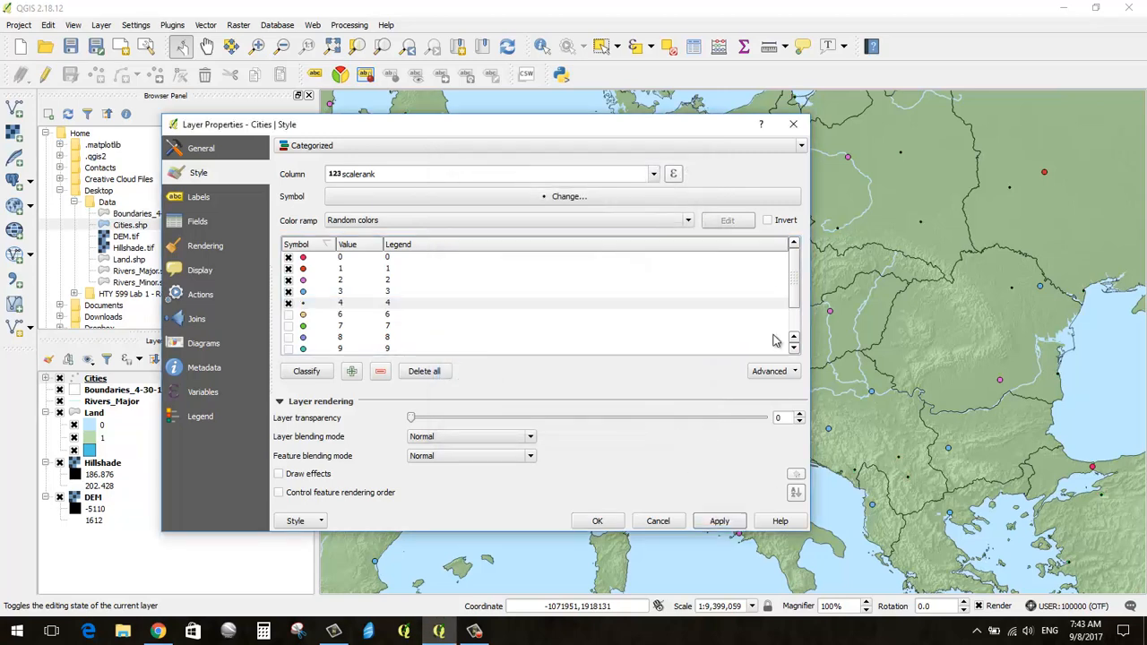
left_click_drag(668, 143, 742, 103)
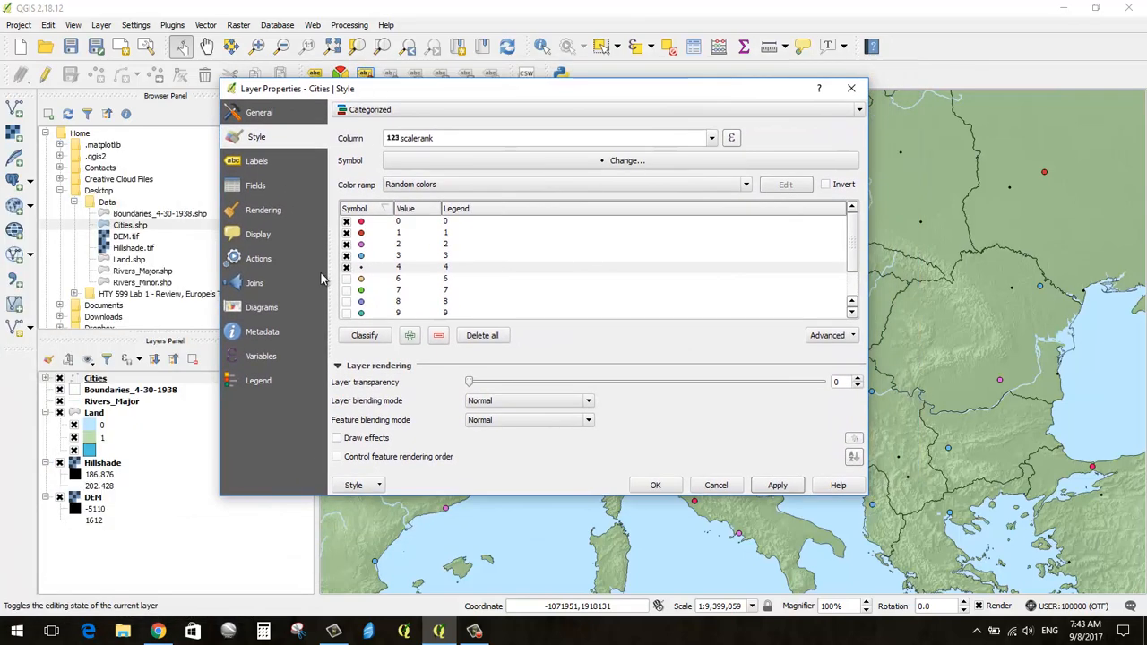
- Set the marker size of the scalerank 4 city class to 1 mm and apply it to the map
left_click(360, 272)
double_click(361, 272)
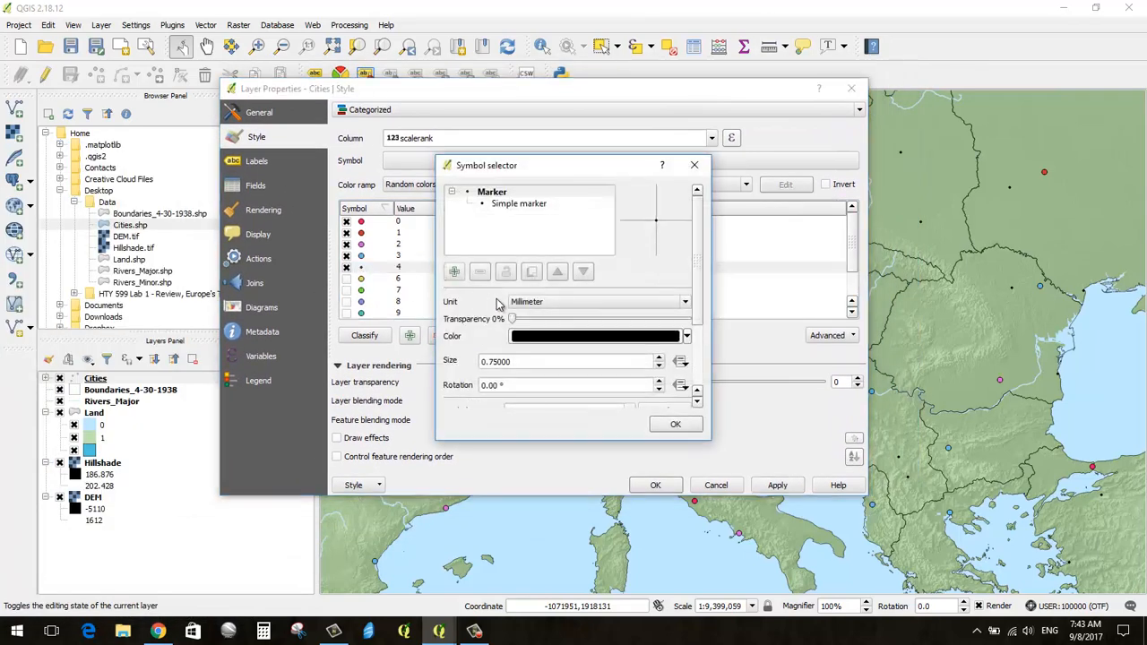
double_click(516, 362)
type("1")
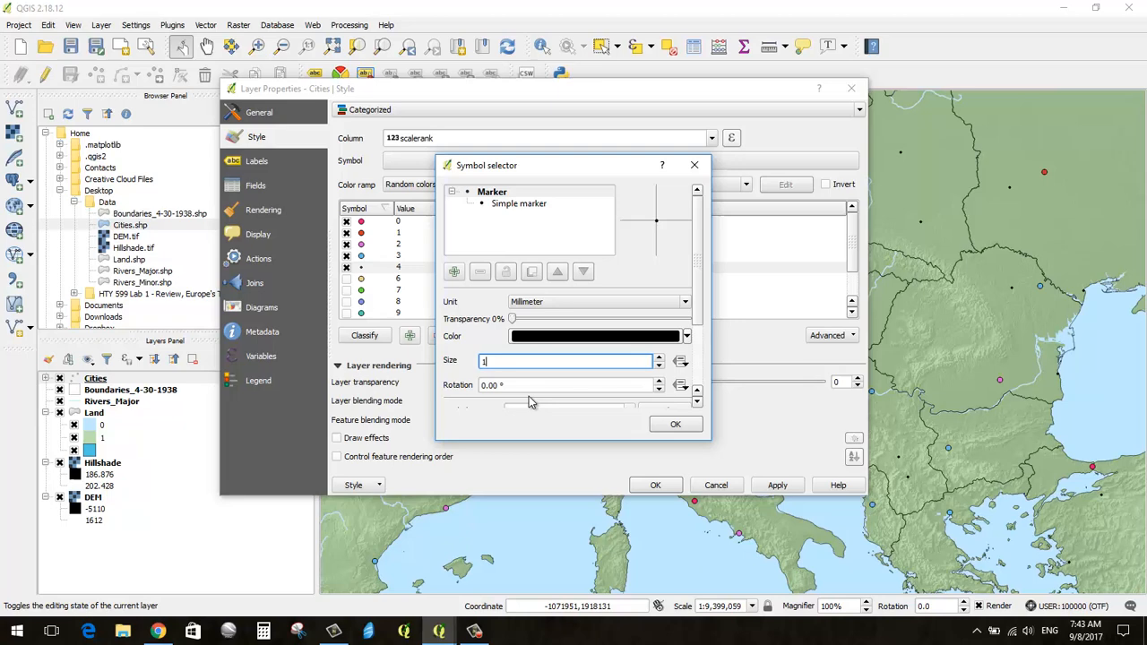
left_click(675, 424)
left_click(776, 485)
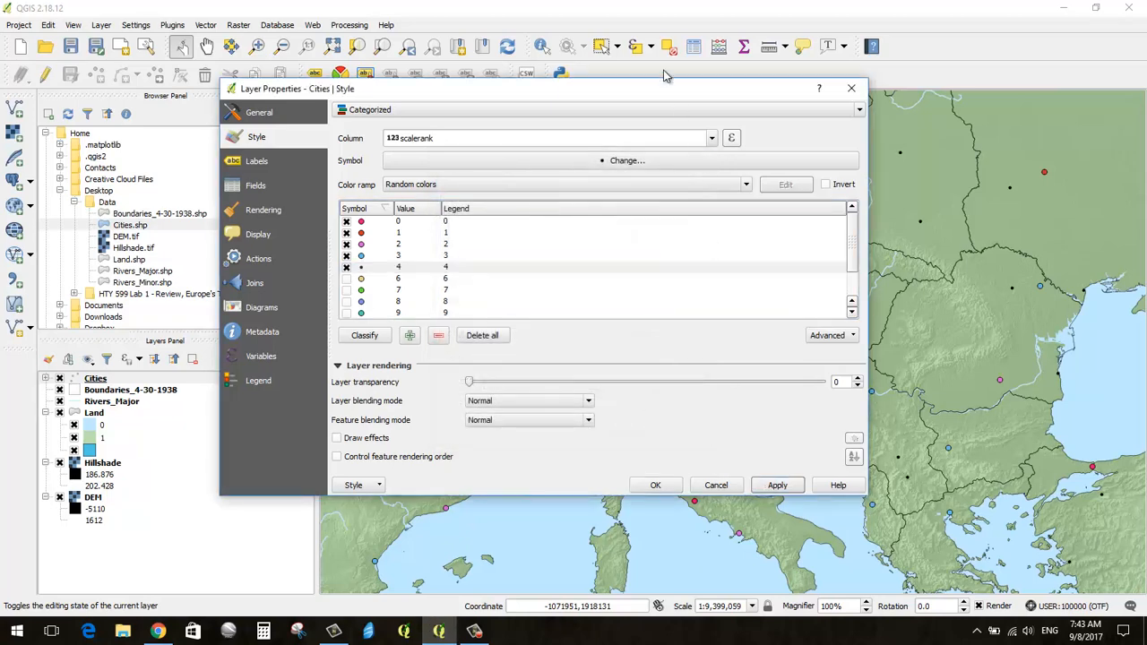
left_click_drag(667, 100, 588, 144)
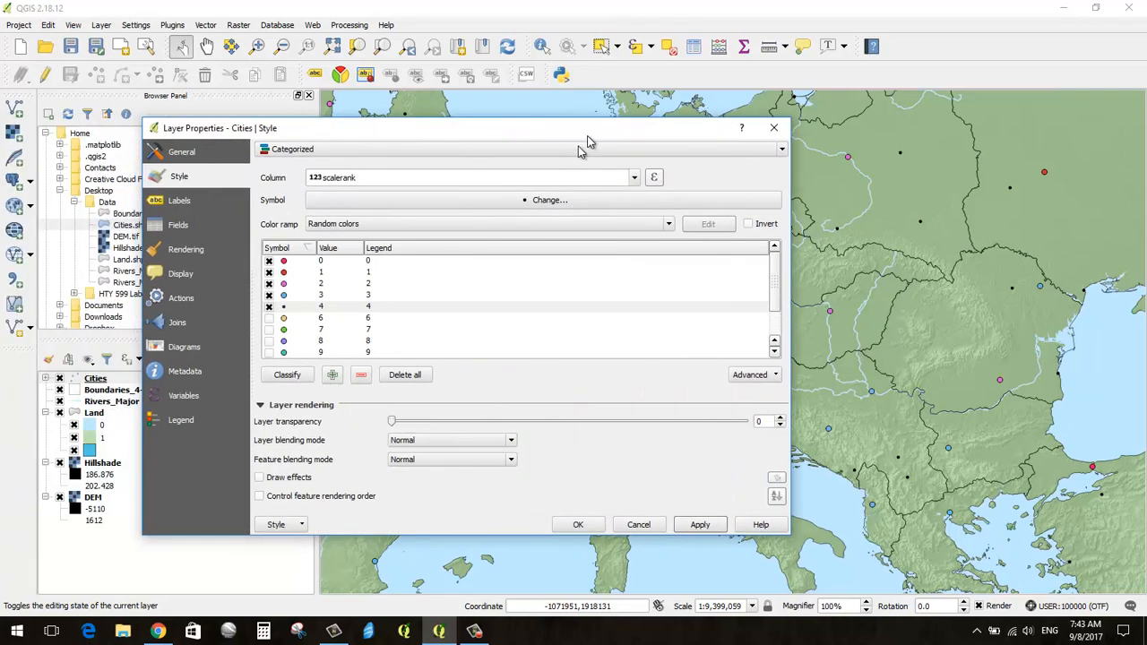
- Change the marker color of the scalerank 3 city class to black (#000000)
left_click(284, 298)
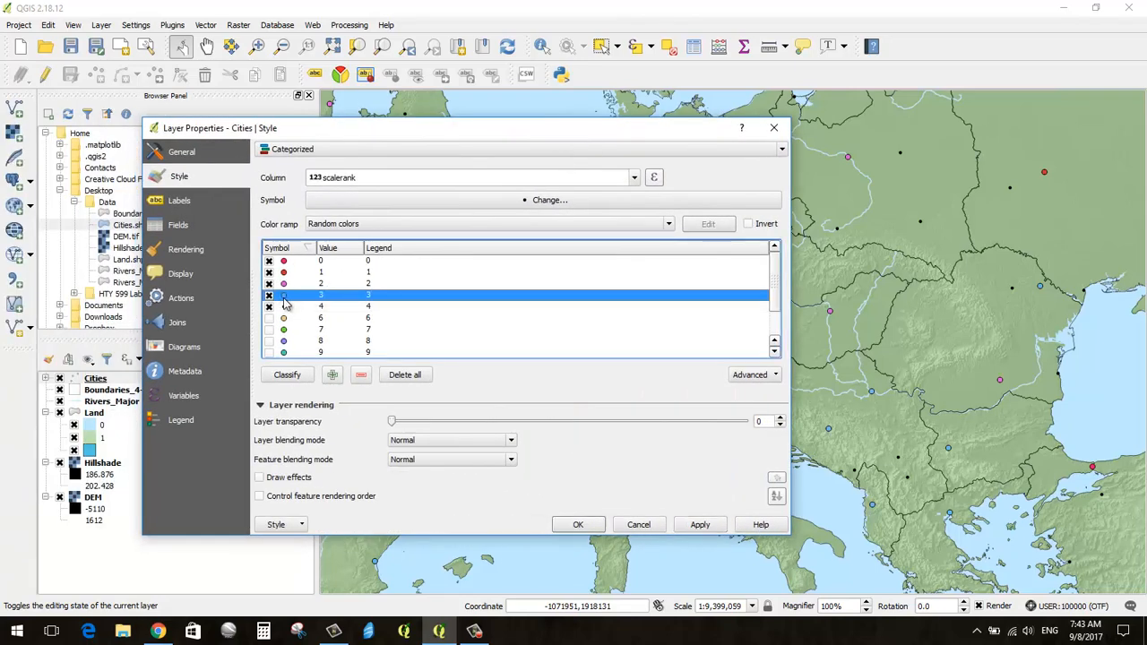
double_click(283, 300)
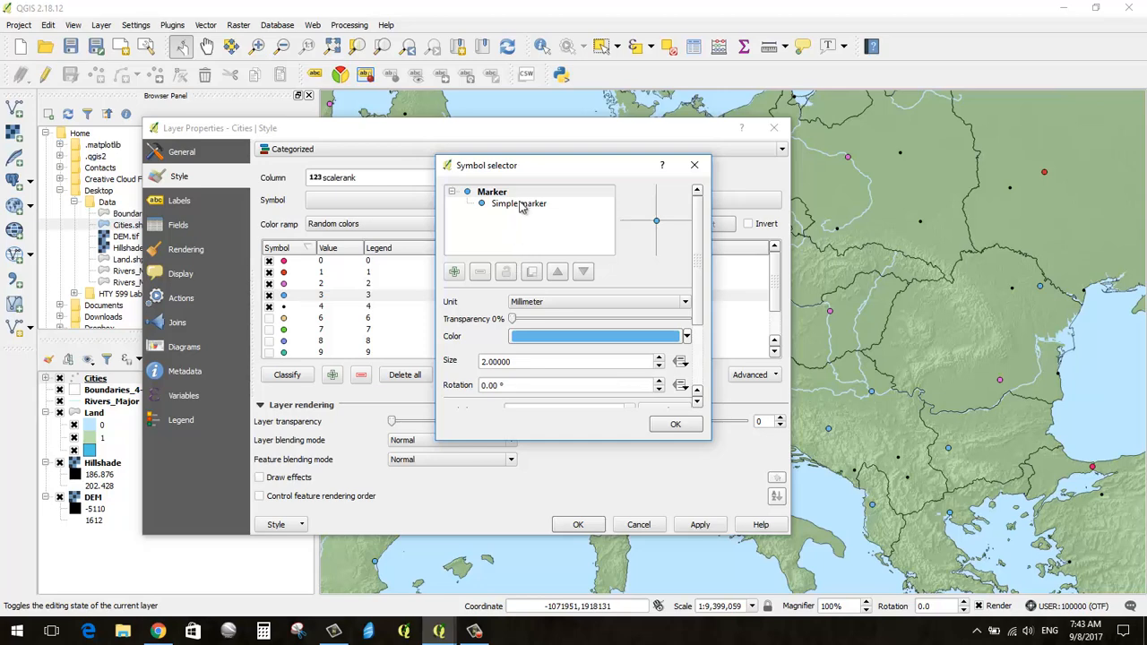
left_click(531, 336)
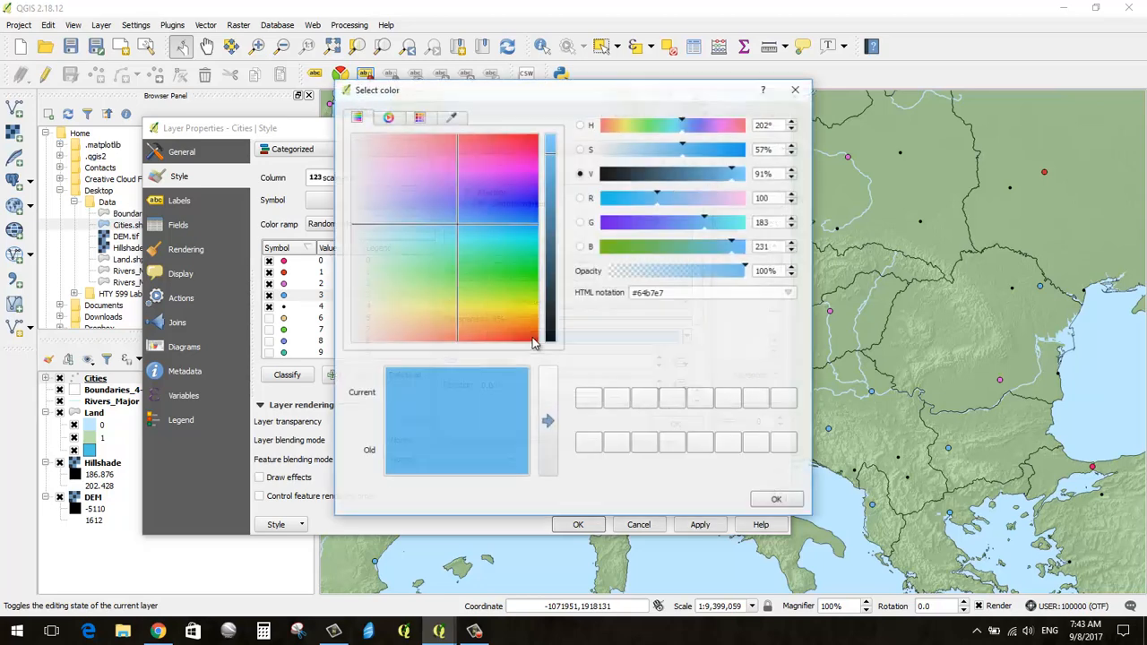
left_click(551, 266)
left_click(548, 342)
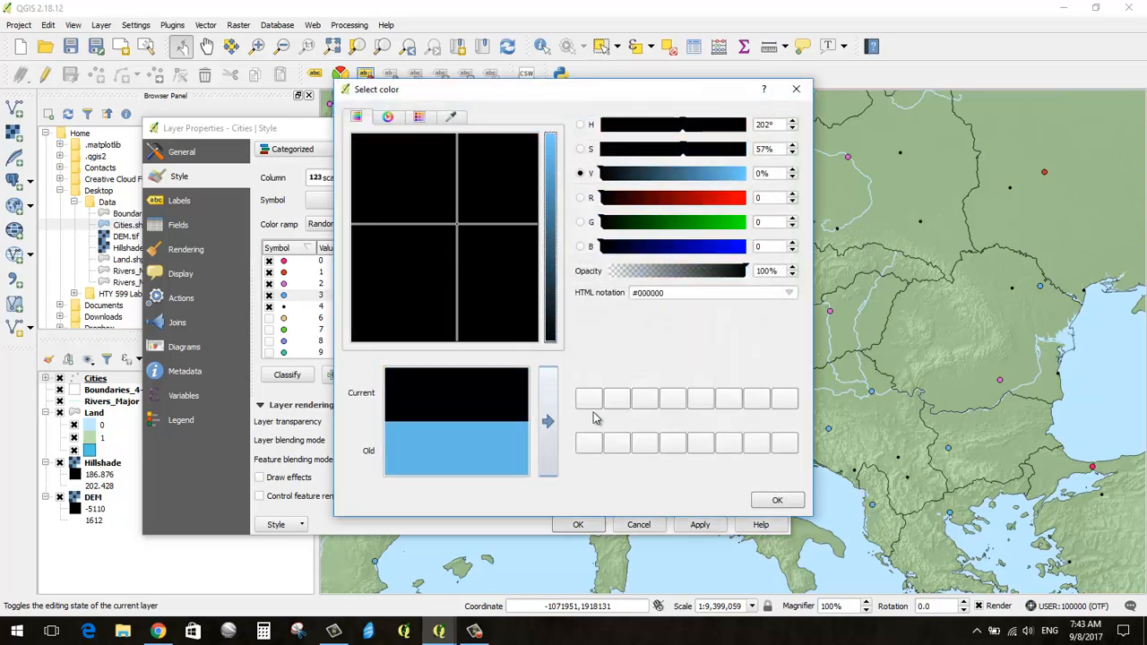
left_click(773, 501)
- Set the scalerank 3 marker size to 1 mm, apply it, and check the points on the map
double_click(529, 361)
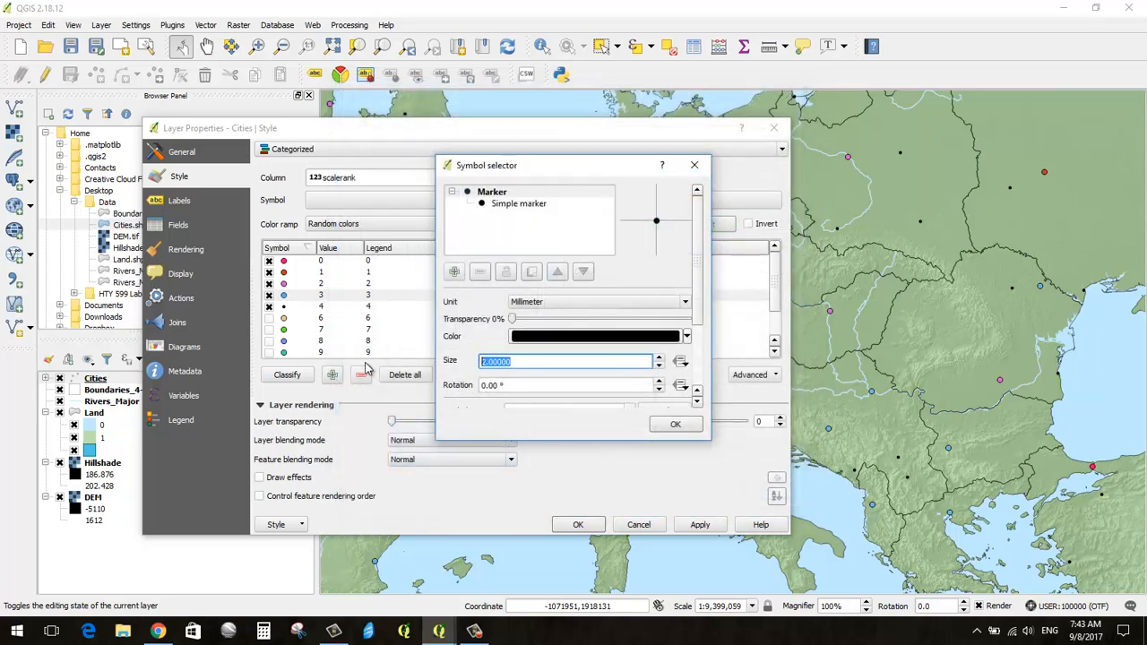
type("1")
left_click(676, 425)
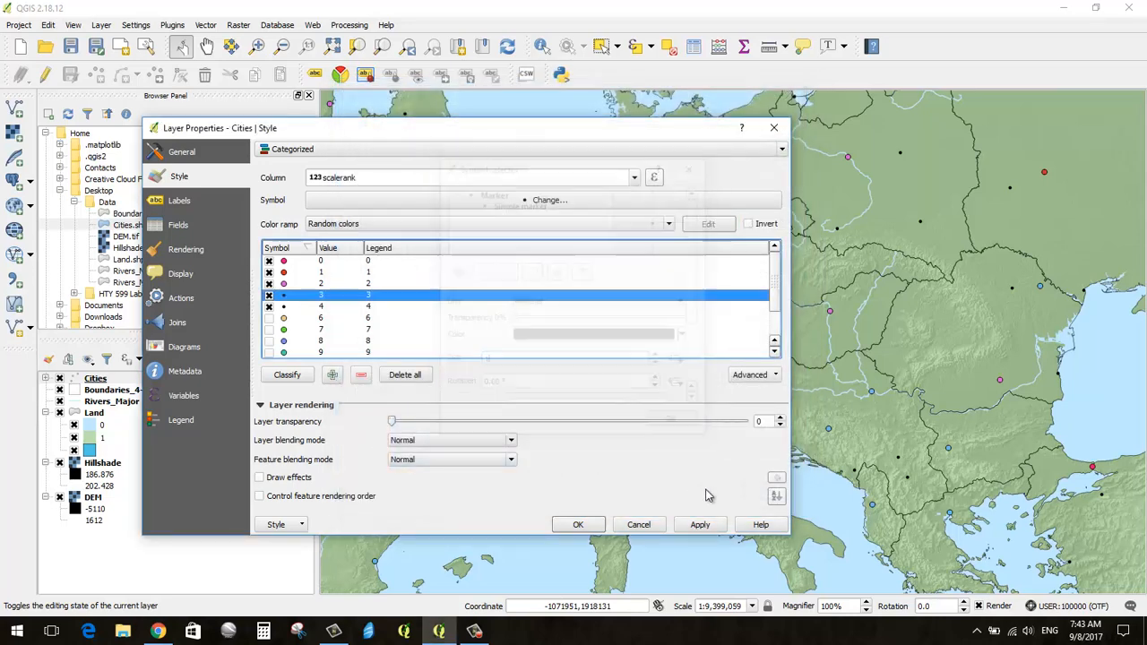
left_click(704, 525)
left_click_drag(634, 131, 554, 137)
- Make the scalerank 2 city marker black with a size of 1.5 mm and apply it to the map
double_click(208, 291)
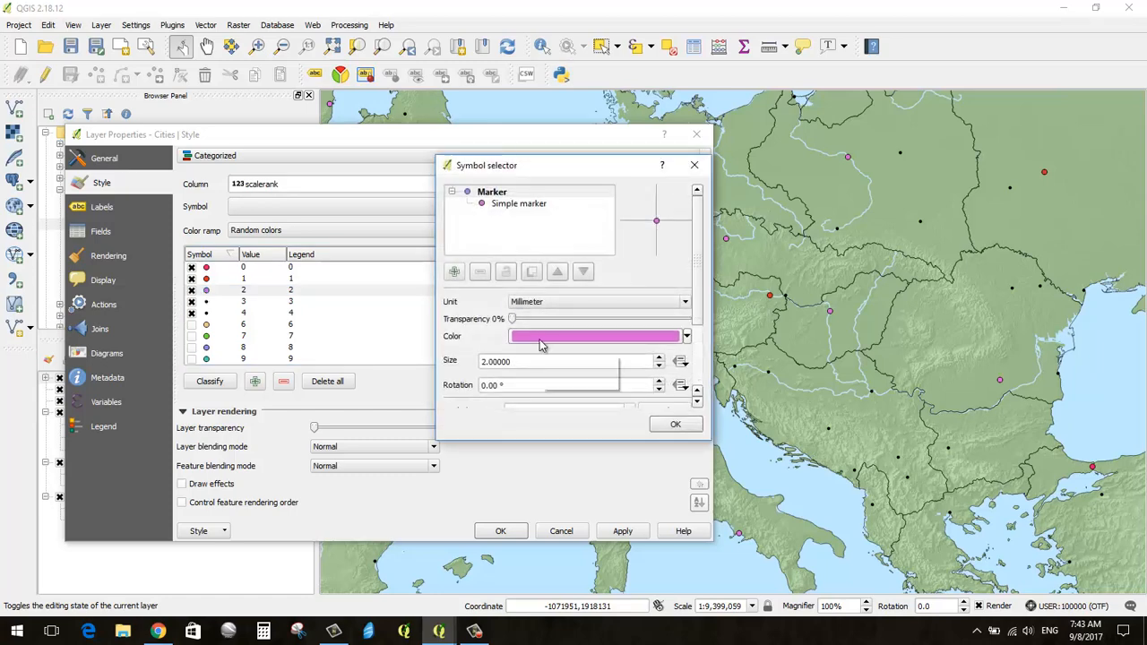
left_click(541, 345)
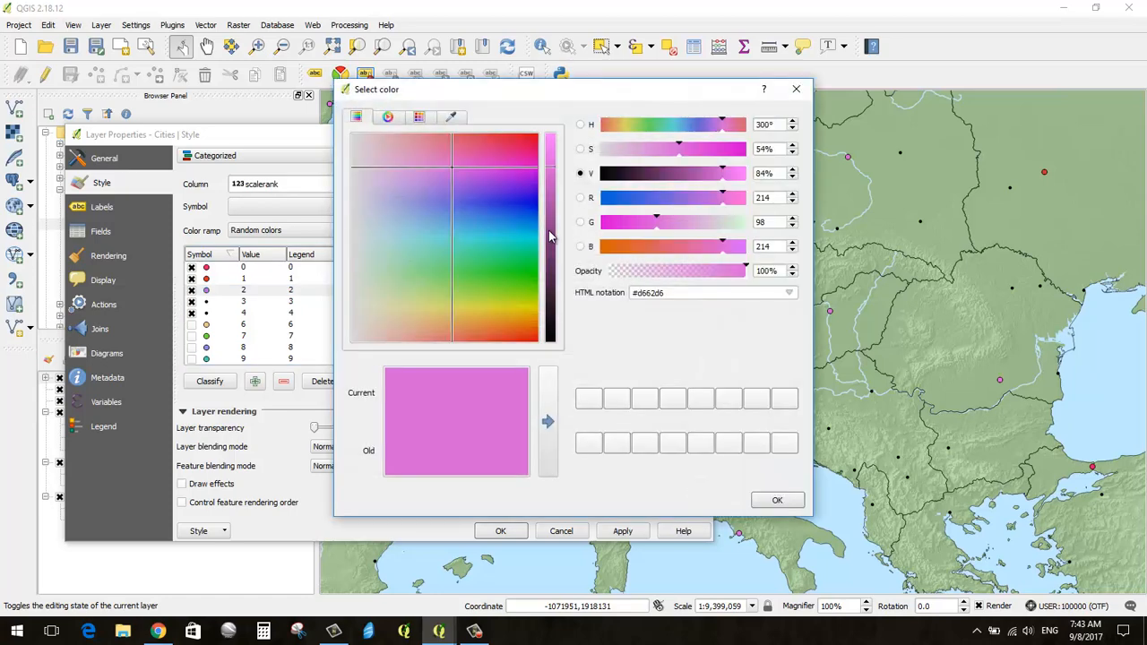
left_click(777, 500)
double_click(531, 356)
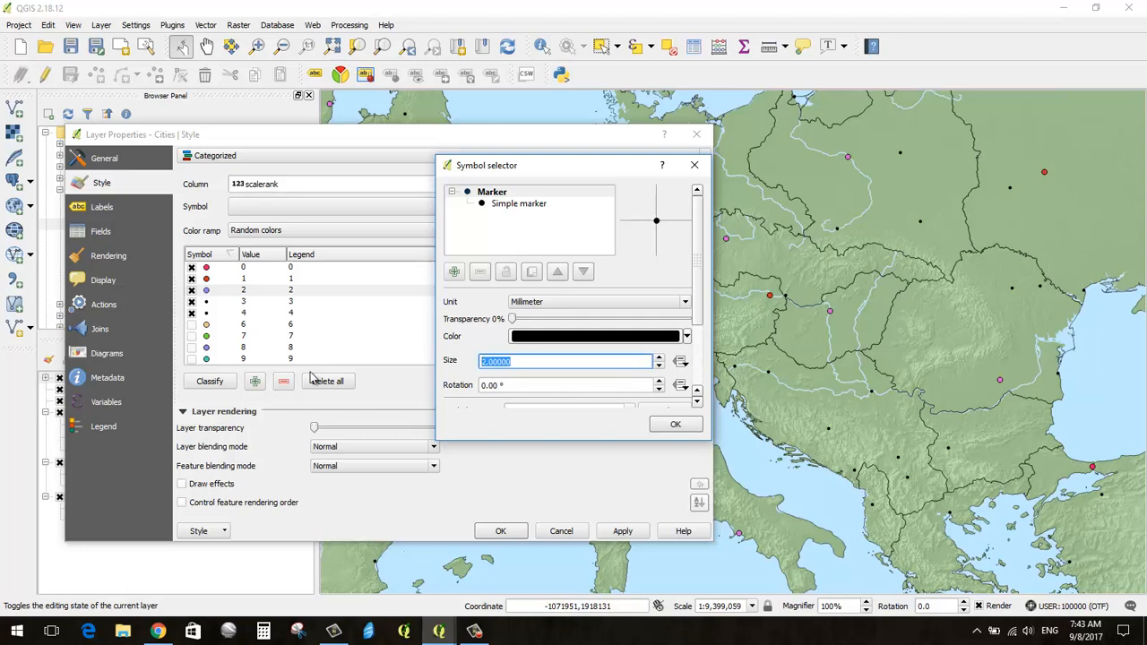
type("1.5")
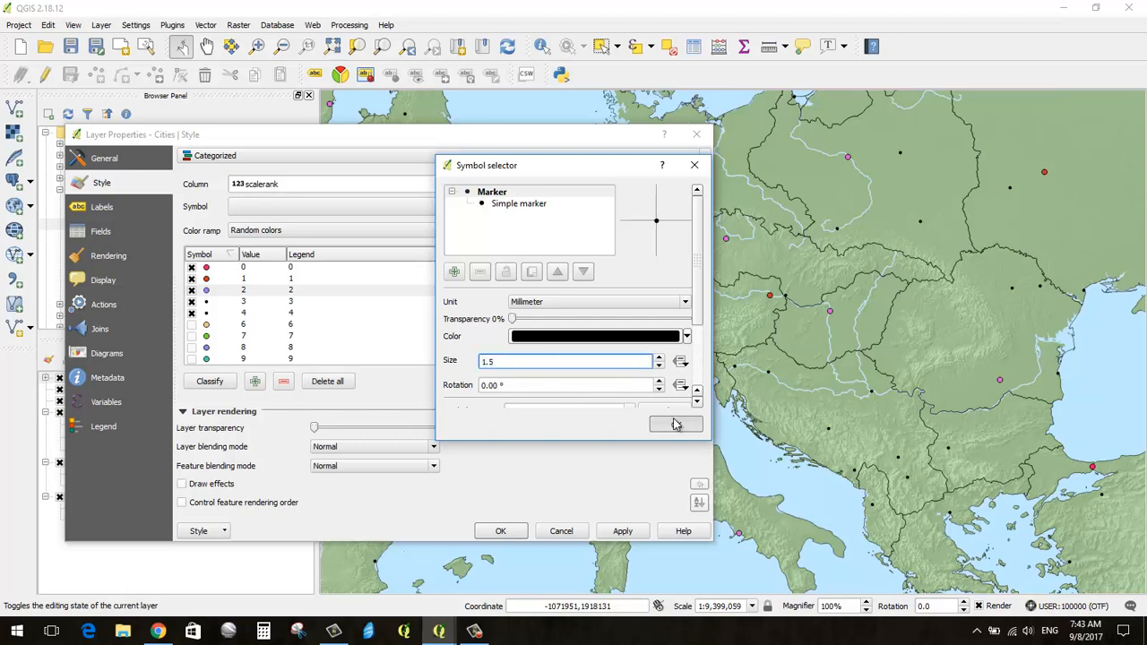
left_click(675, 424)
left_click(626, 530)
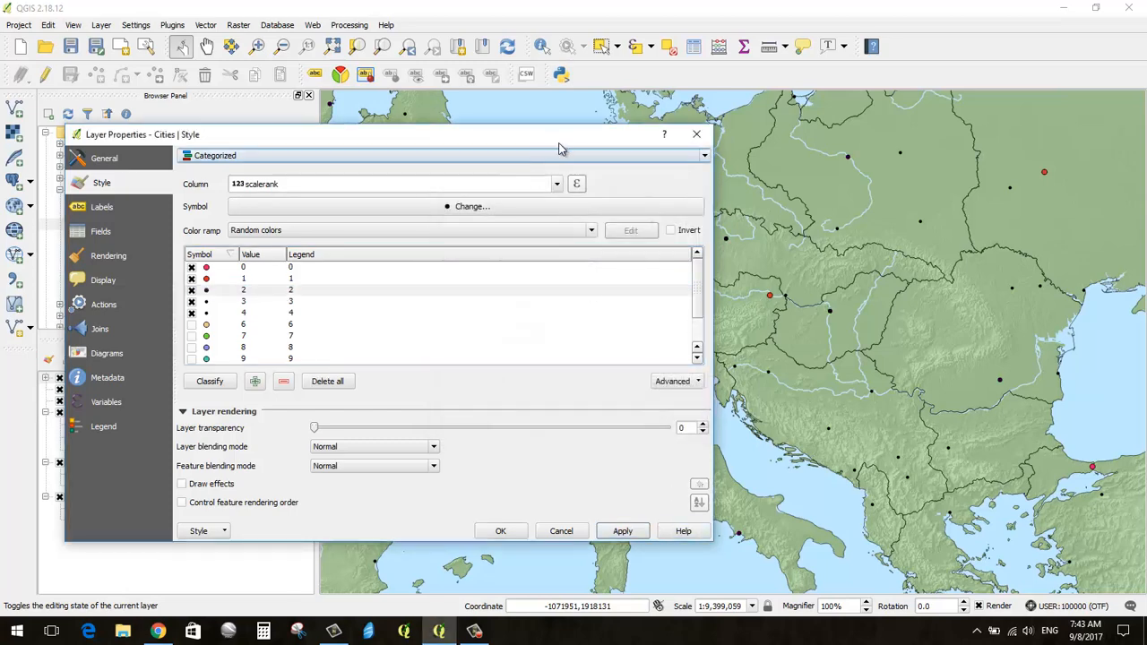
left_click_drag(561, 145, 479, 129)
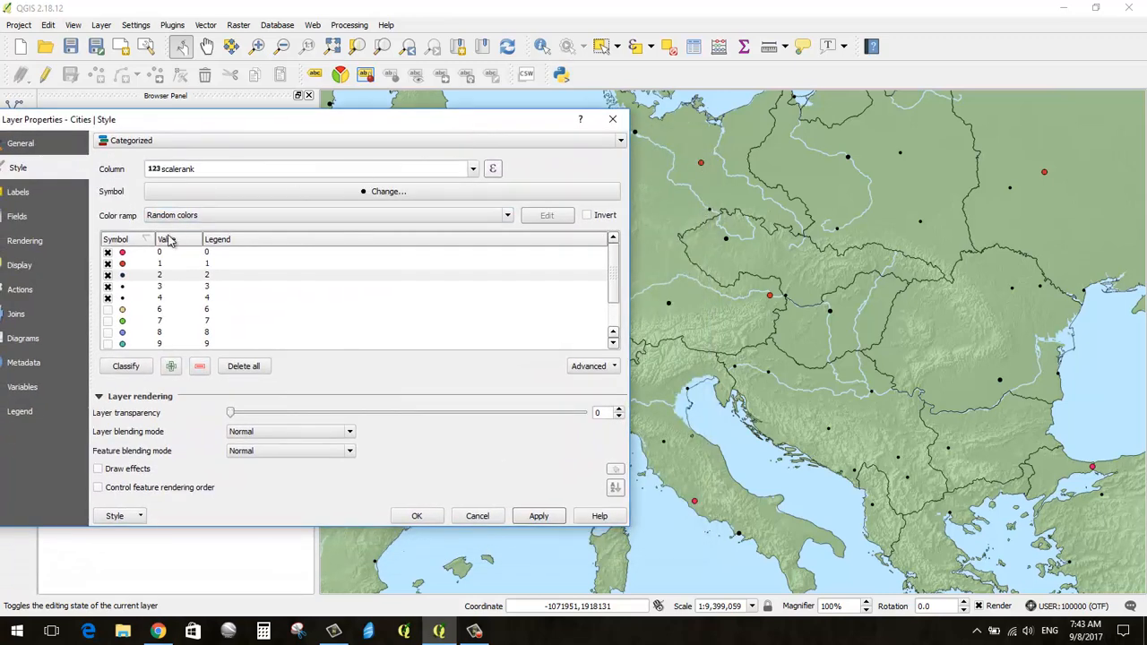
- Change the scalerank 1 city marker color to black (#000000), keep its 2 mm size, and apply it to the map
double_click(122, 266)
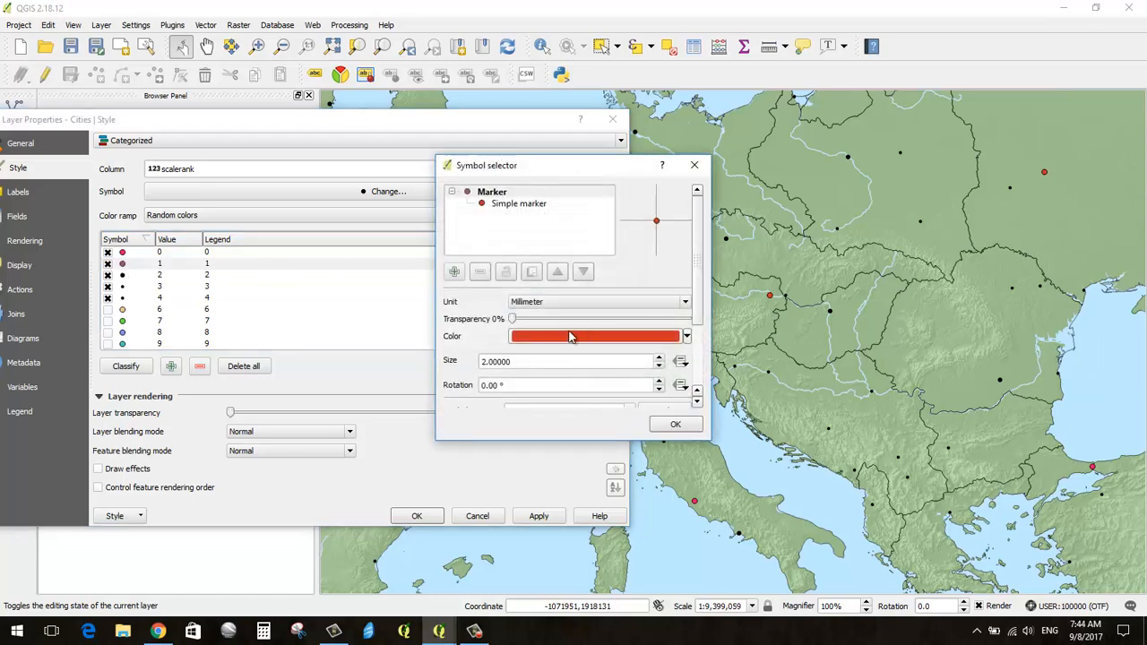
left_click(570, 335)
left_click_drag(553, 251, 551, 418)
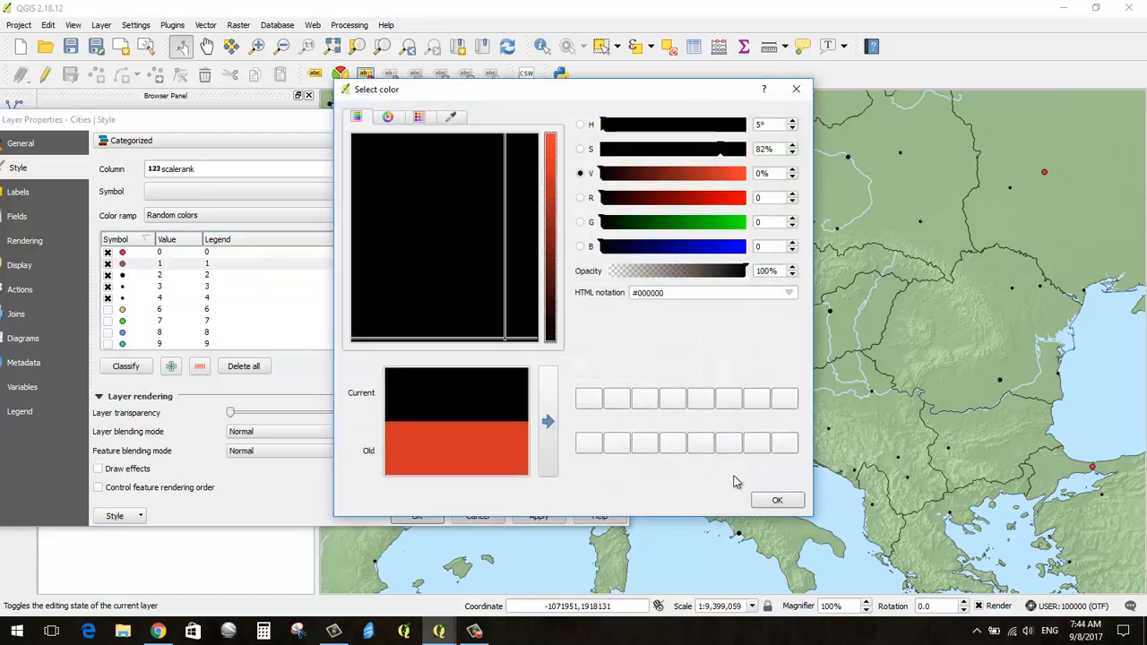
left_click(773, 500)
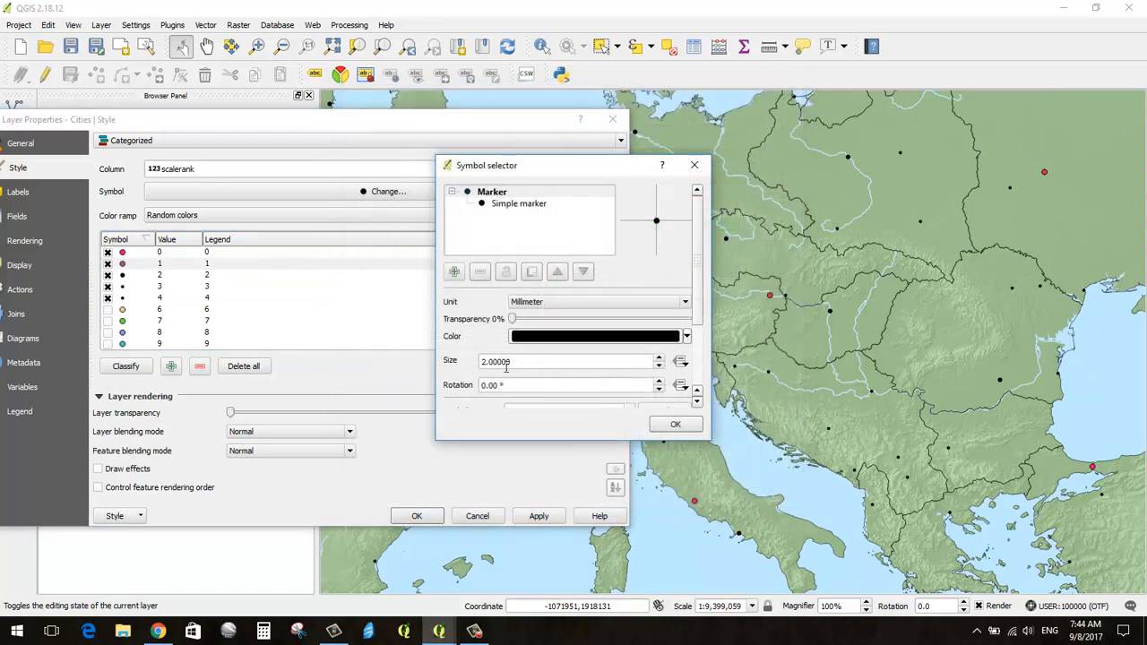
left_click(675, 425)
left_click(539, 516)
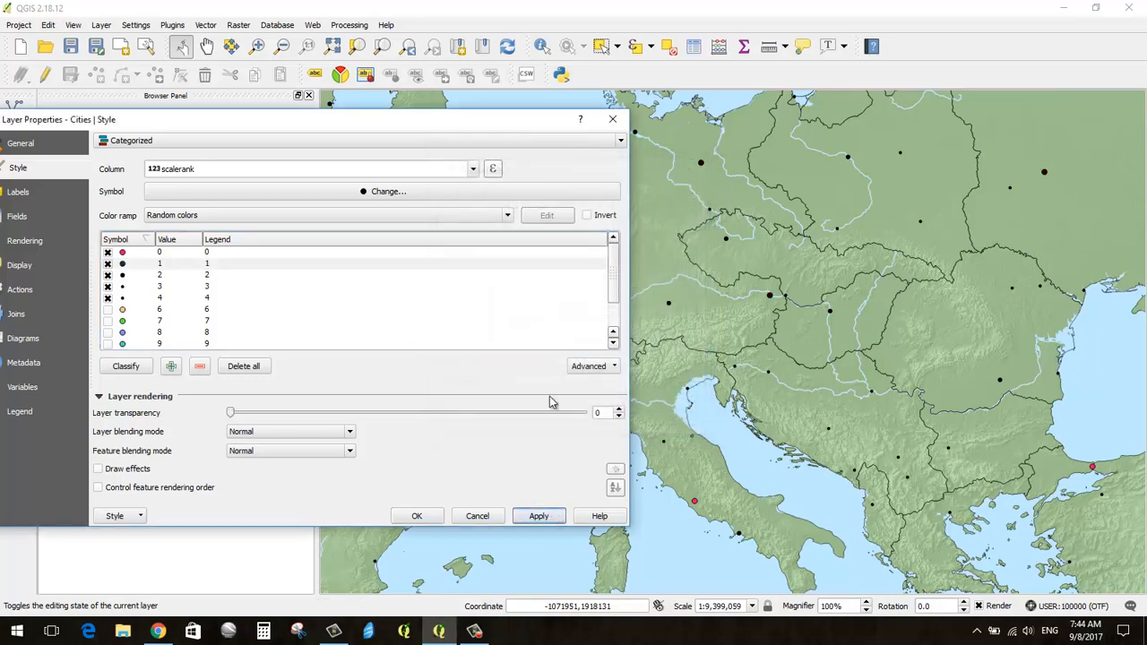
left_click_drag(515, 131, 641, 110)
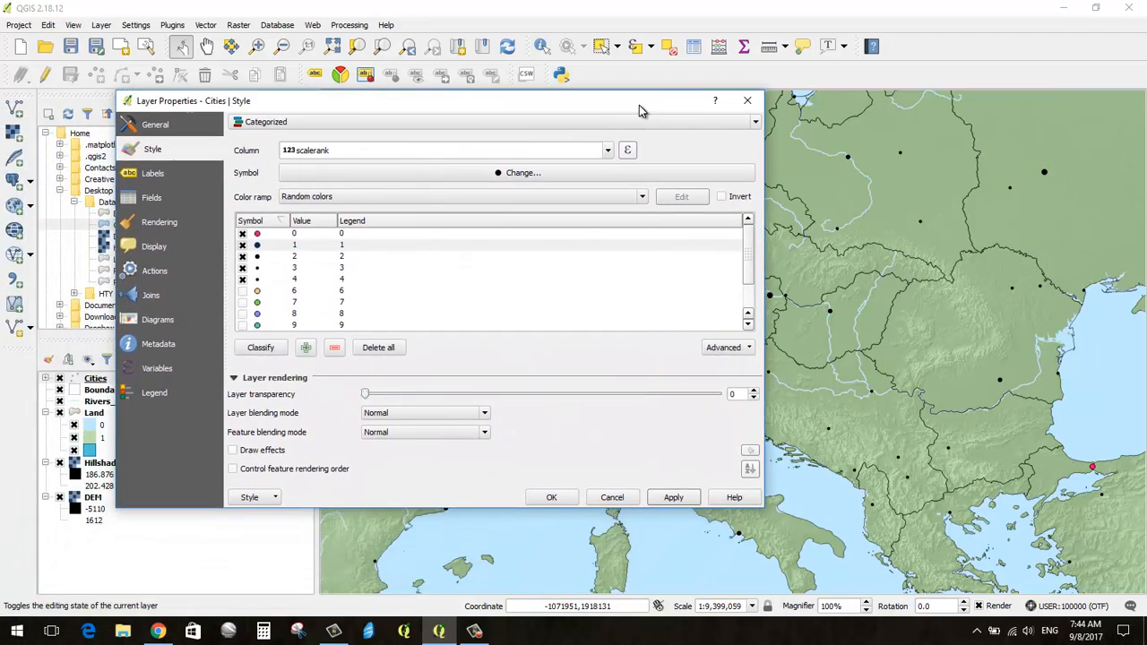
- Change the scalerank 0 city marker to a star shape with a size of 3 mm
left_click(264, 236)
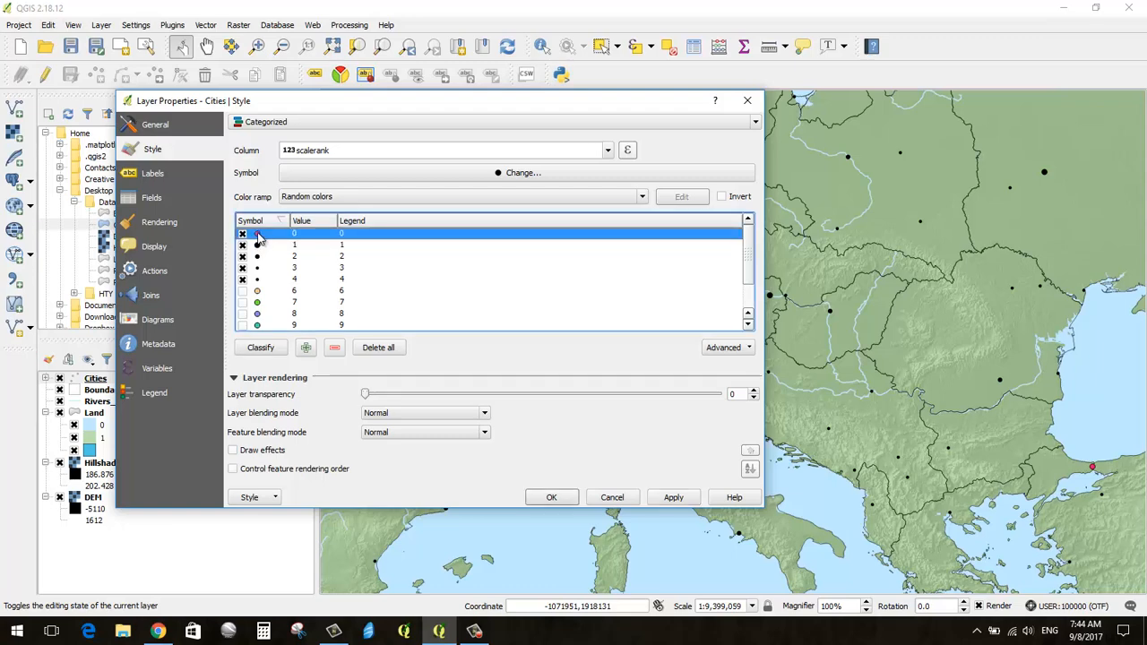
double_click(257, 237)
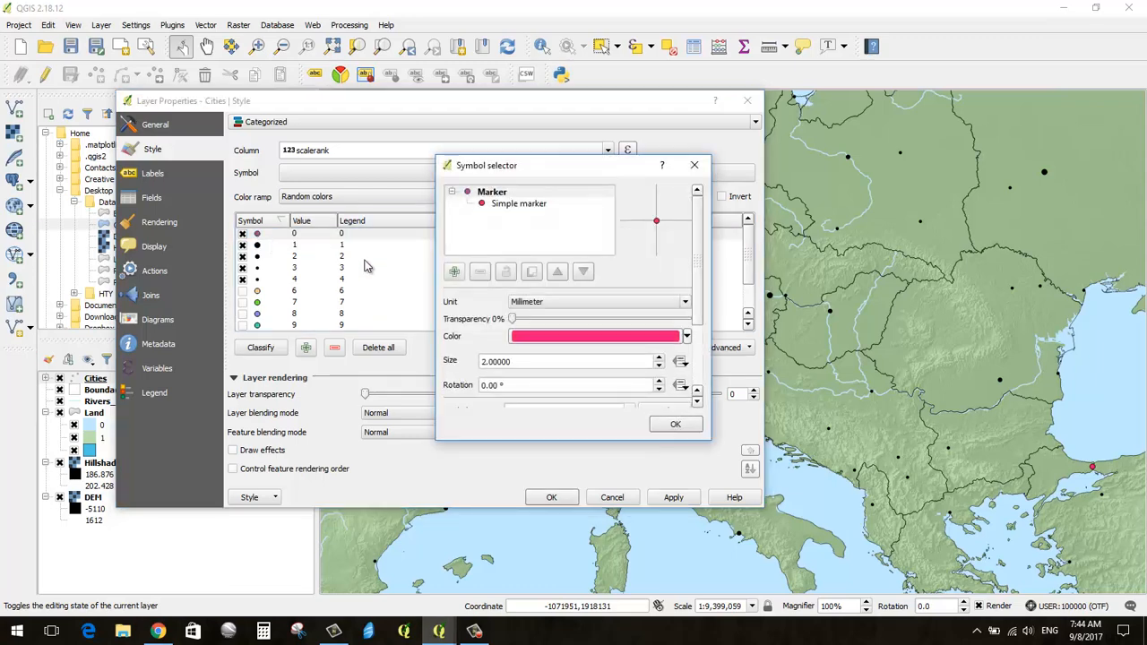
left_click(538, 206)
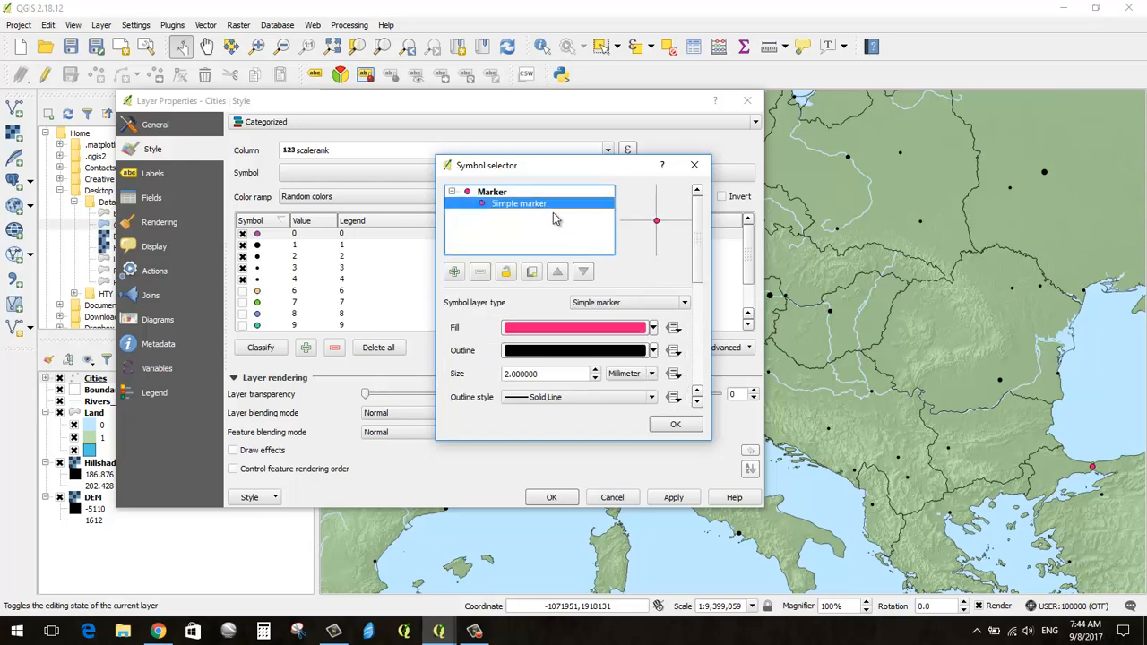
left_click_drag(700, 243, 690, 366)
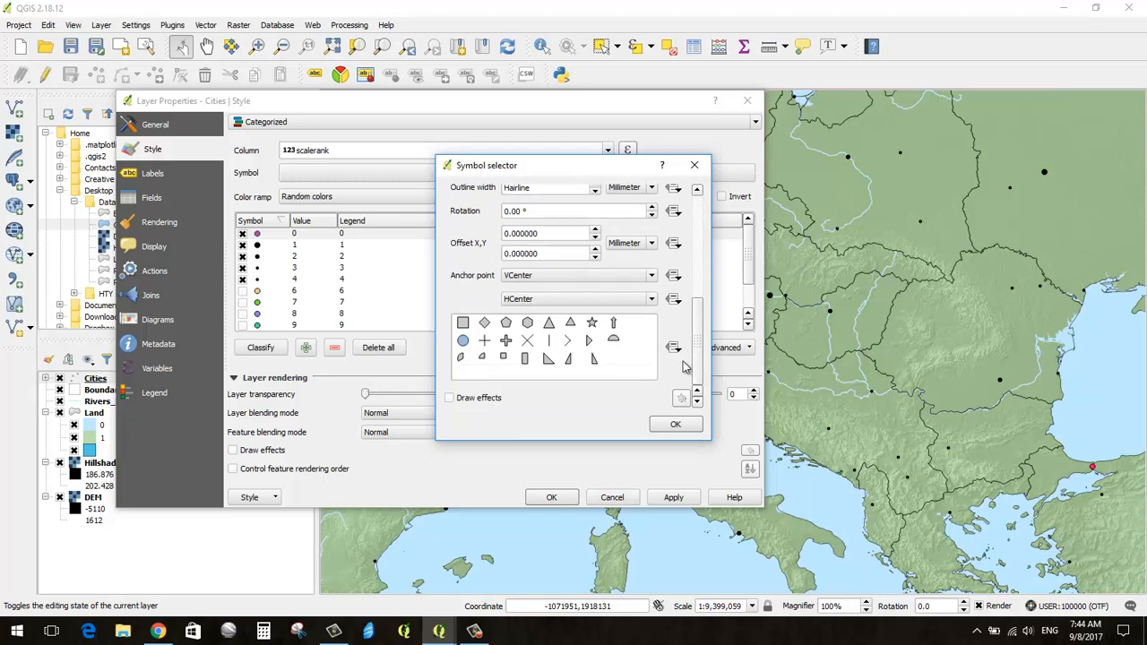
left_click(593, 325)
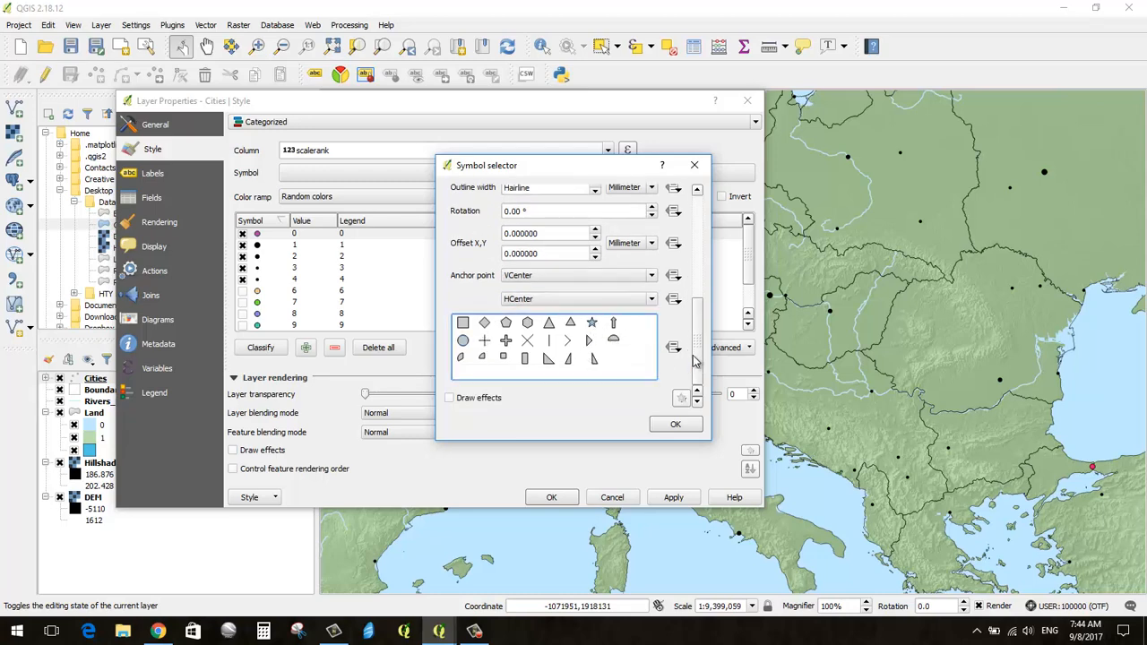
left_click_drag(696, 361, 705, 242)
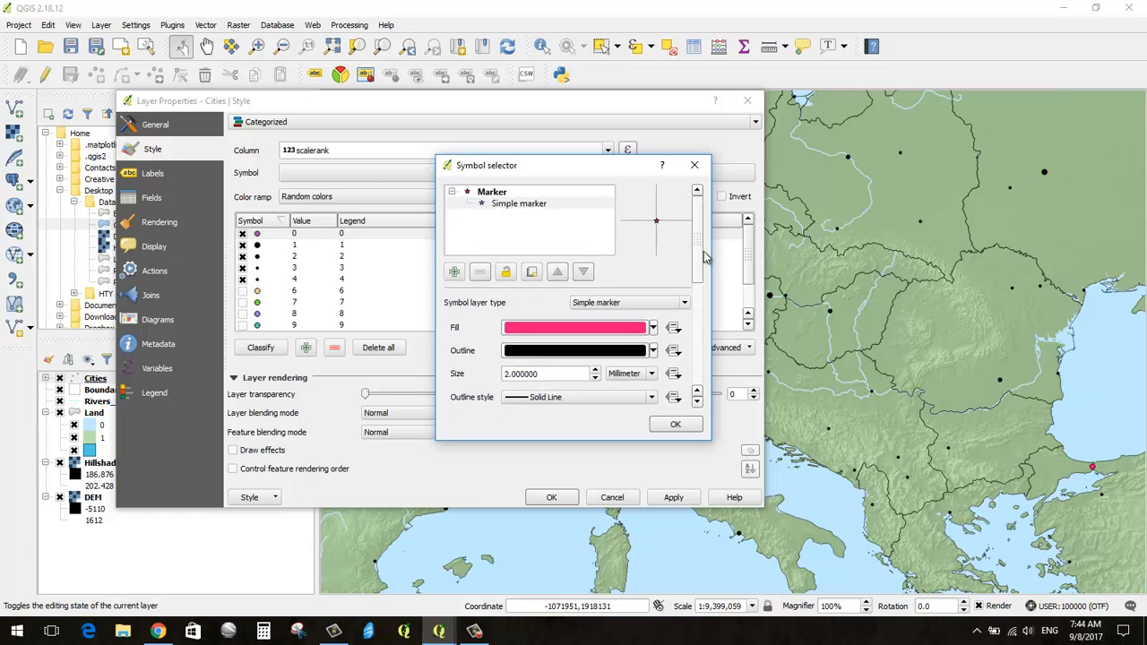
left_click(596, 370)
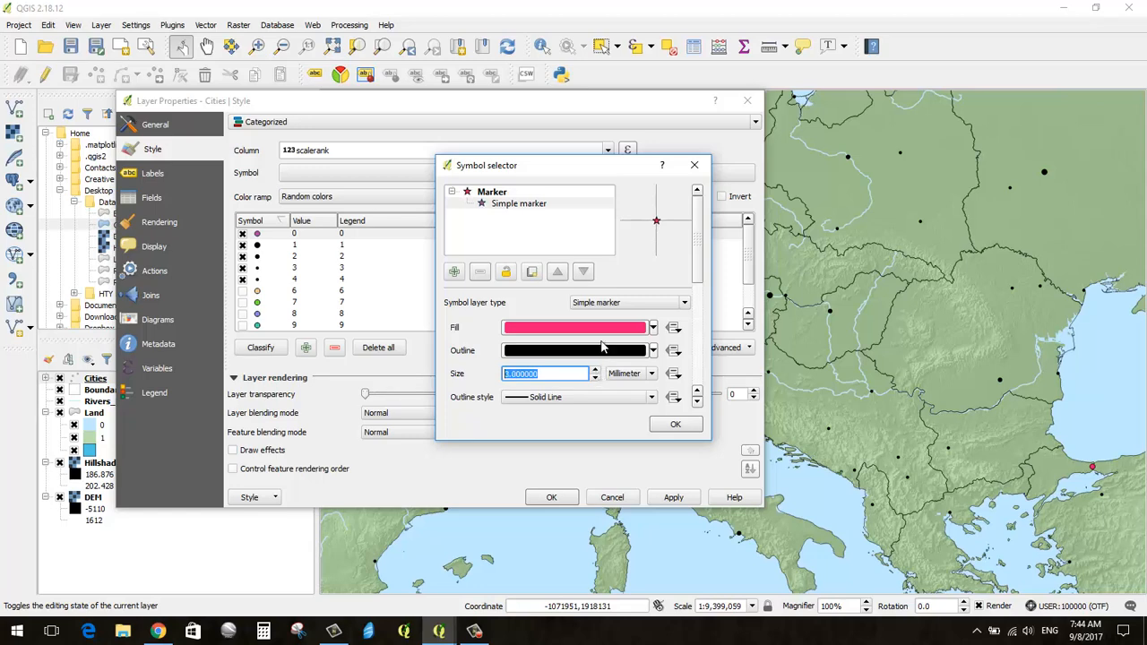
- Set the star marker's fill color to red (#ee1418), apply it, and check the stars on the map
left_click(551, 330)
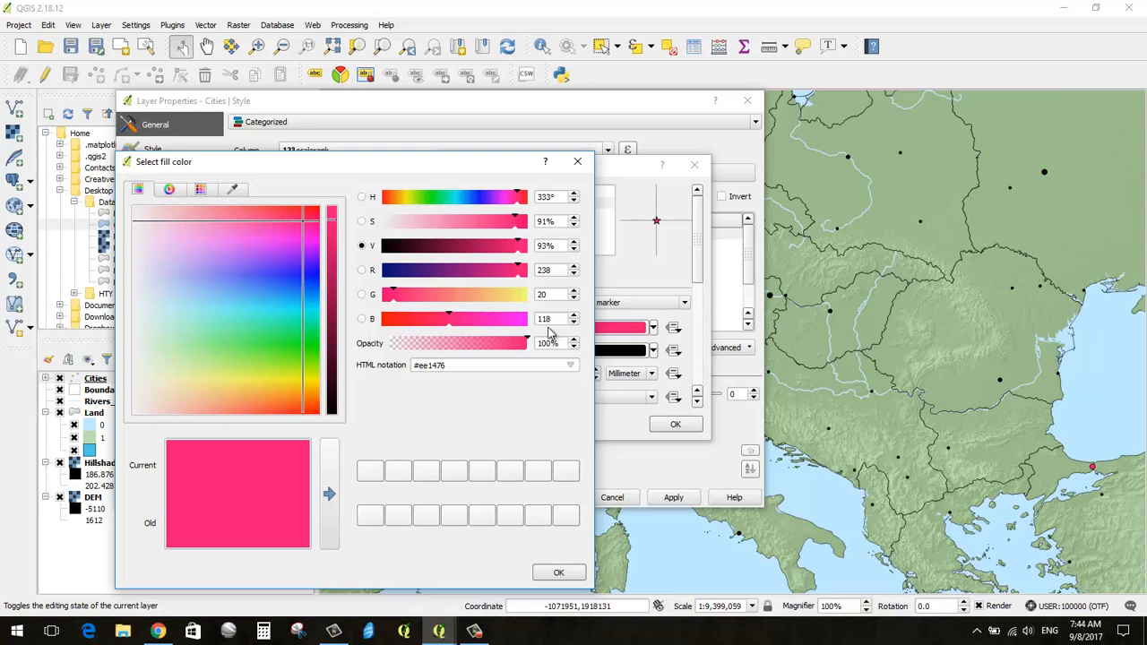
left_click_drag(518, 202, 546, 206)
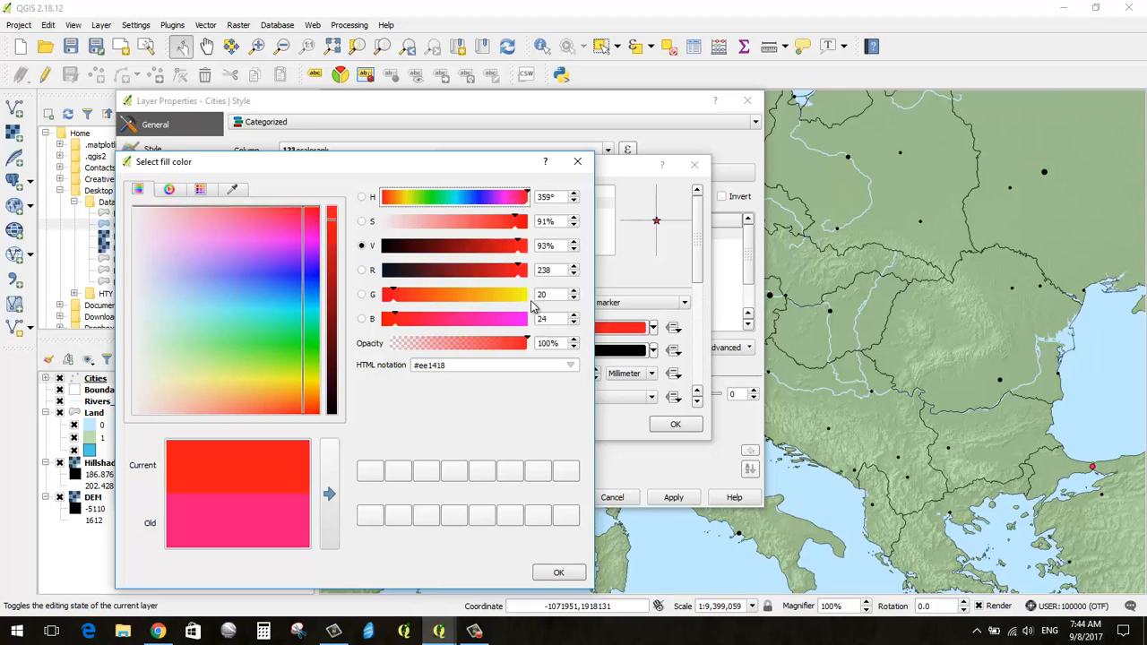
left_click(557, 572)
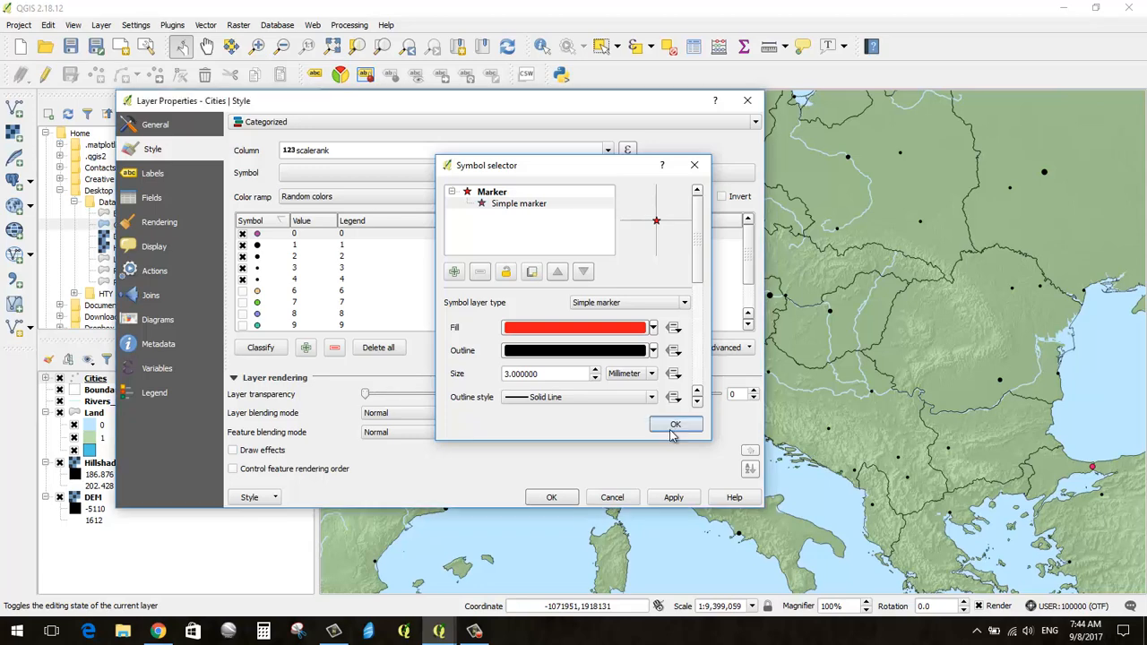
left_click(676, 424)
left_click(674, 504)
left_click_drag(630, 113, 66, 147)
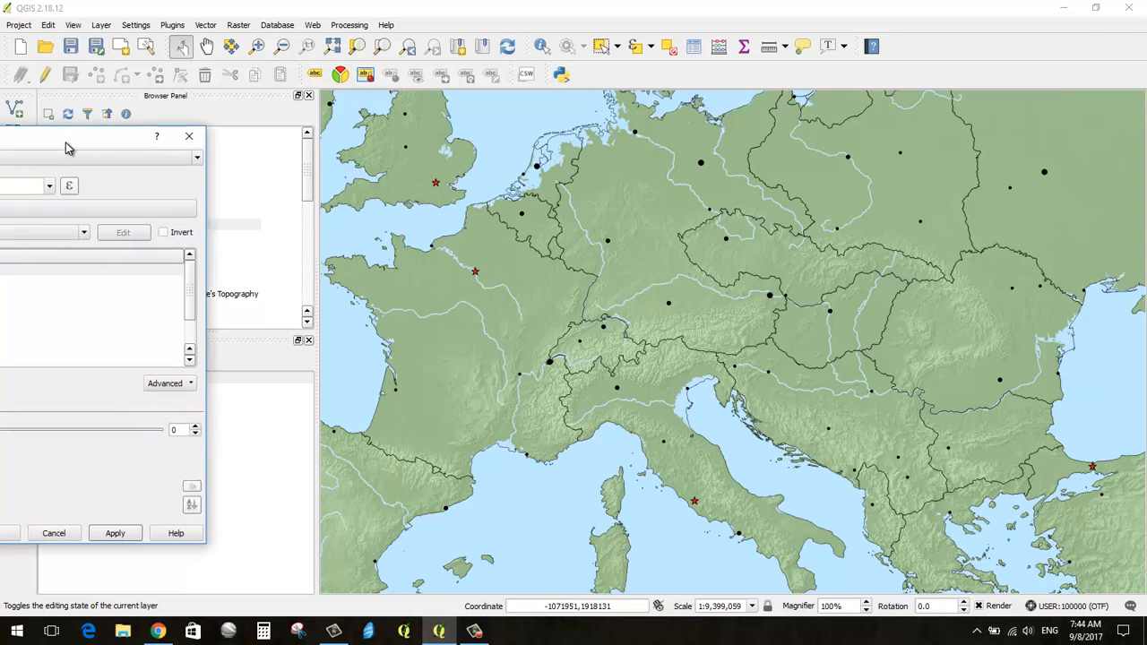
left_click_drag(70, 146, 77, 143)
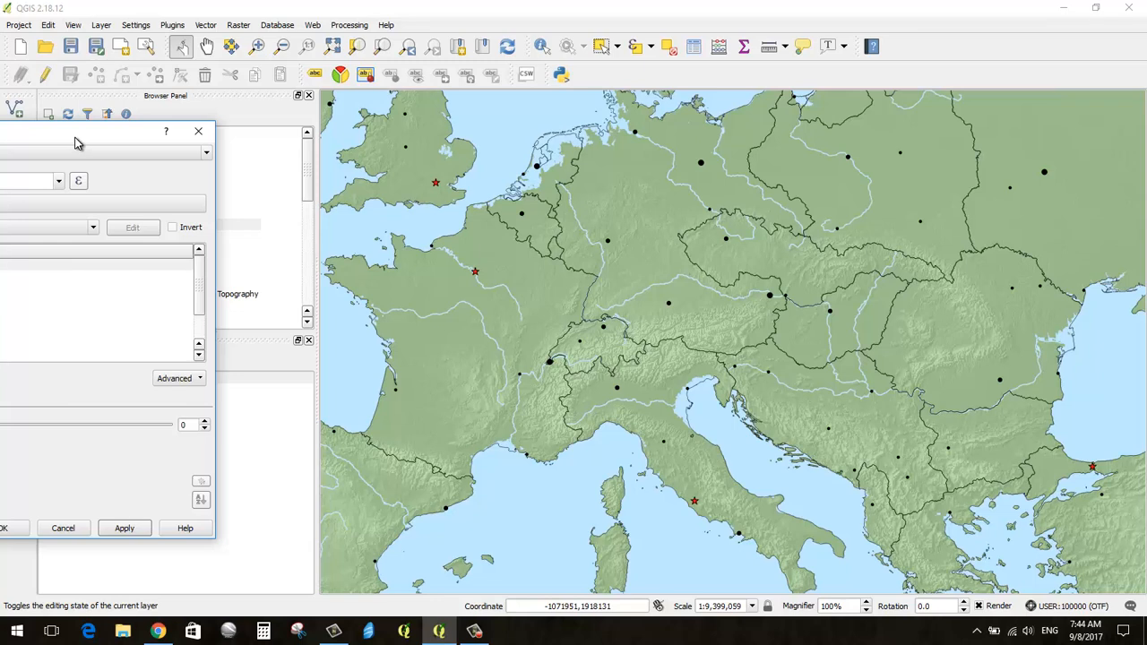
- Turn off the scalerank 4 city class and apply the change to the map
left_click_drag(77, 142, 587, 90)
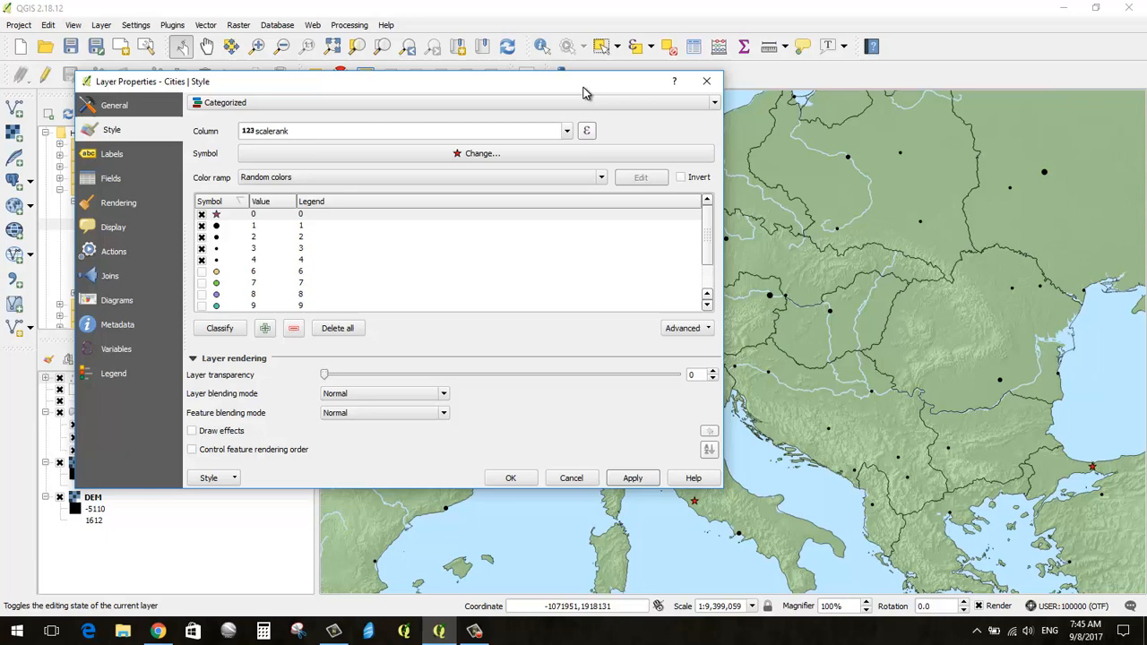
left_click(202, 260)
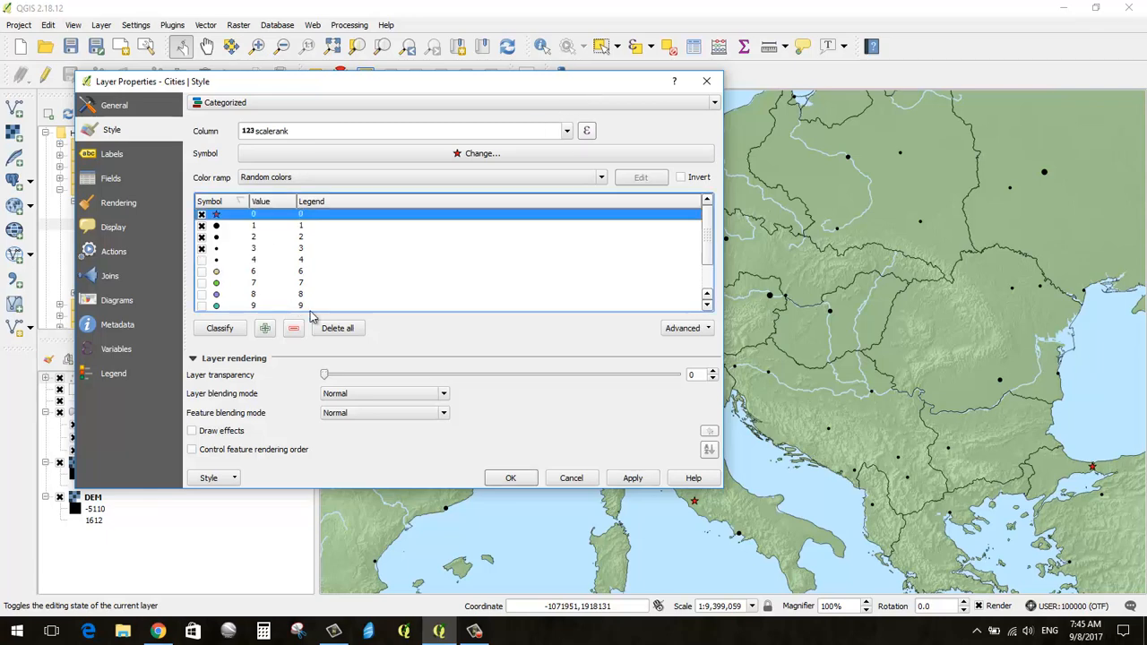
left_click(633, 478)
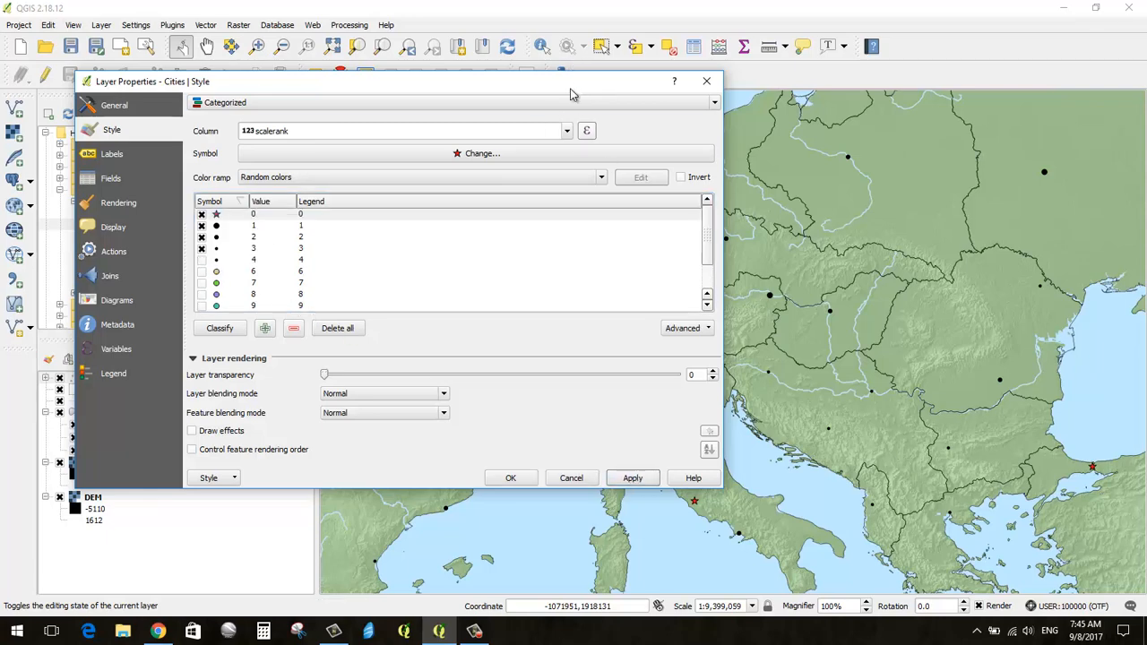
left_click_drag(572, 94, 726, 143)
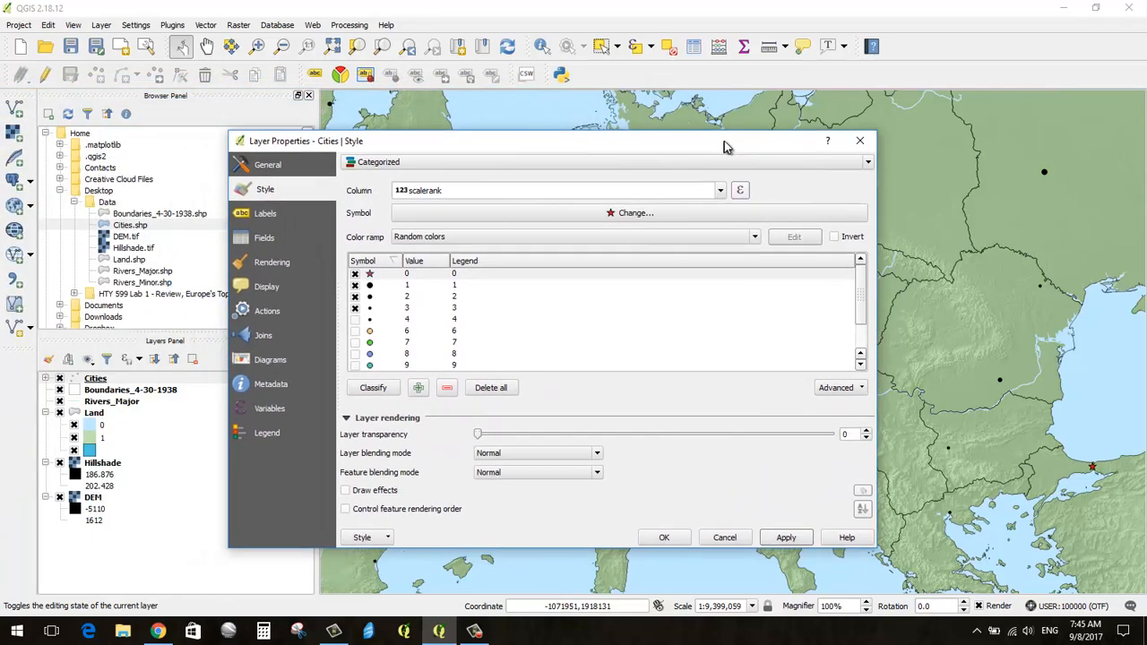
- Turn on labels for the Cities layer using the name field and apply them to the map
left_click(285, 218)
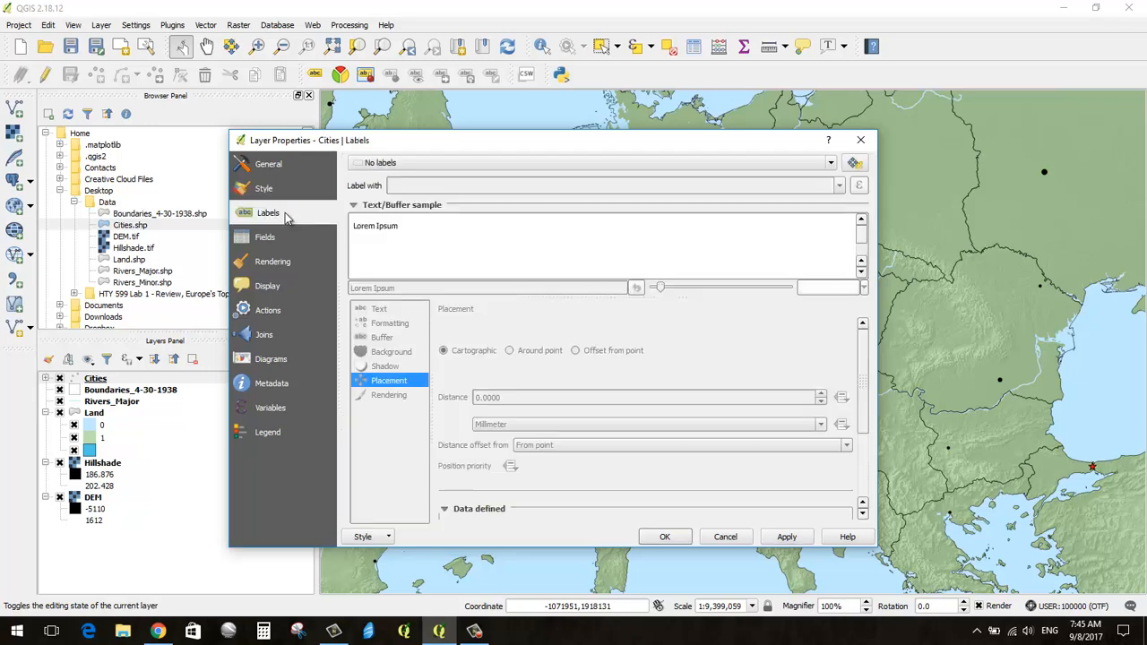
left_click(383, 165)
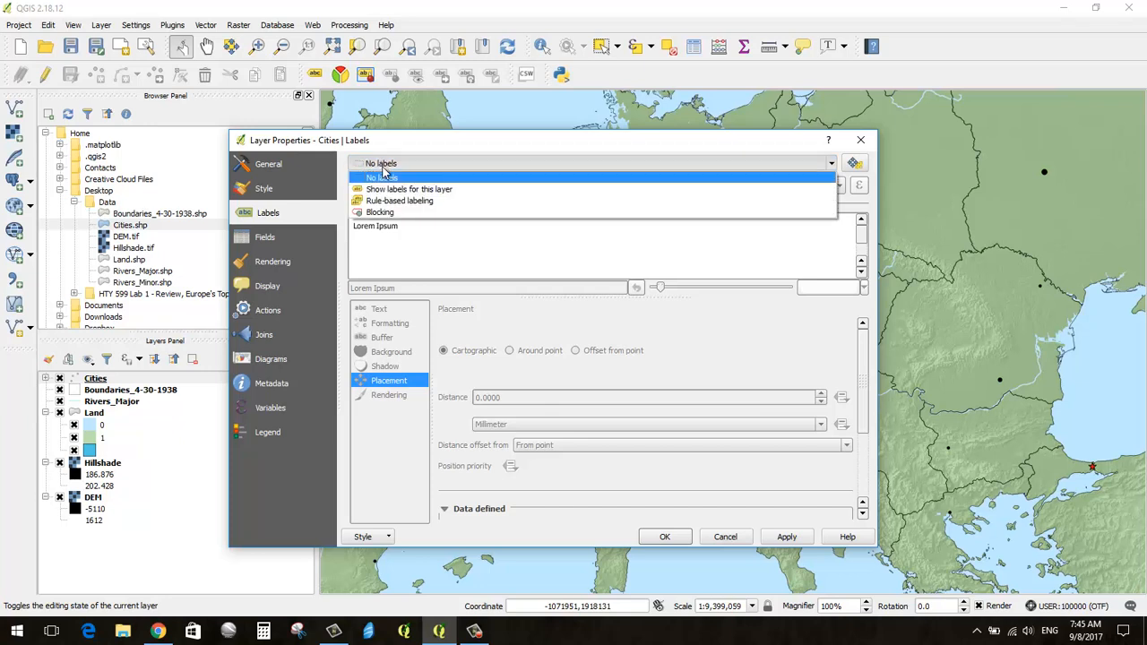
left_click(389, 163)
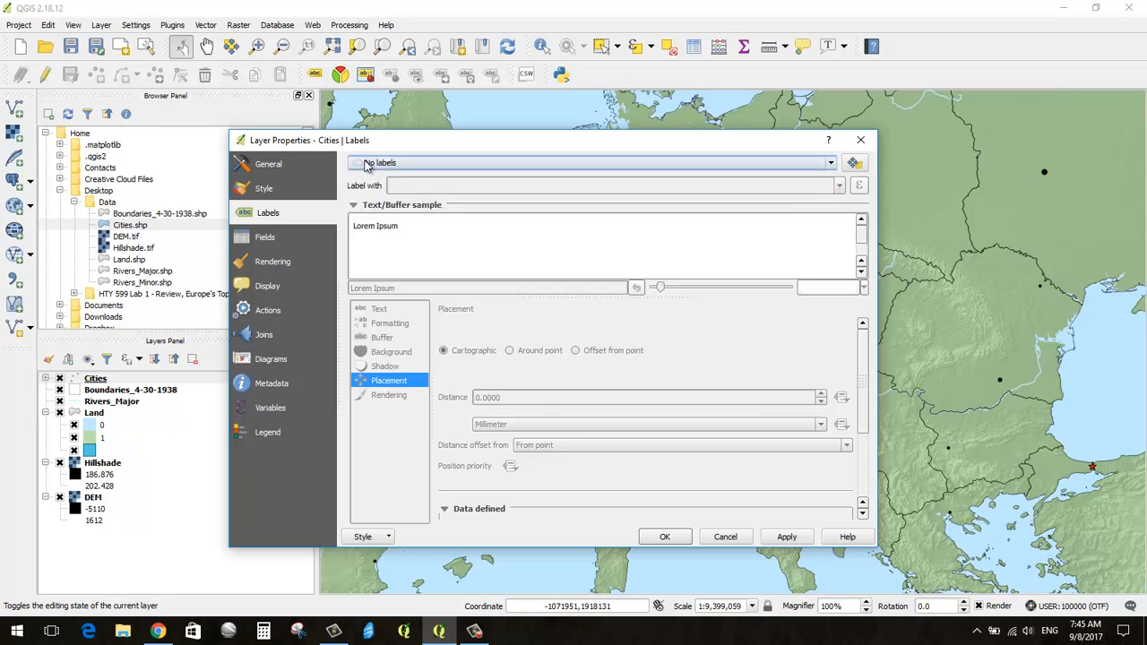
left_click(377, 164)
left_click(397, 183)
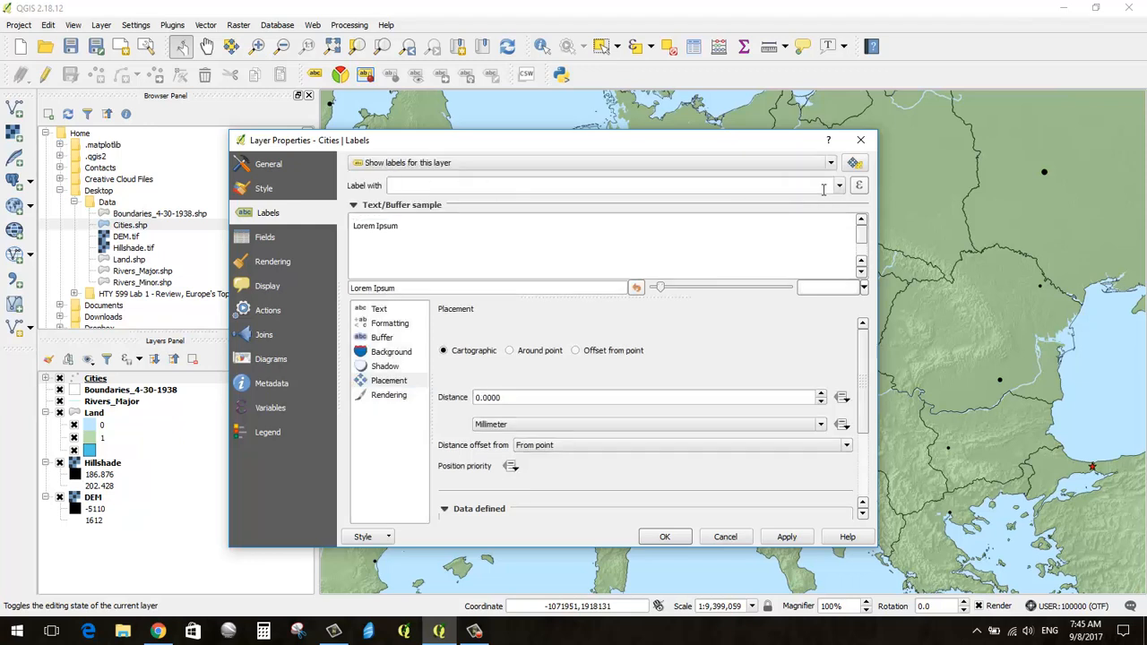
left_click(839, 186)
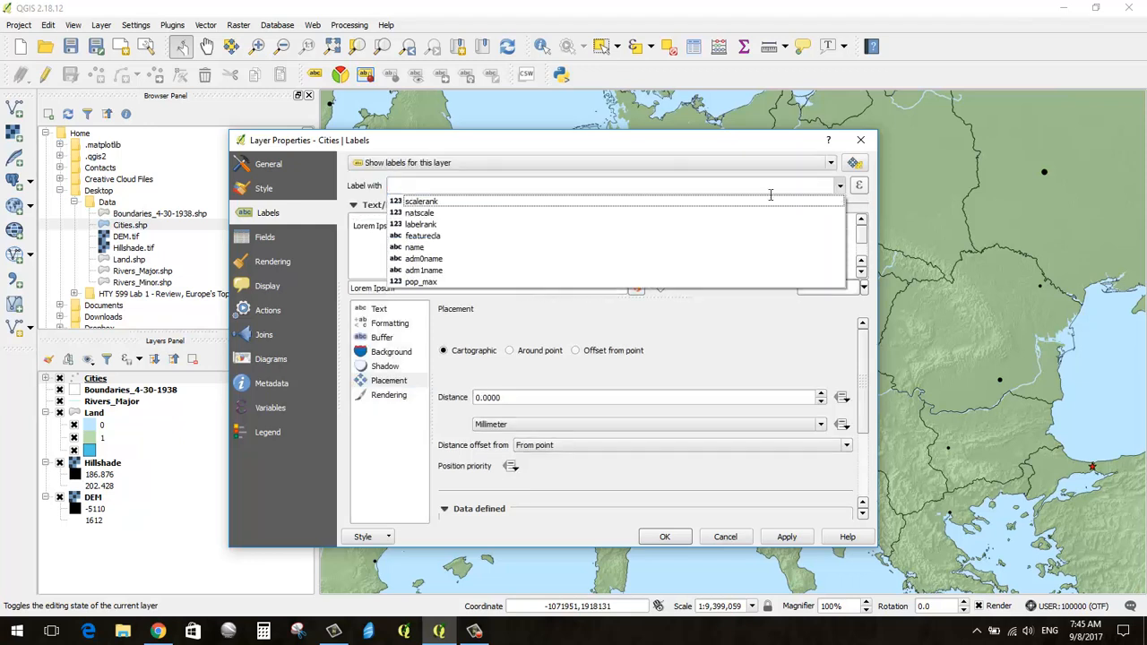
left_click(414, 249)
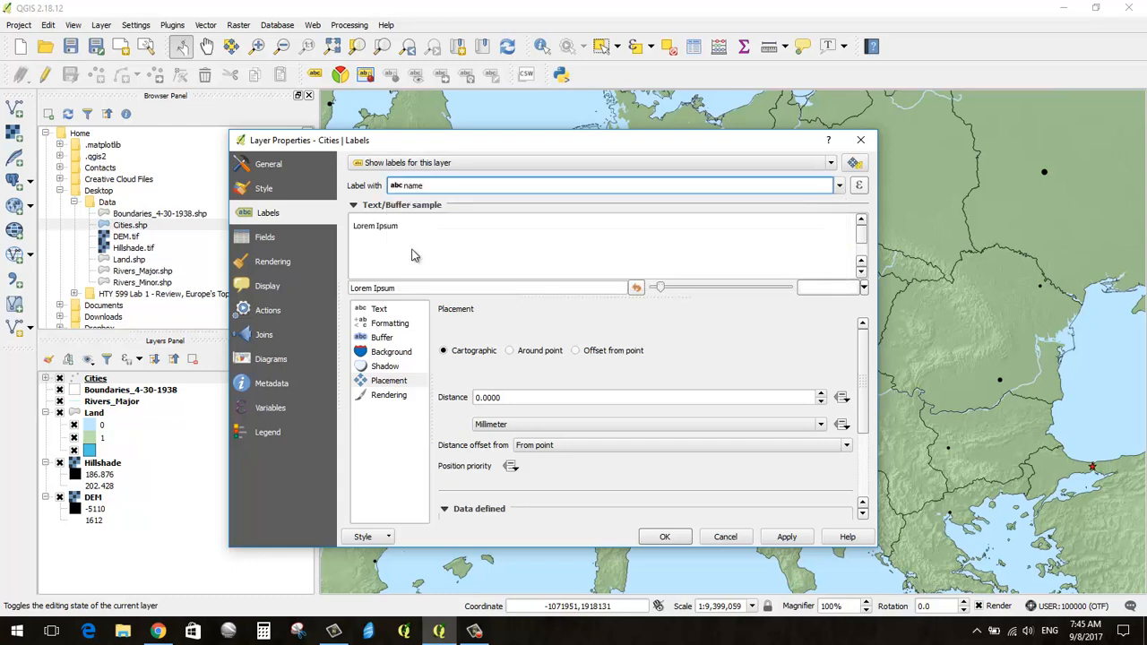
left_click_drag(608, 141, 108, 67)
left_click(287, 463)
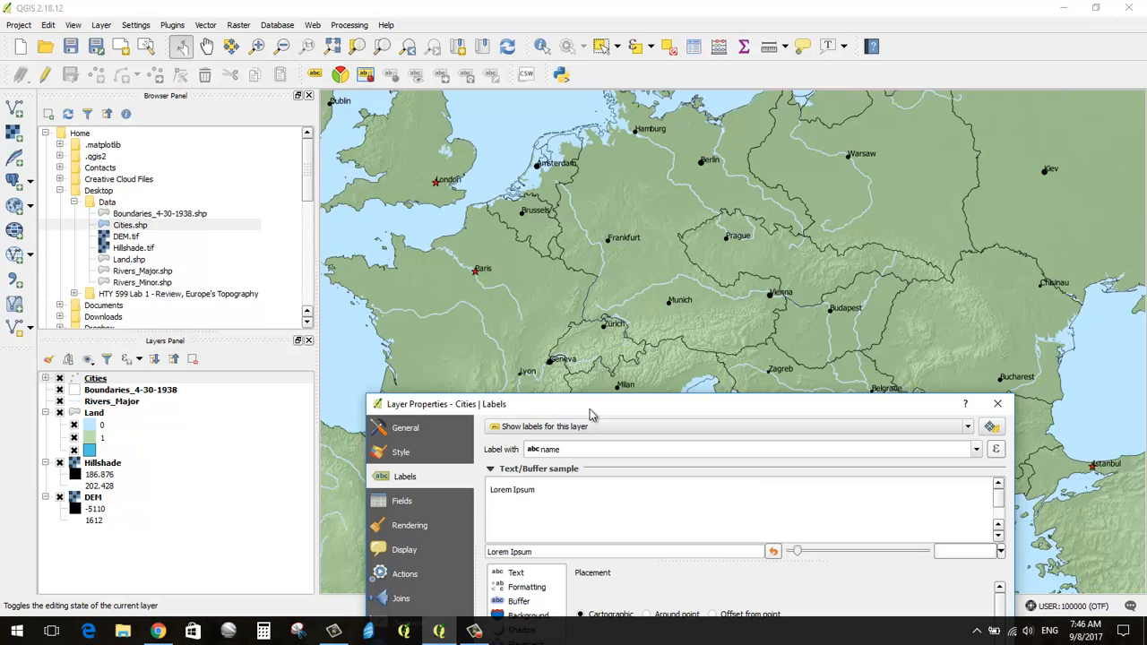
- Set the city labels' placement distance to 0.7 mm from their points and apply it to the map
left_click_drag(591, 414, 470, 170)
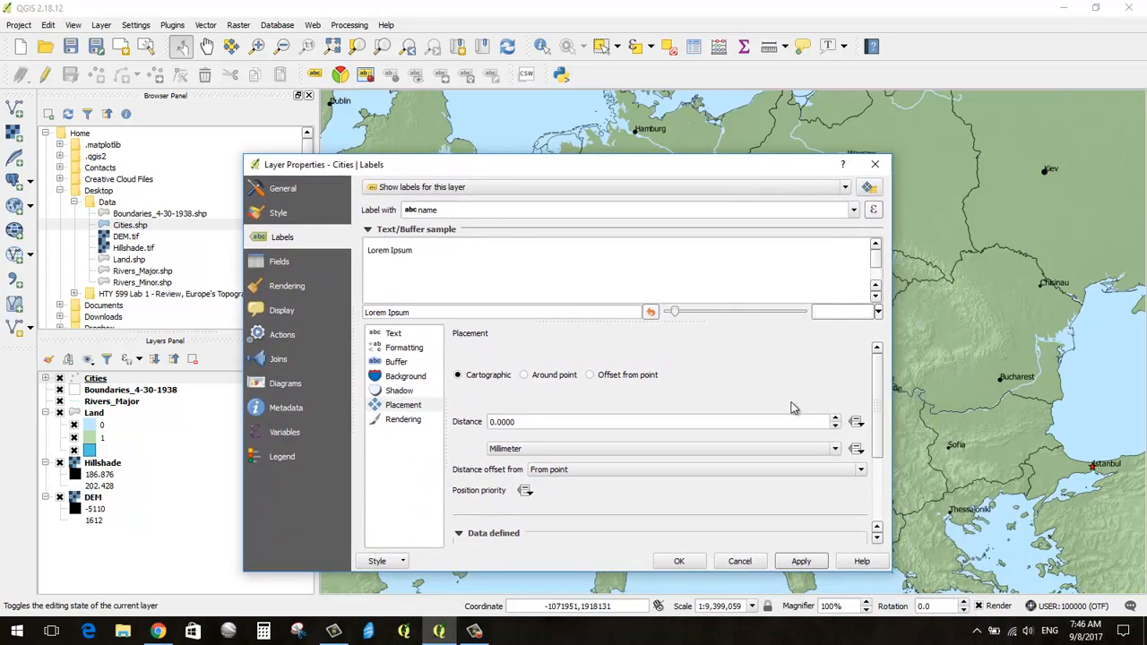
left_click(835, 419)
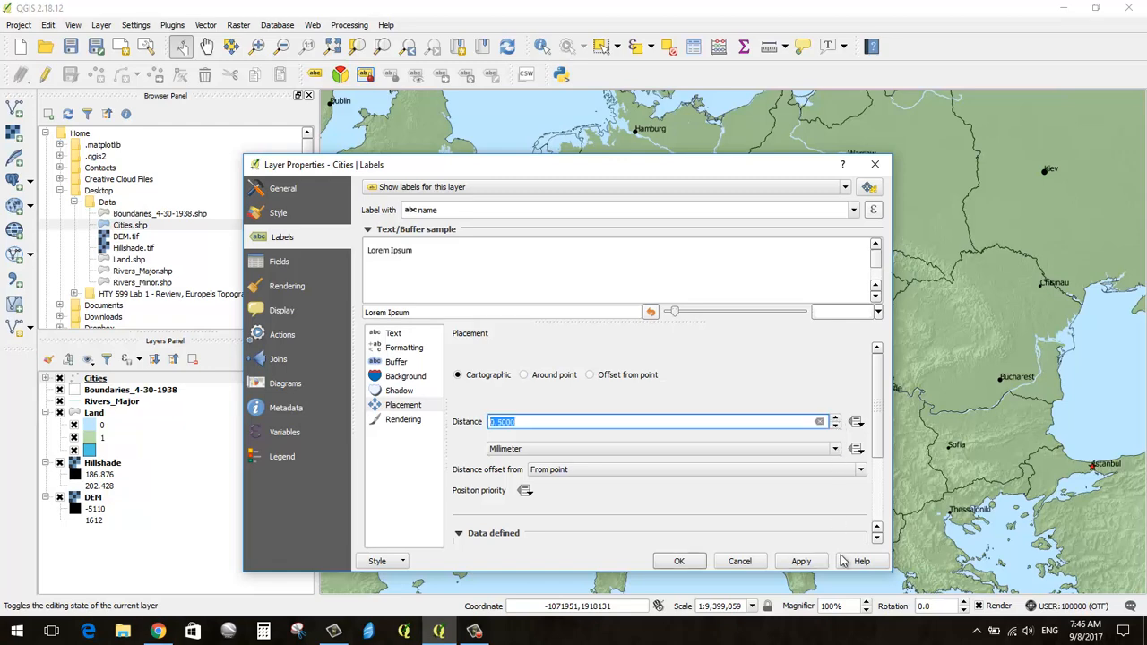
left_click(801, 561)
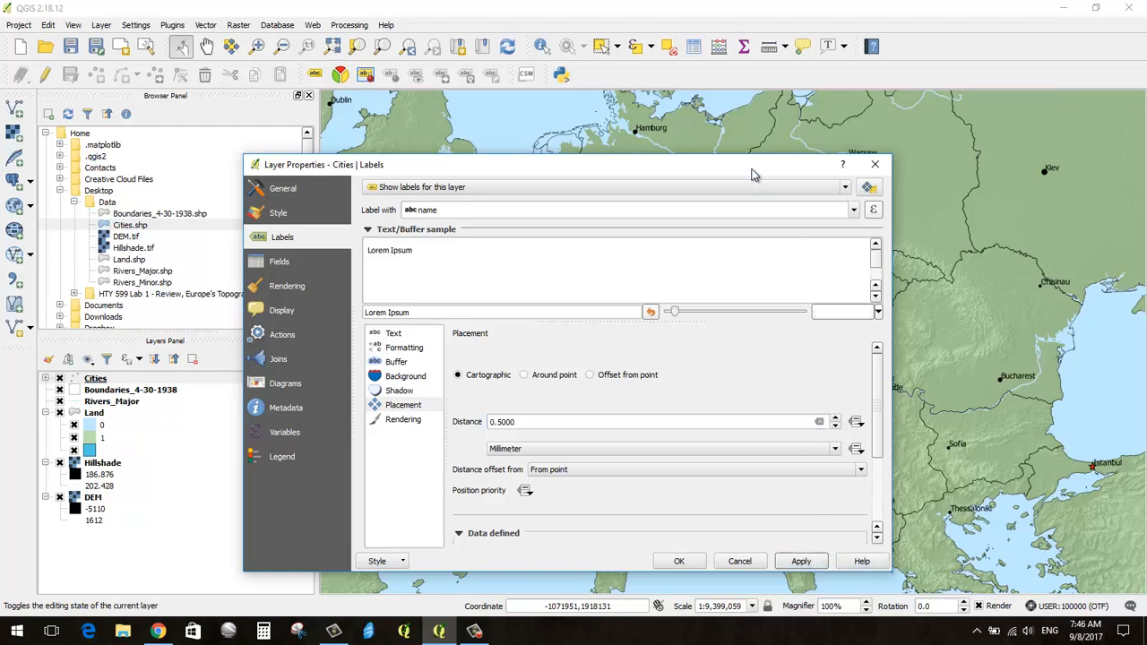
left_click_drag(753, 175, 762, 197)
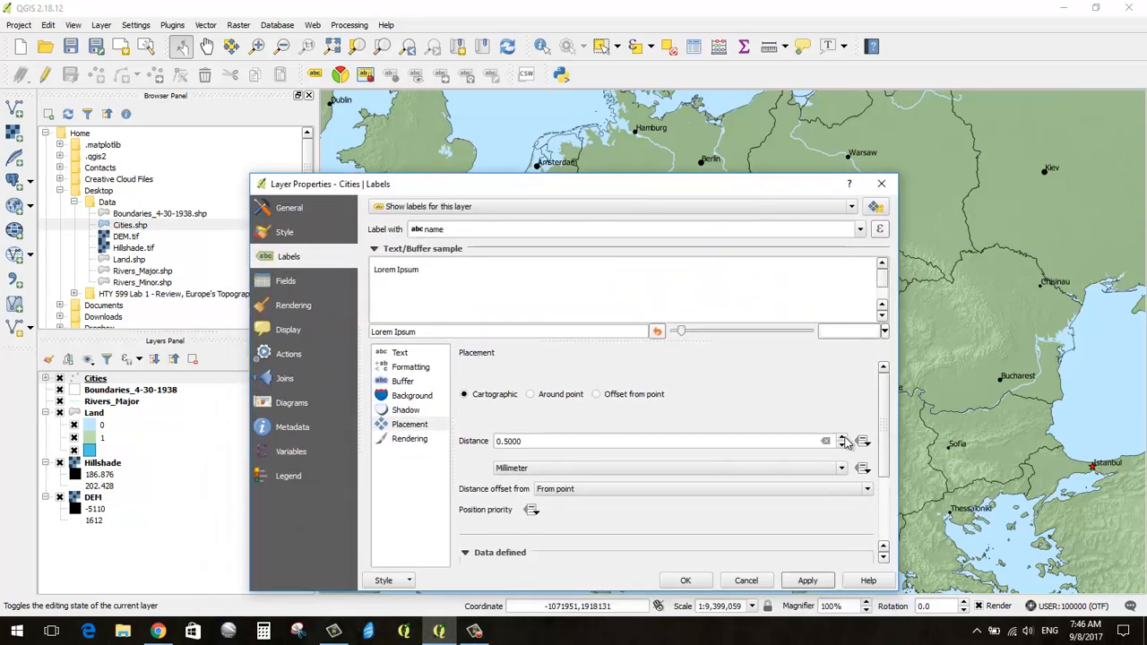
left_click(844, 438)
left_click(844, 438)
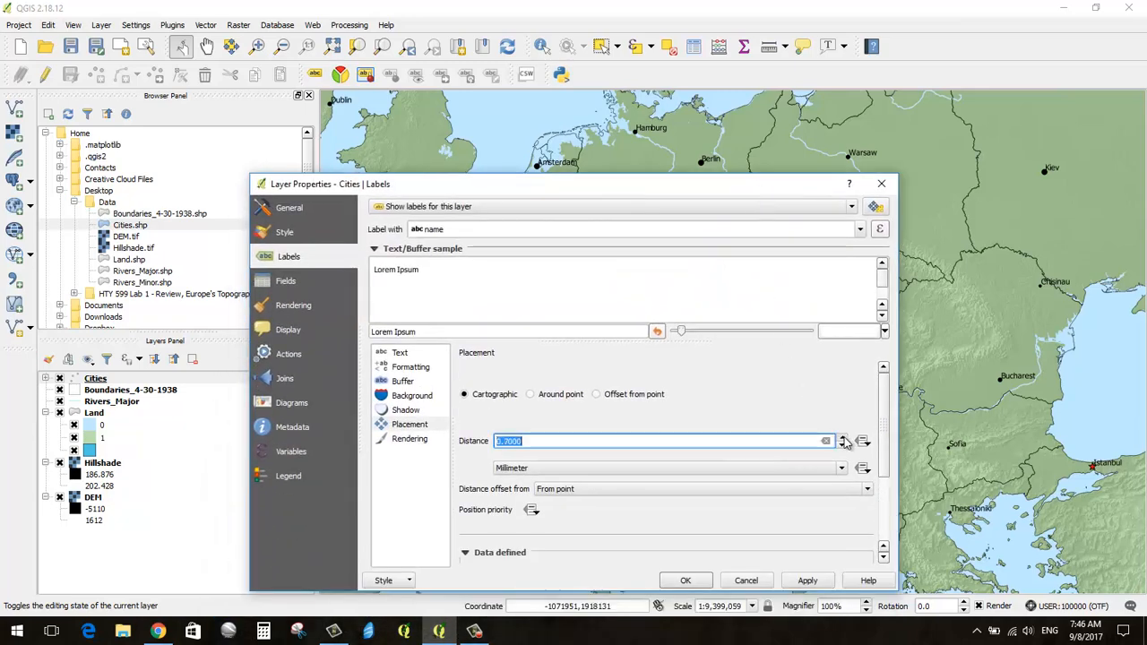
left_click(808, 580)
left_click_drag(753, 190, 708, 285)
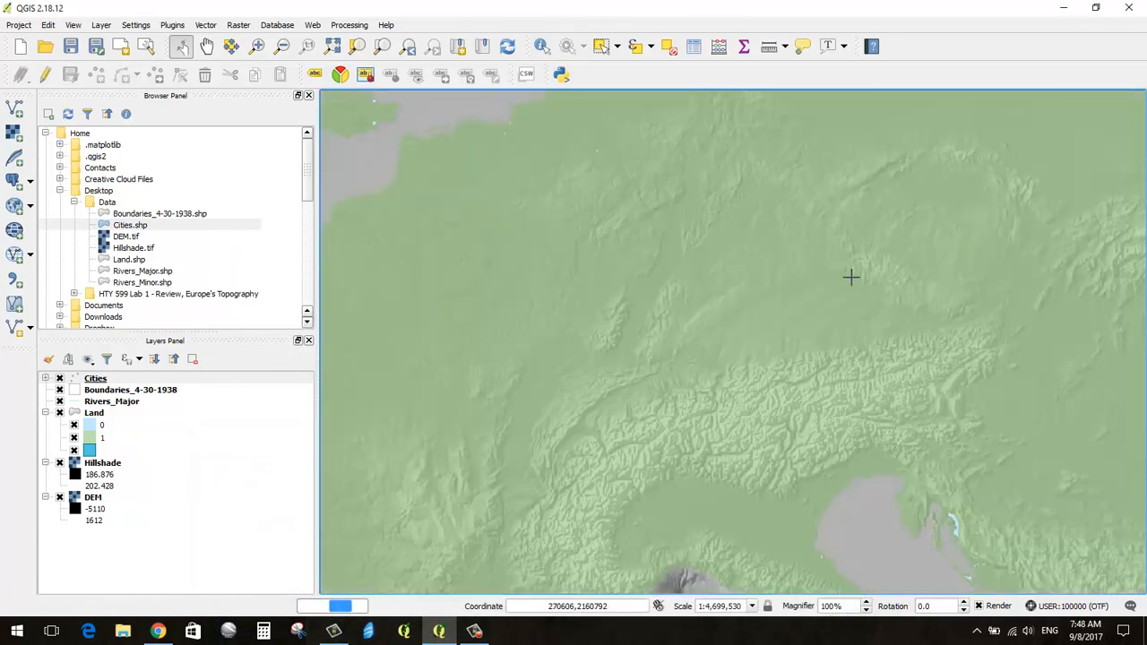
- Zoom the map to frame central Europe, from London and Paris across to Warsaw, Budapest and Sarajevo
scroll(697, 357, "down", 1)
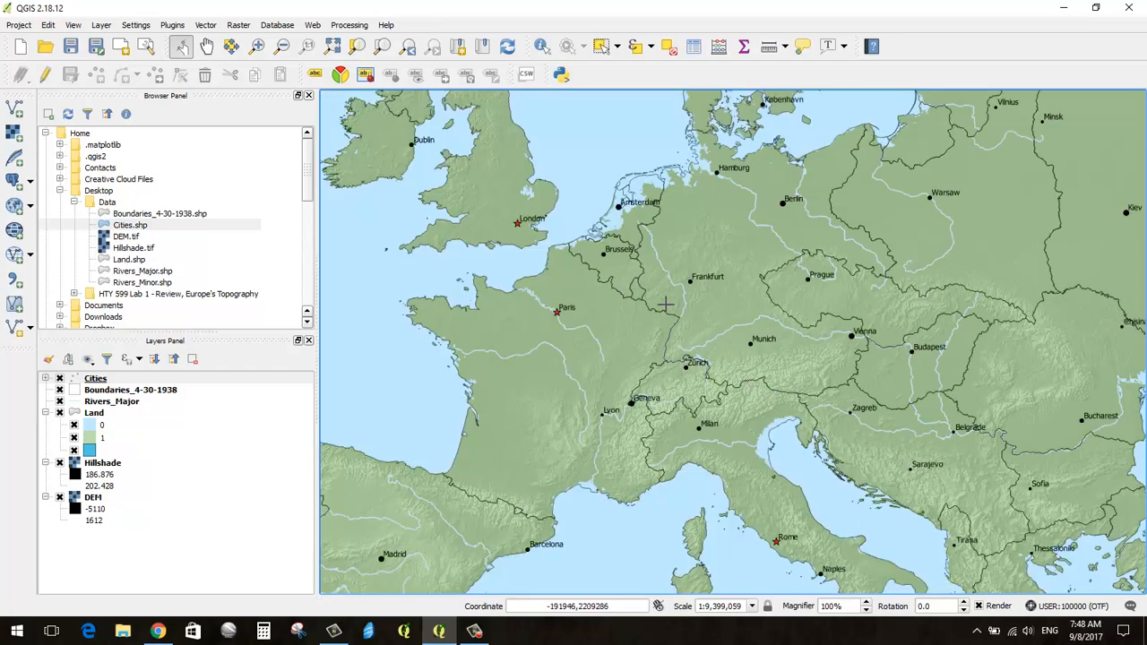
left_click(257, 45)
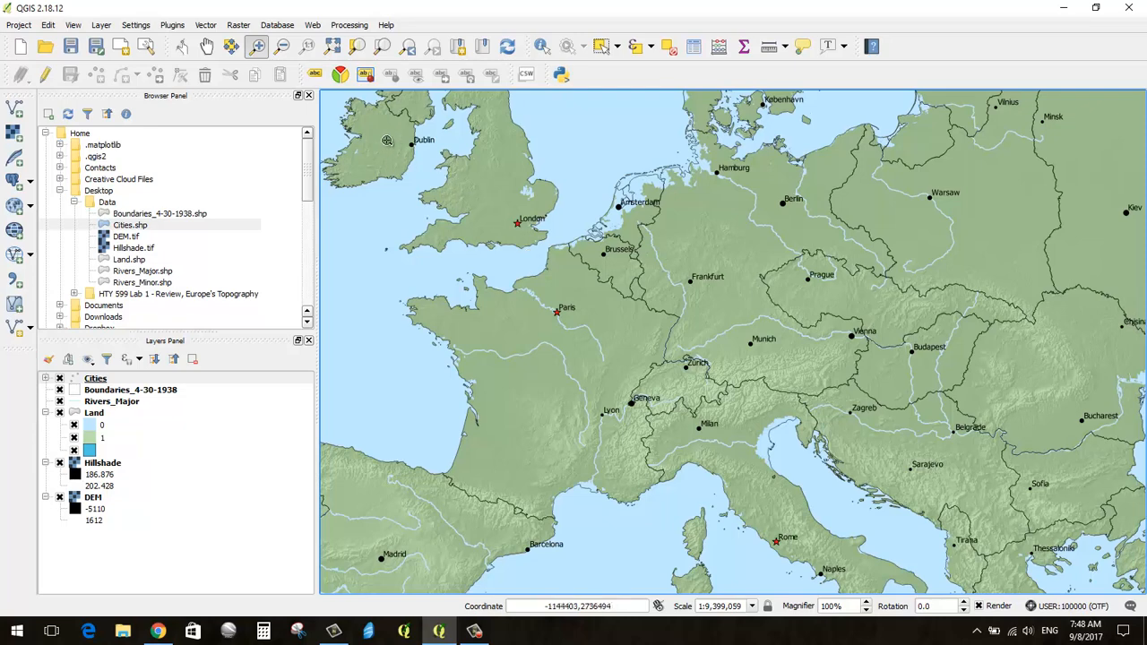
left_click_drag(398, 147, 976, 529)
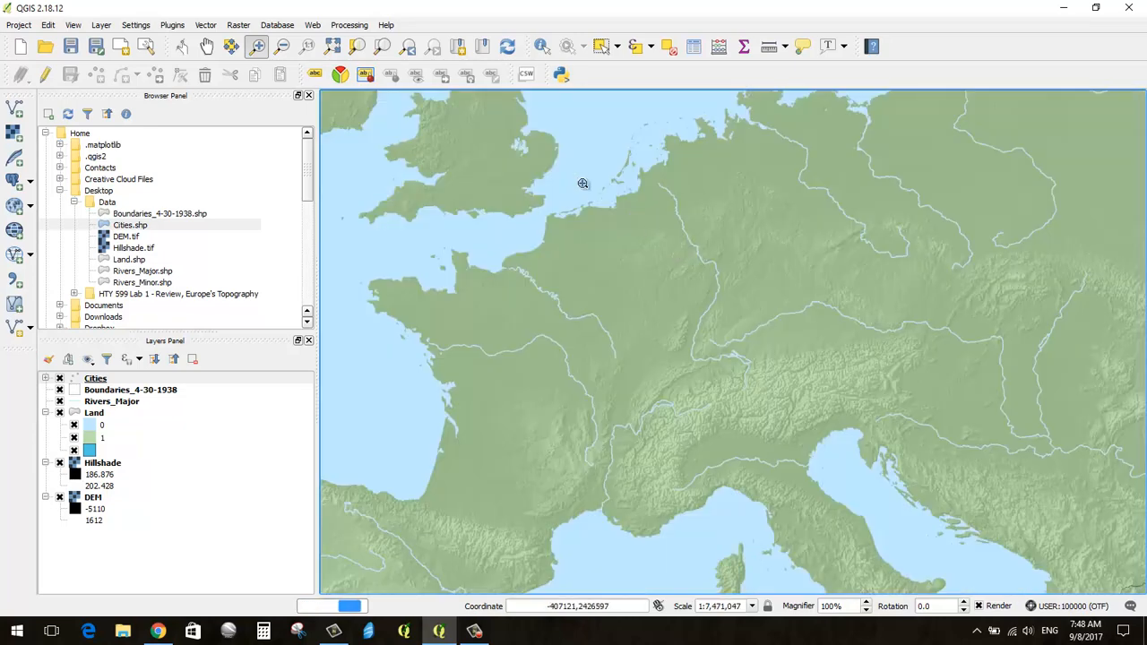
left_click_drag(455, 145, 993, 540)
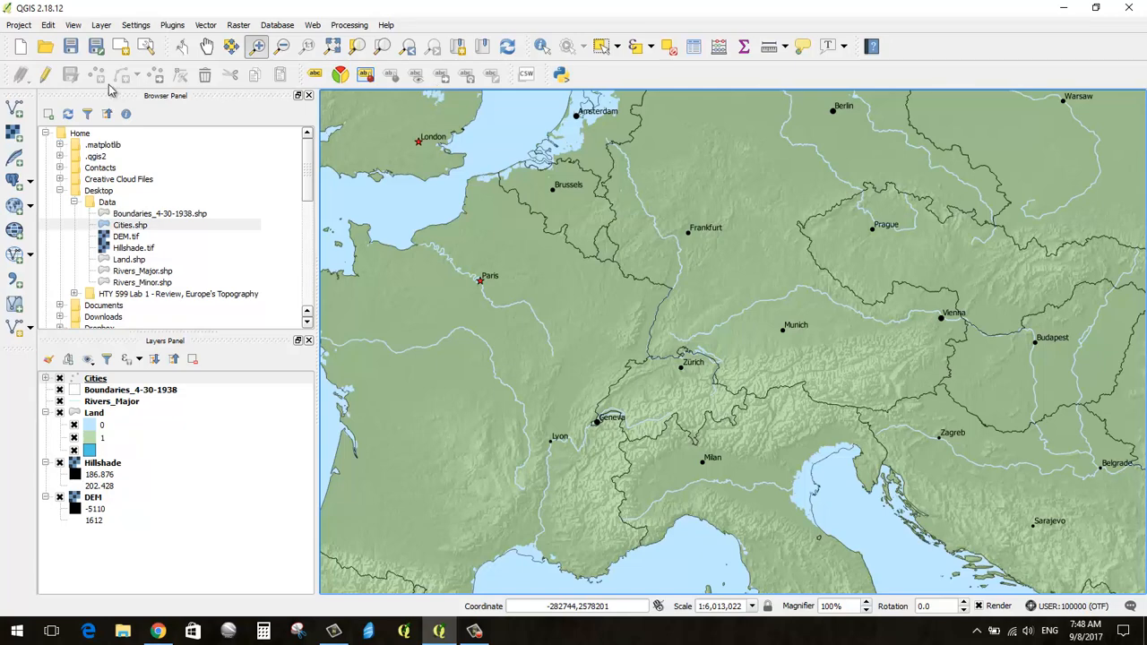
- Save the project to the Desktop as a QGIS file named Basemap
left_click(31, 28)
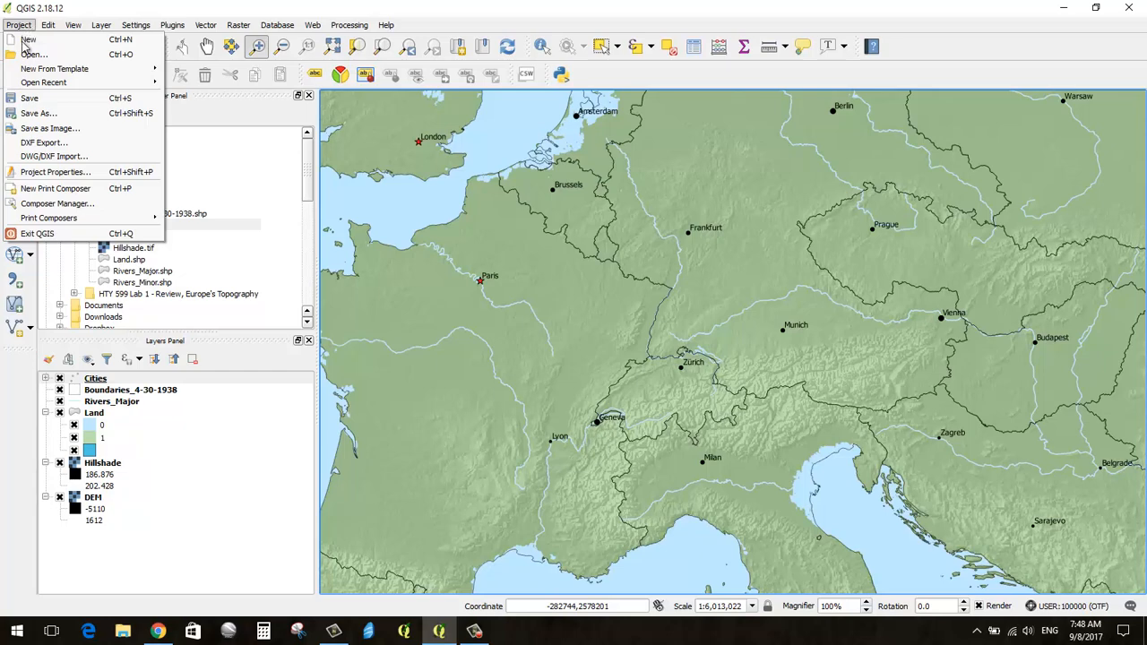
left_click(32, 101)
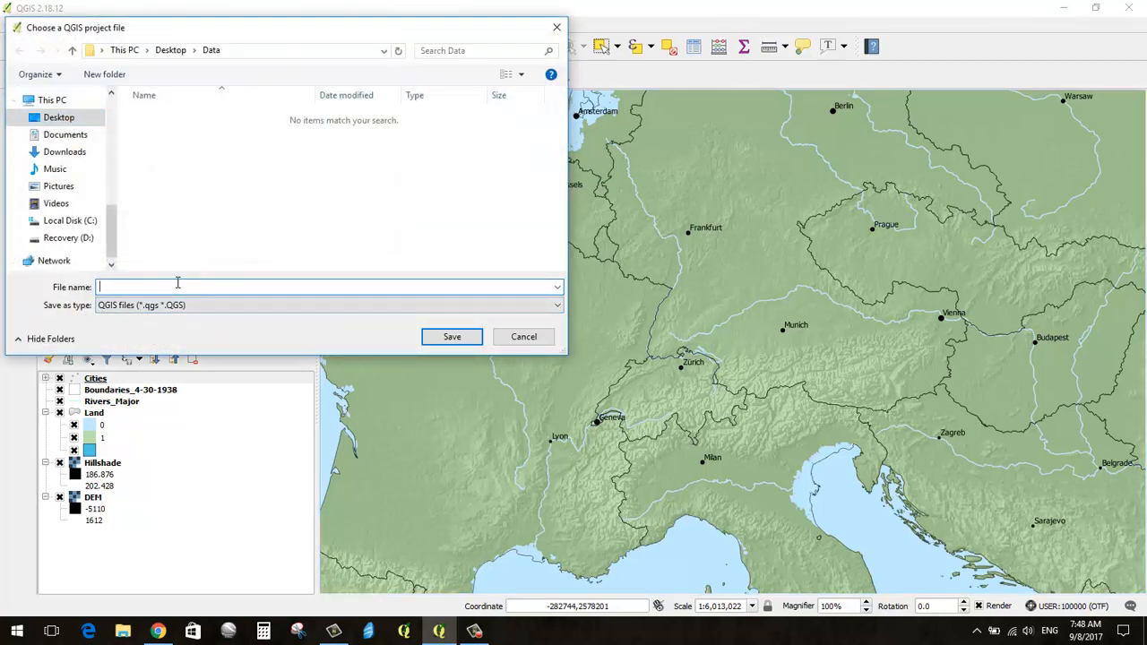
type("Basemap")
left_click(173, 52)
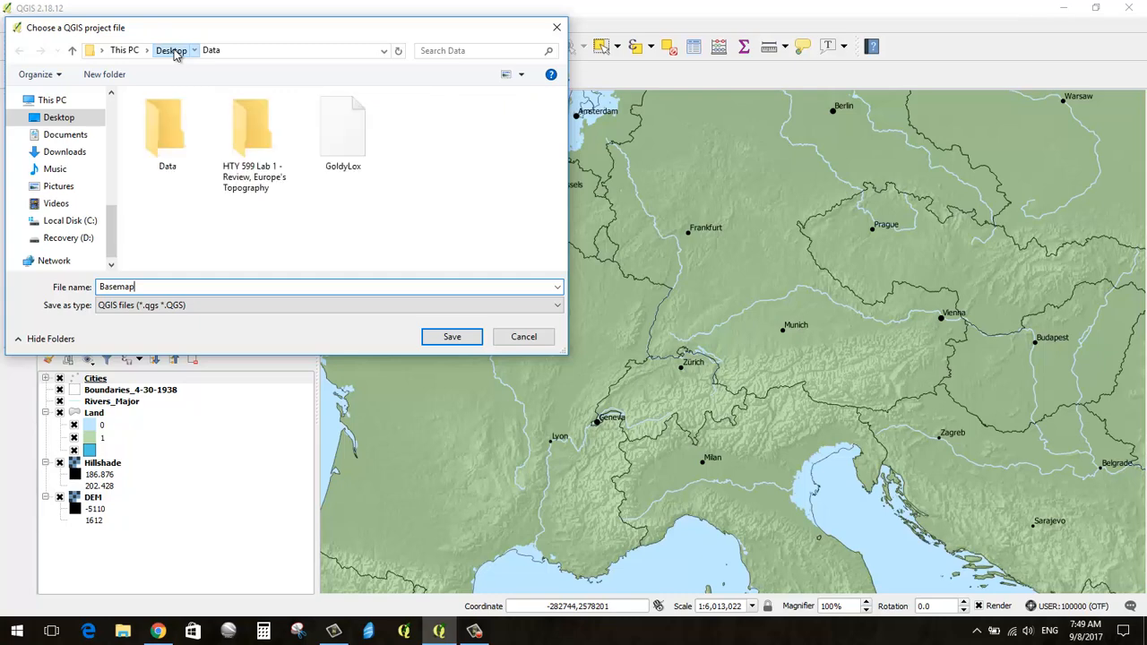
left_click(466, 338)
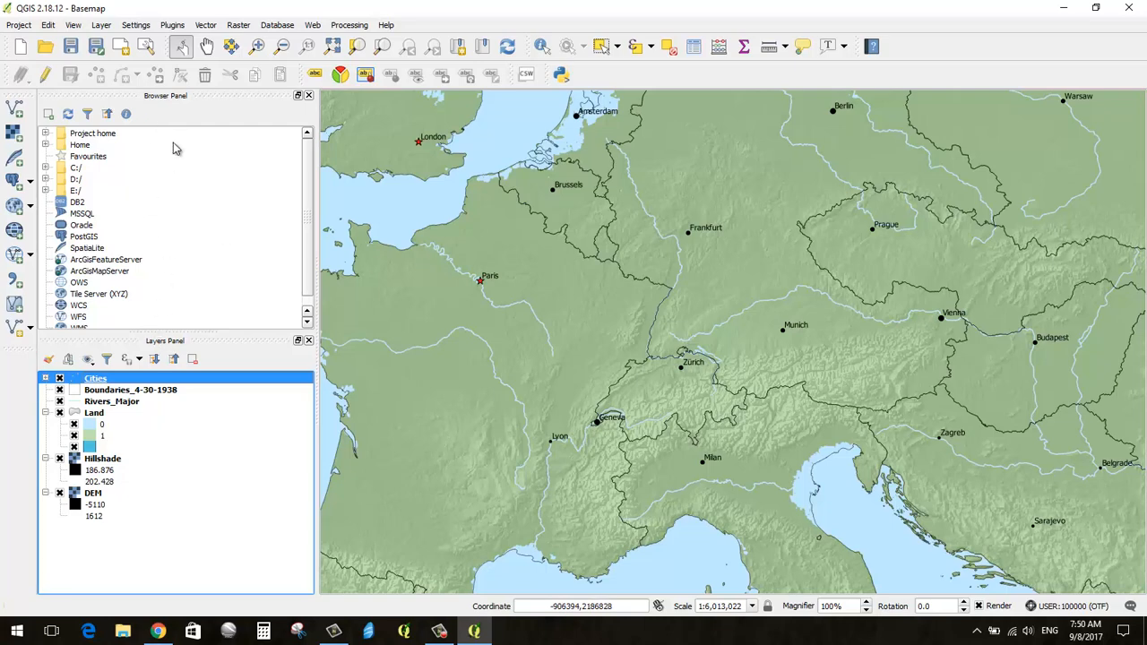
- Export the map view as a PNG image to the Desktop, naming it "Map_" followed by the author's surname
left_click(25, 25)
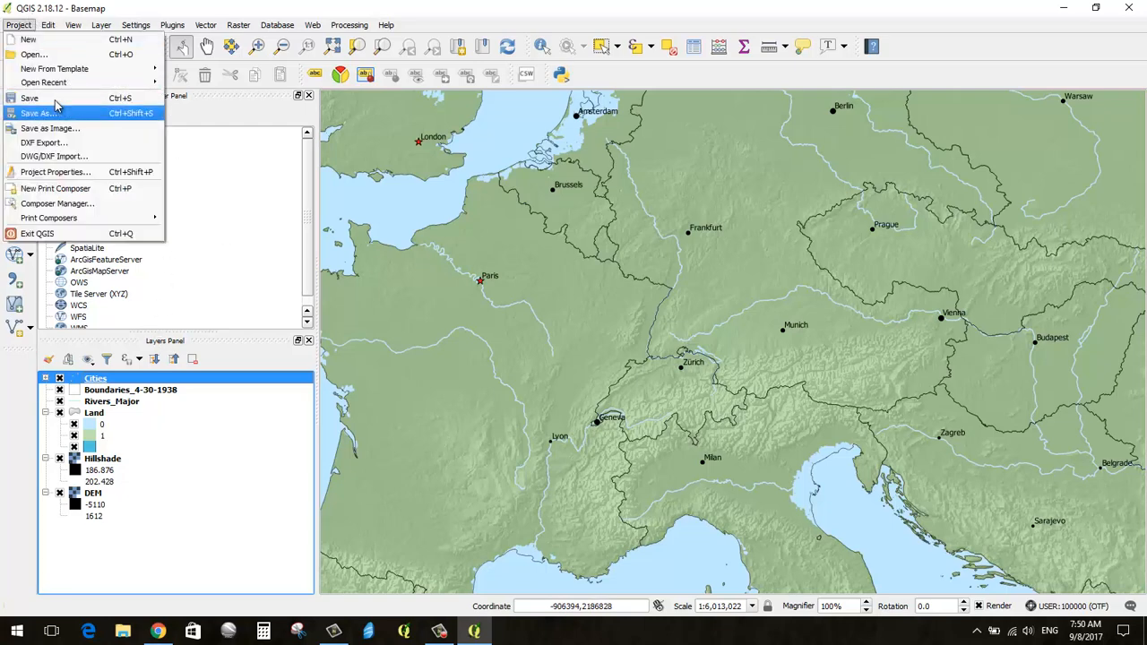
left_click(54, 128)
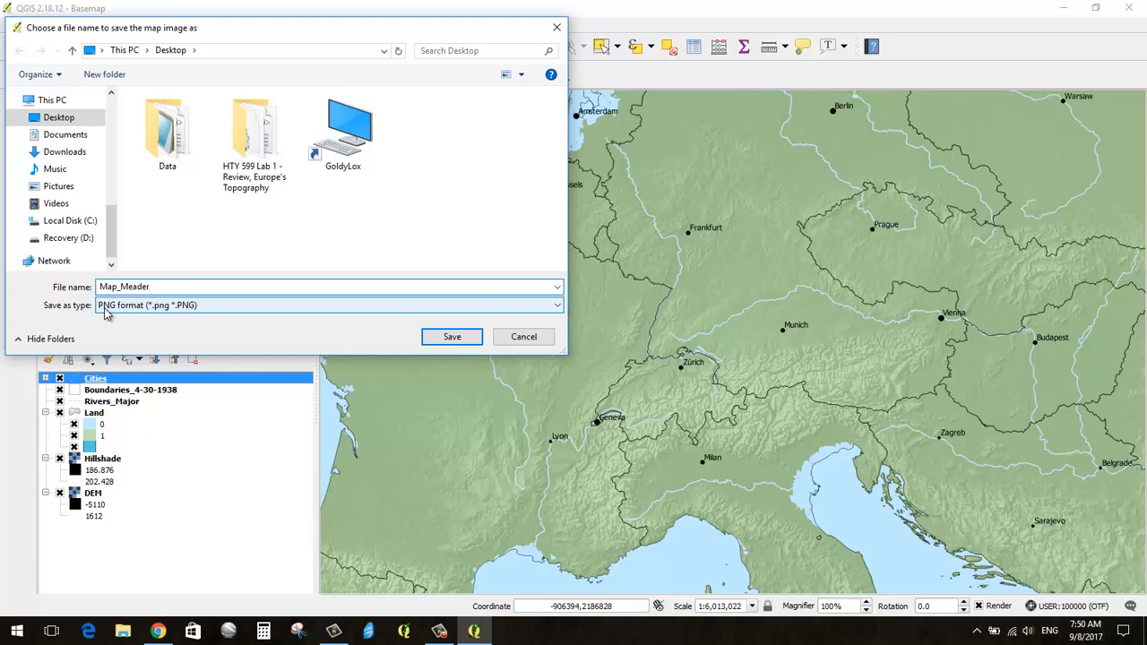
left_click(453, 339)
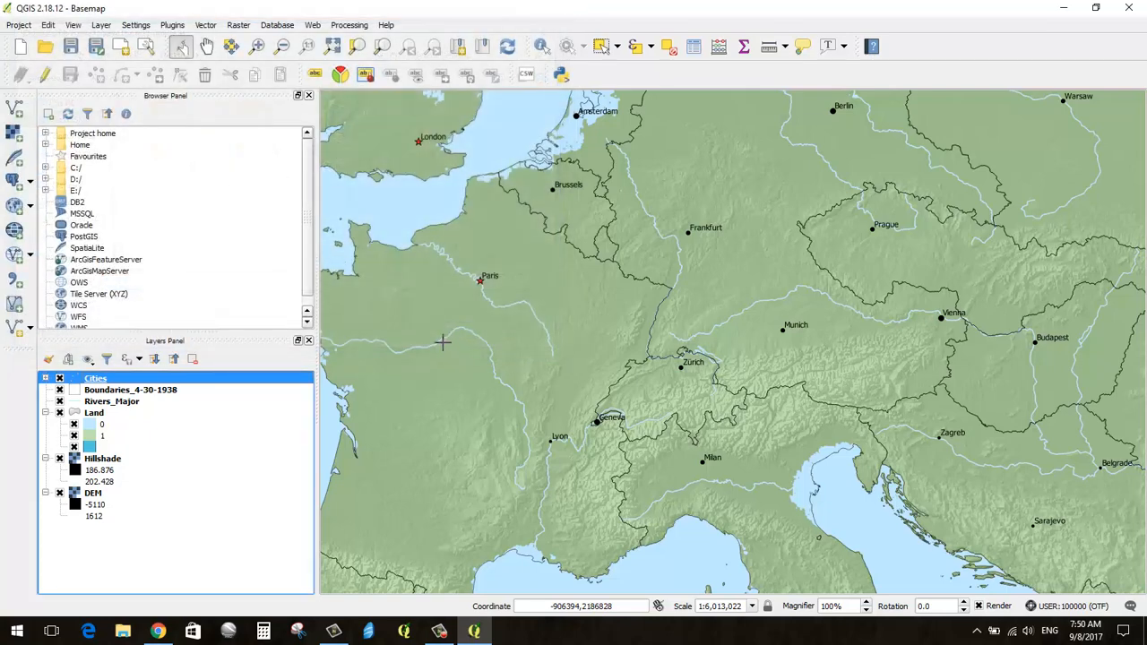
- Minimize the QGIS window and open the exported map image from the desktop to check it
left_click(1063, 10)
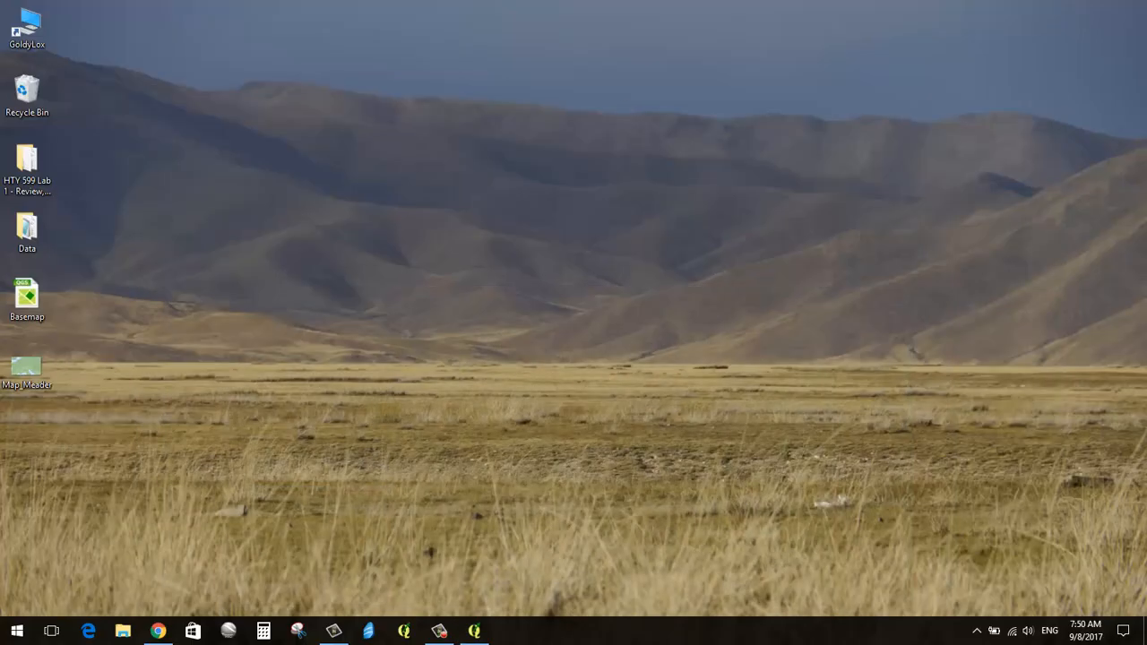
double_click(28, 375)
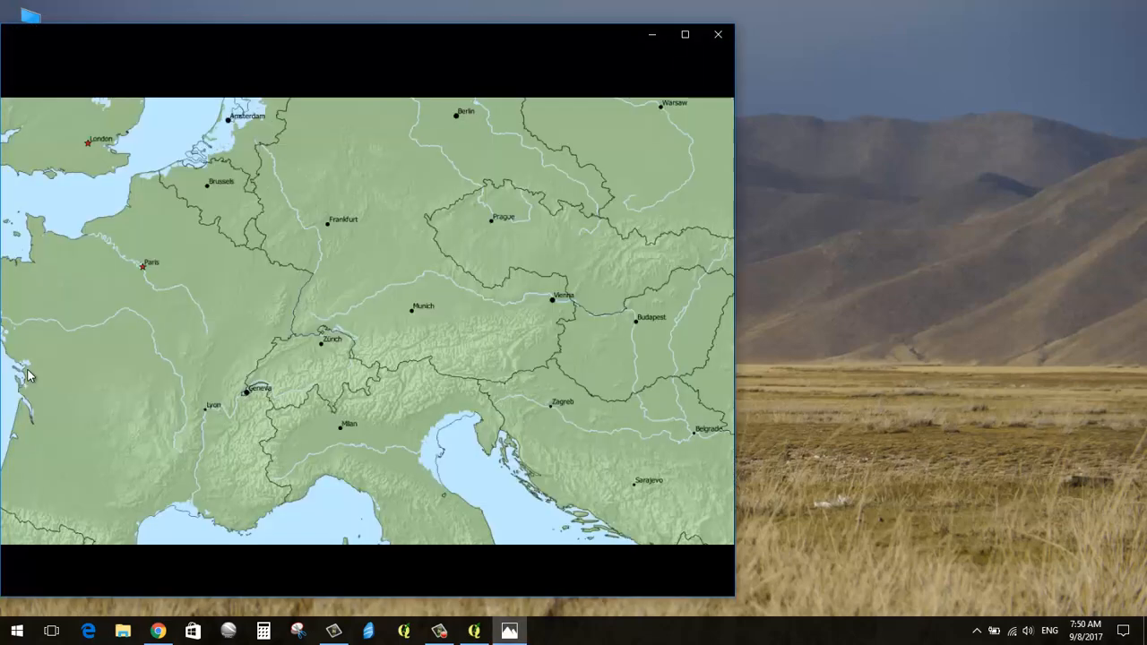
left_click_drag(231, 38, 399, 42)
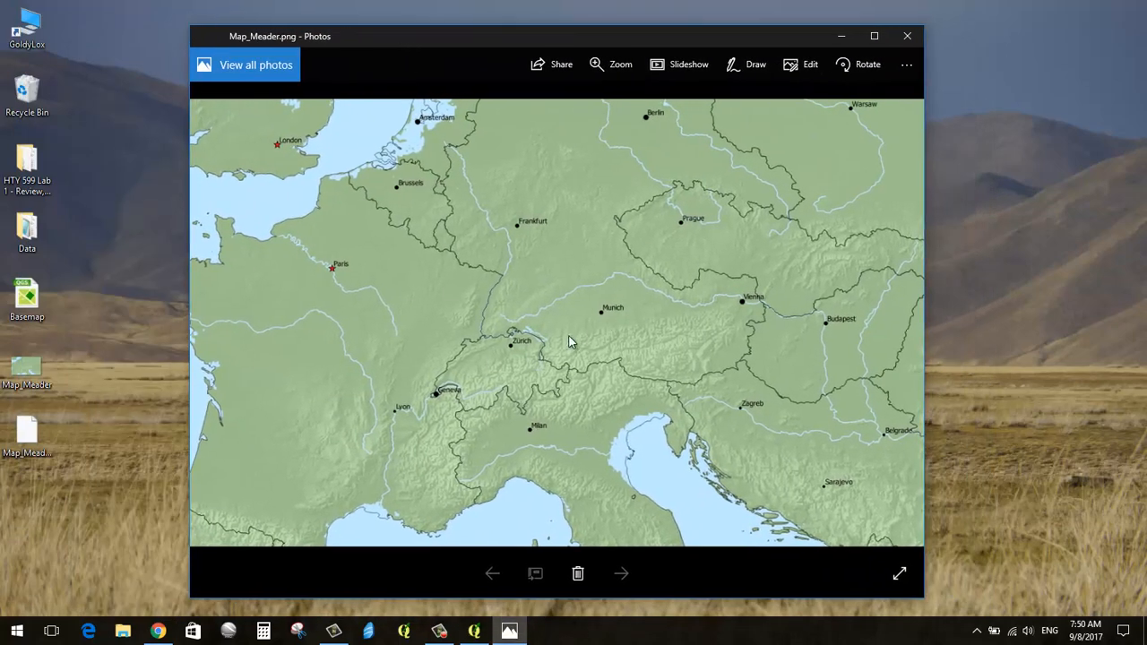